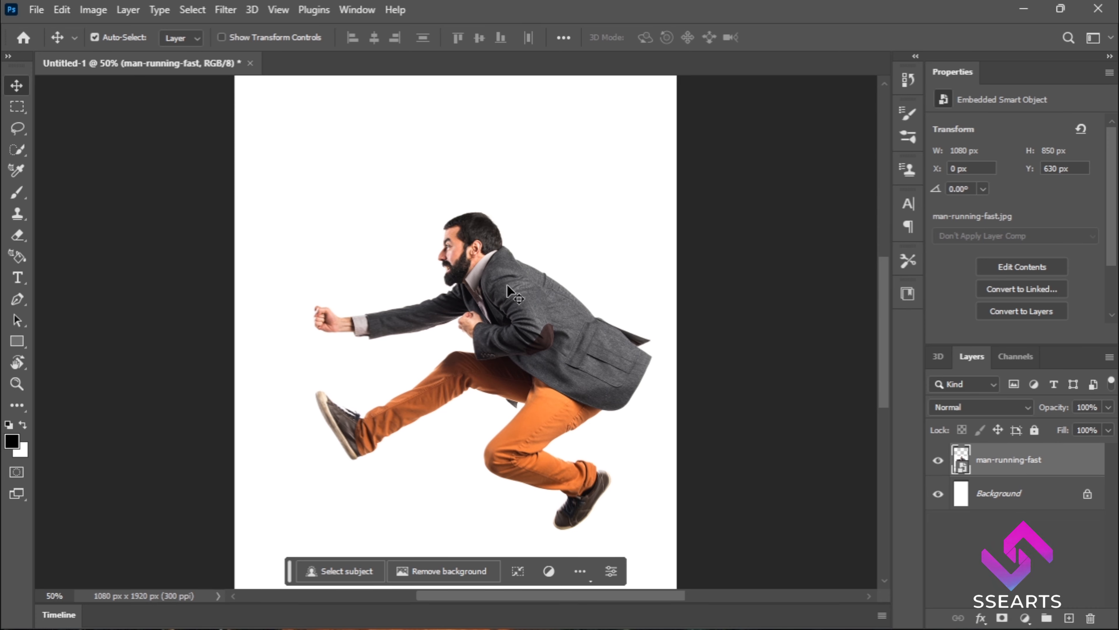
- Test-move the man-running-fast layer and toggle the Background layer's visibility to examine the photo's white backdrop
mouse_move(520, 303)
left_mouse_down()
mouse_move(505, 290)
mouse_move(514, 317)
left_mouse_up()
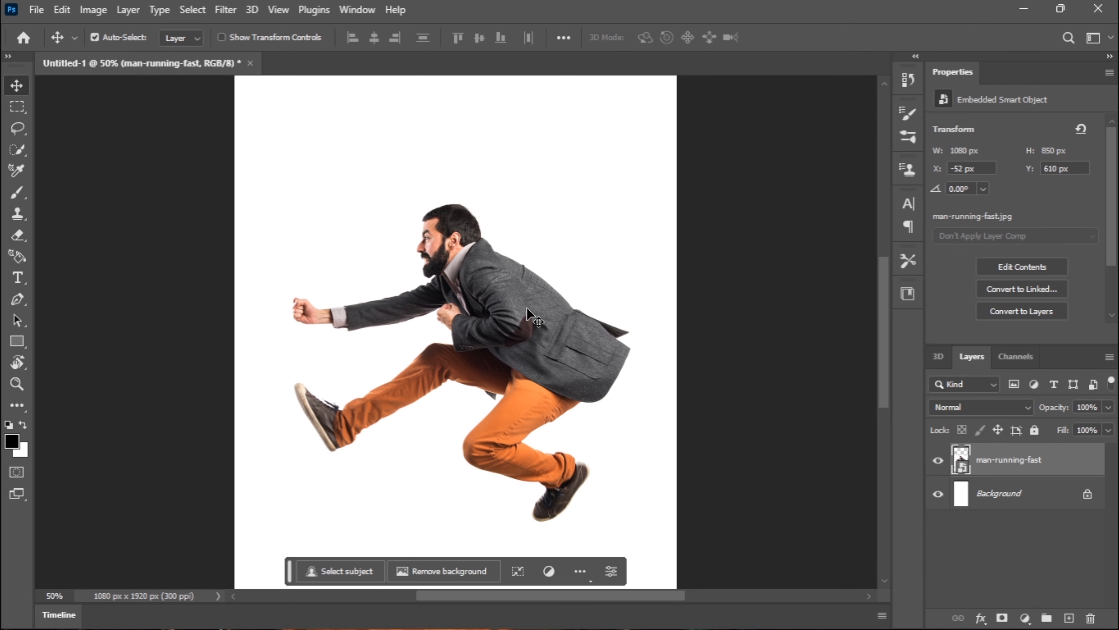
mouse_move(526, 307)
left_mouse_down()
mouse_move(229, 320)
mouse_move(674, 341)
mouse_move(727, 355)
mouse_move(594, 349)
mouse_move(491, 307)
mouse_move(504, 320)
mouse_move(511, 308)
left_mouse_up()
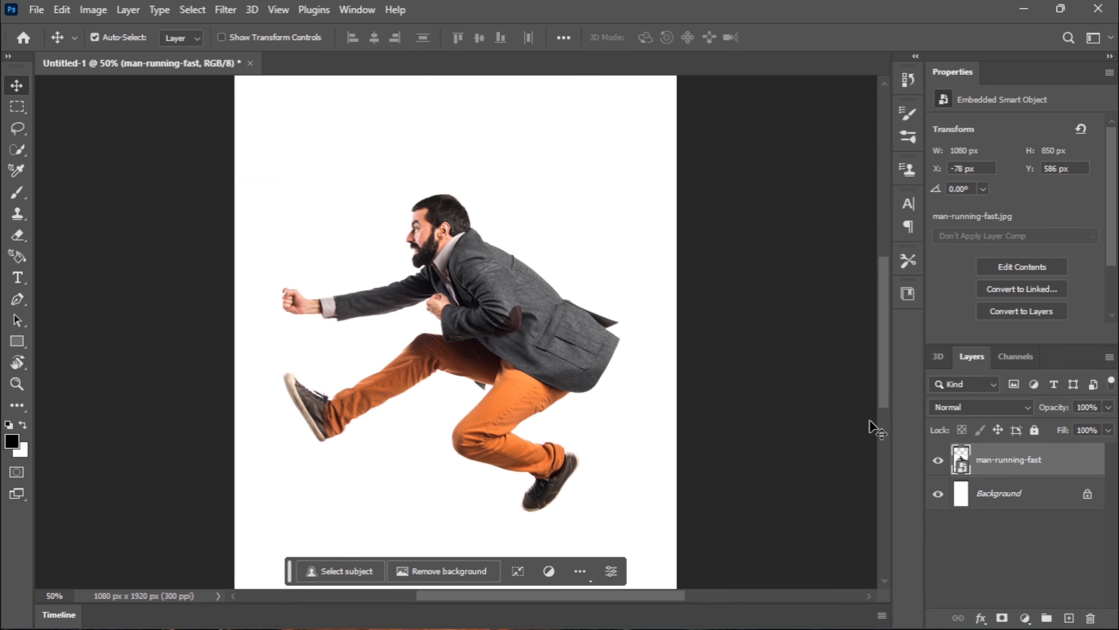
left_click(938, 494)
left_click_drag(521, 353, 553, 358)
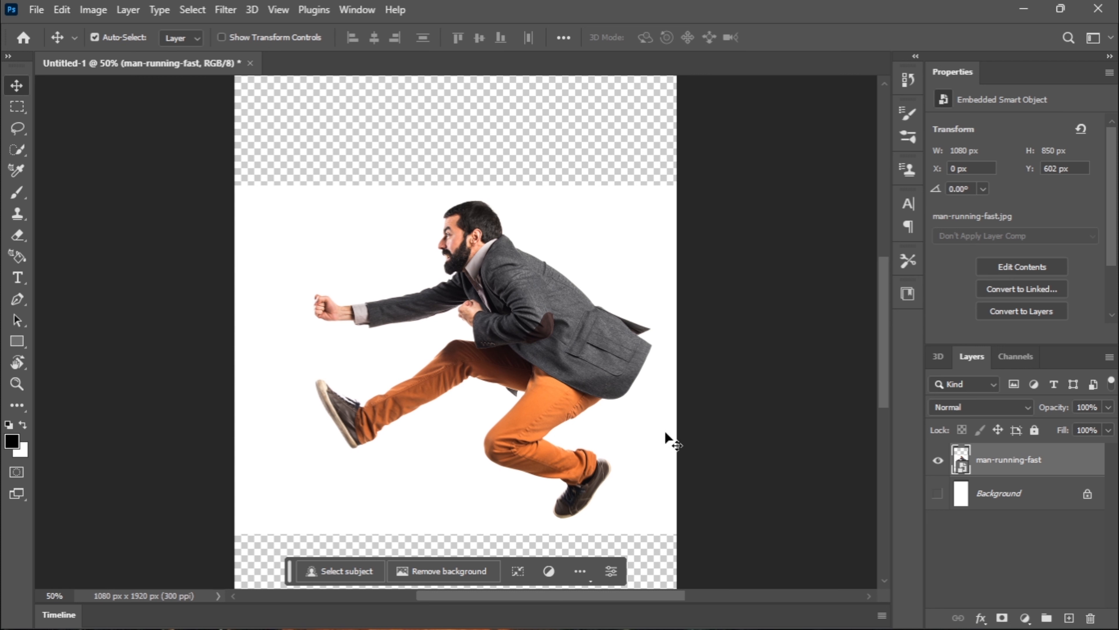
left_click(938, 494)
left_click(938, 494)
left_click(938, 493)
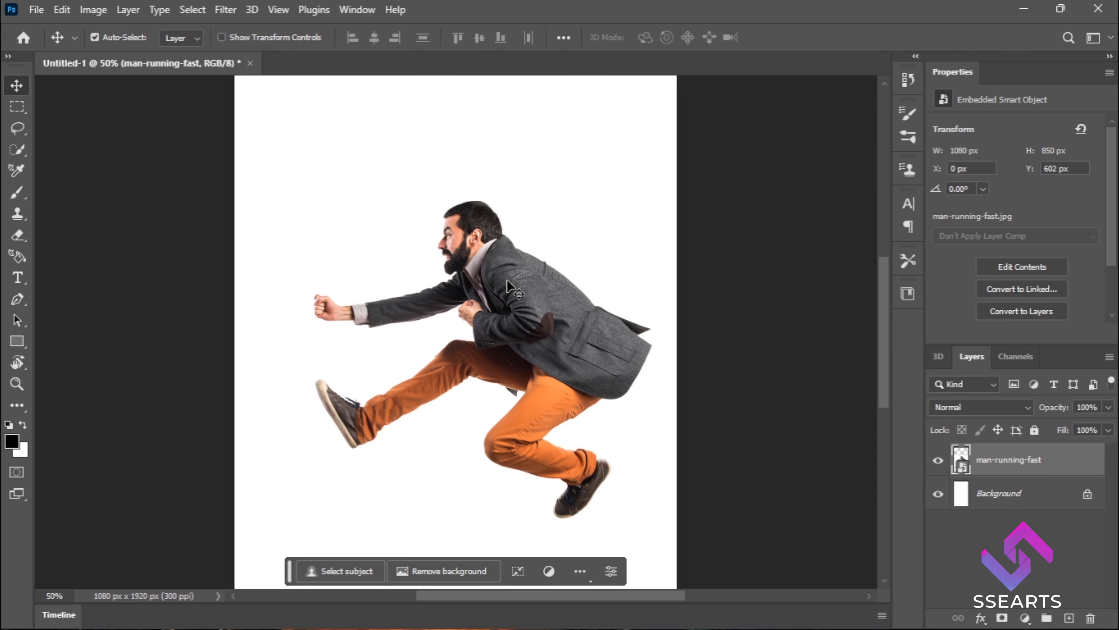
- Select the running man automatically as the subject and add a layer mask from that selection
left_click(28, 150)
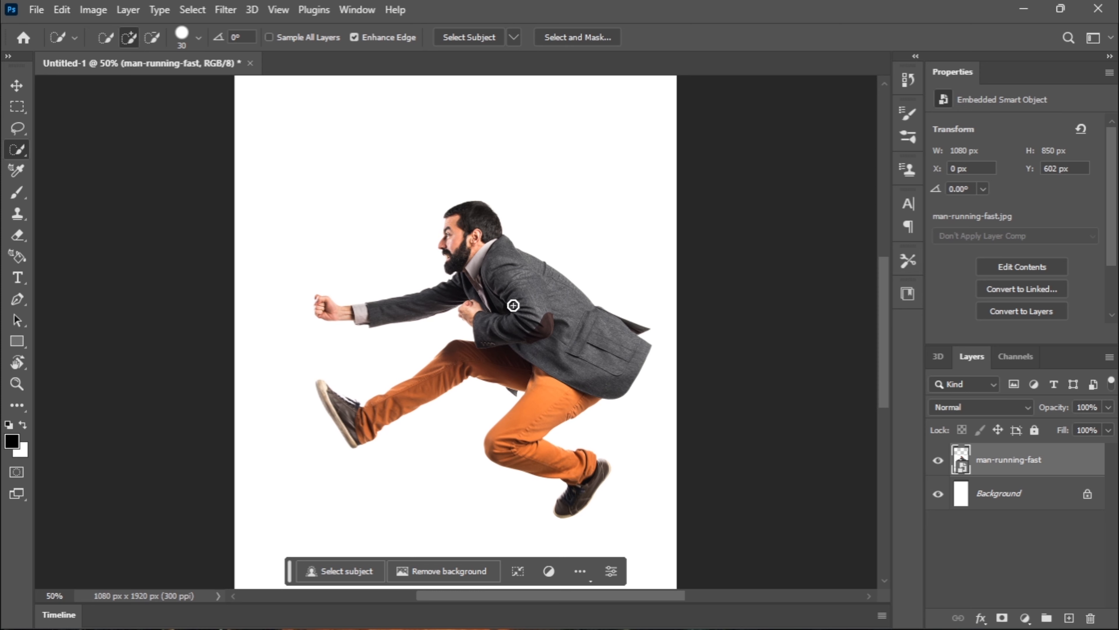
left_click(472, 35)
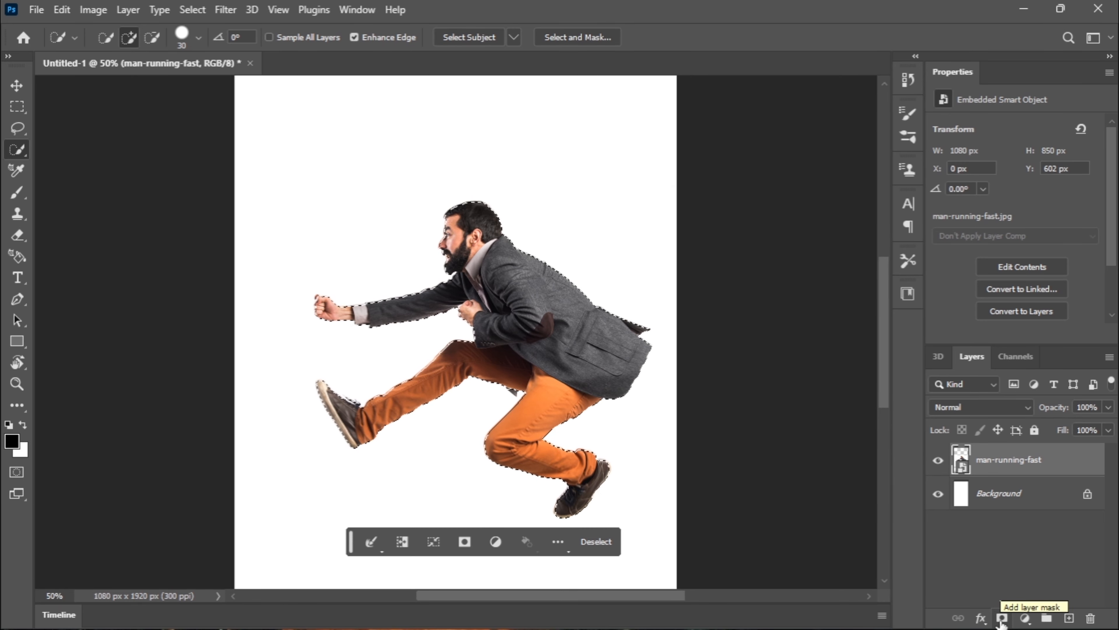
left_click(1001, 618)
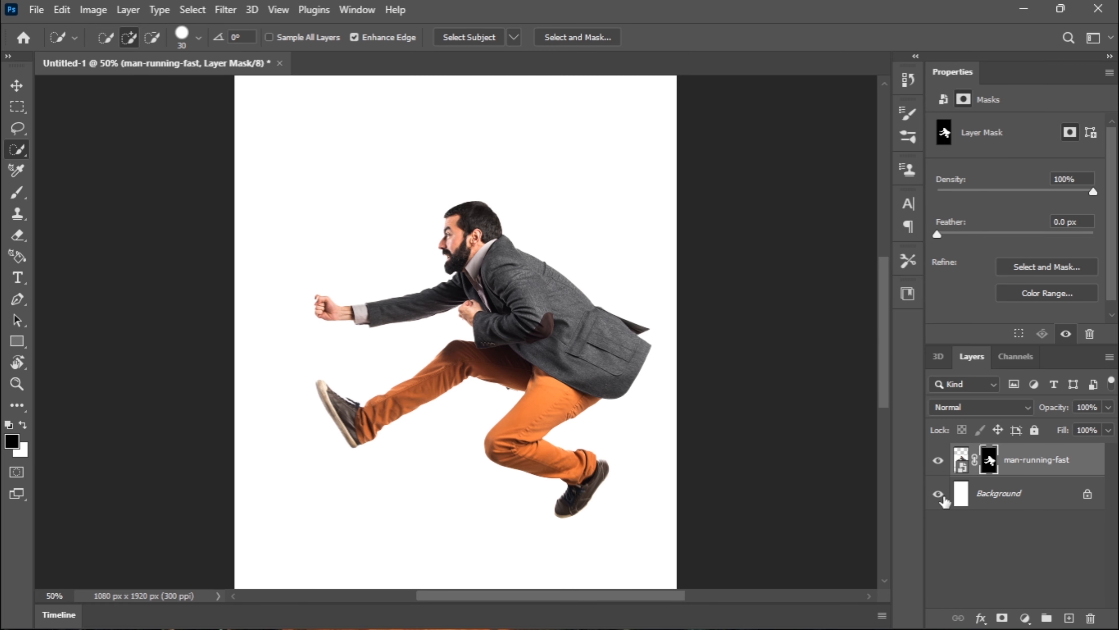
- Hide the Background layer and move the masked man to about X -36 px, Y 586 px
left_click(937, 496)
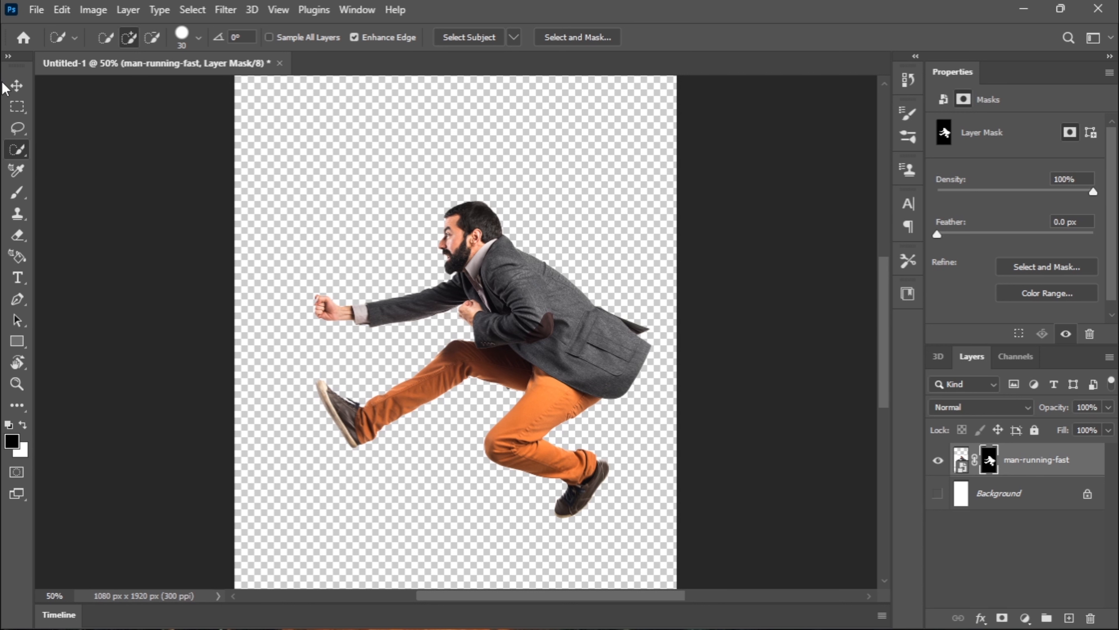
left_click(16, 86)
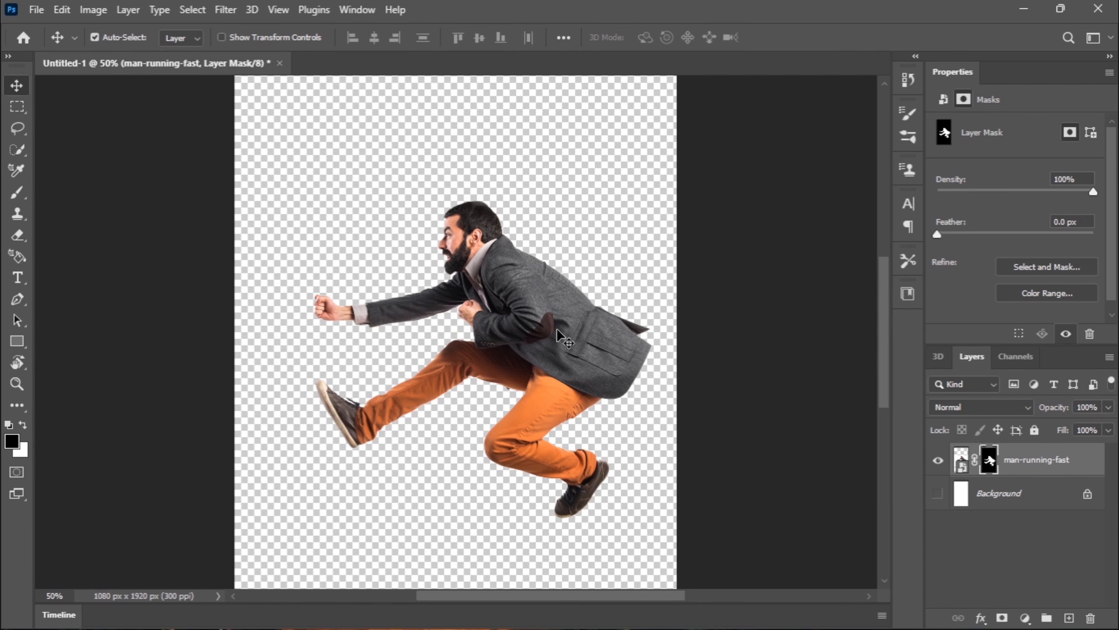
left_click_drag(557, 330, 536, 322)
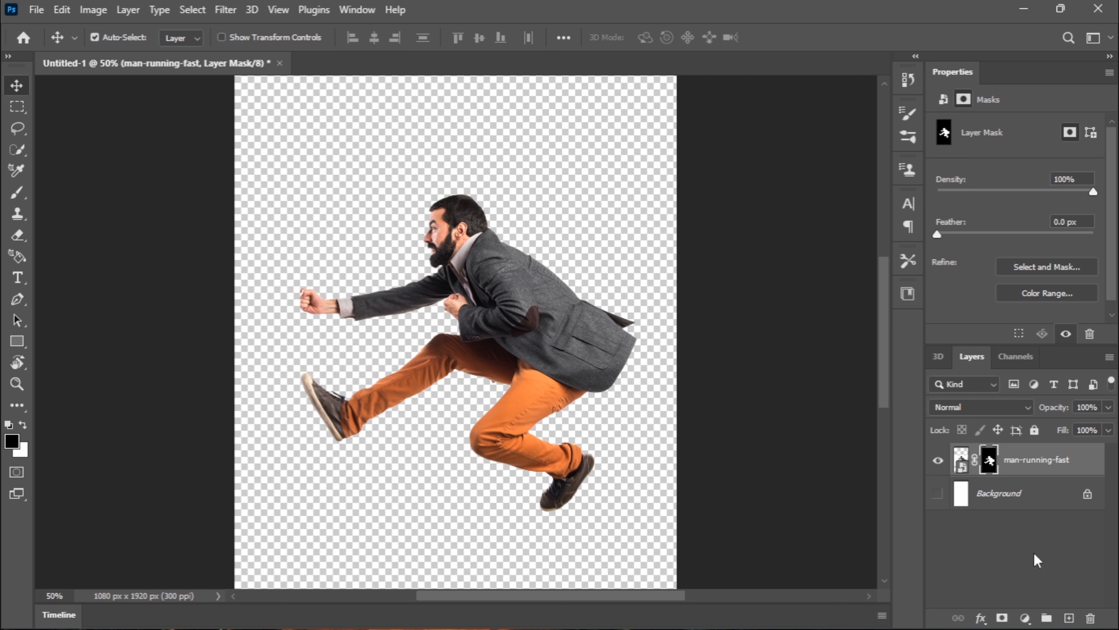
left_click(1041, 570)
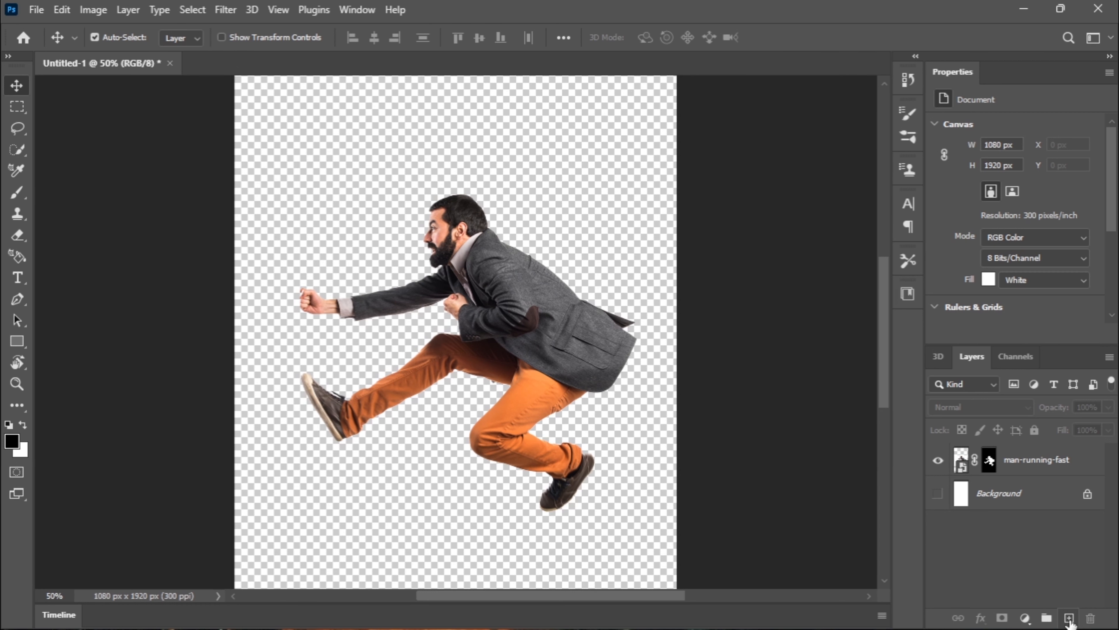
left_click(1069, 619)
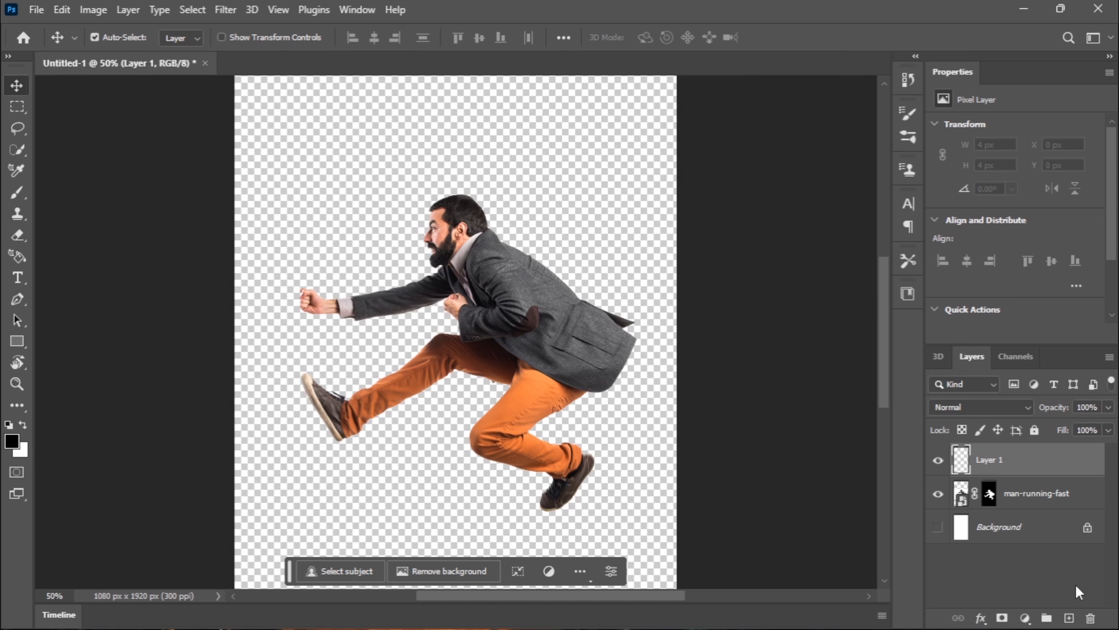
left_click(1090, 619)
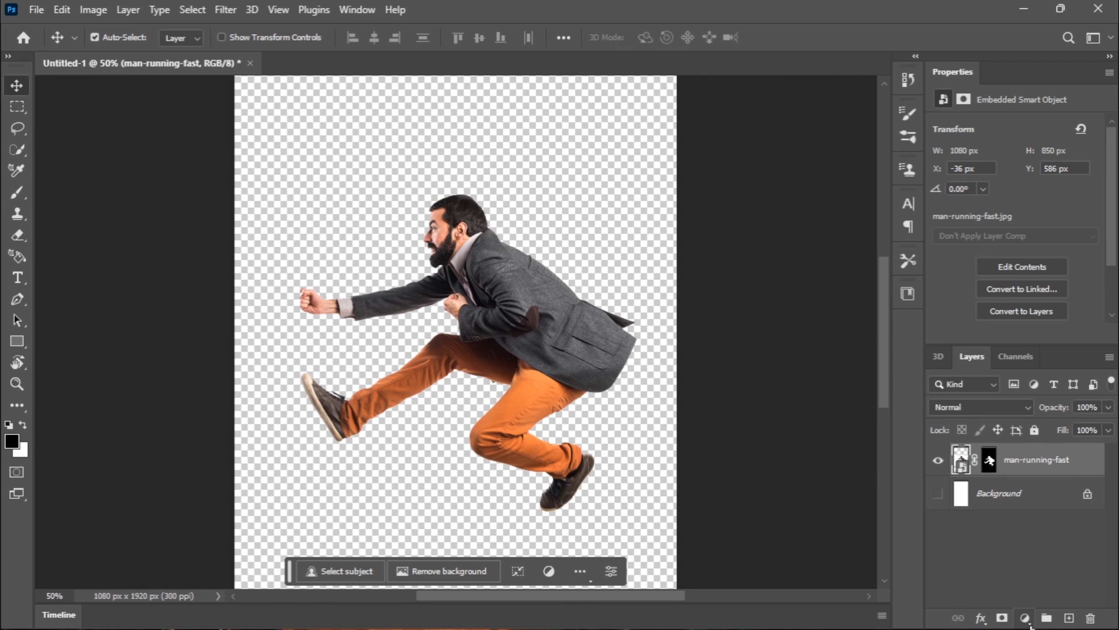
- Add a black (000000) Solid Color fill layer and place it beneath the man-running-fast layer
mouse_move(1029, 626)
left_click(1043, 562)
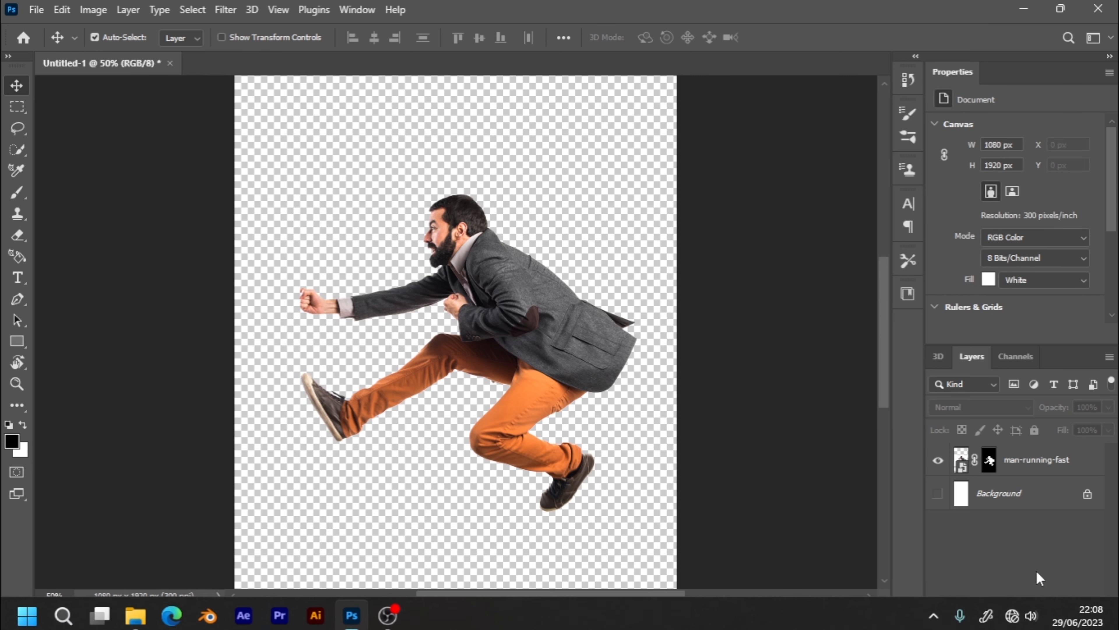
left_click(1025, 618)
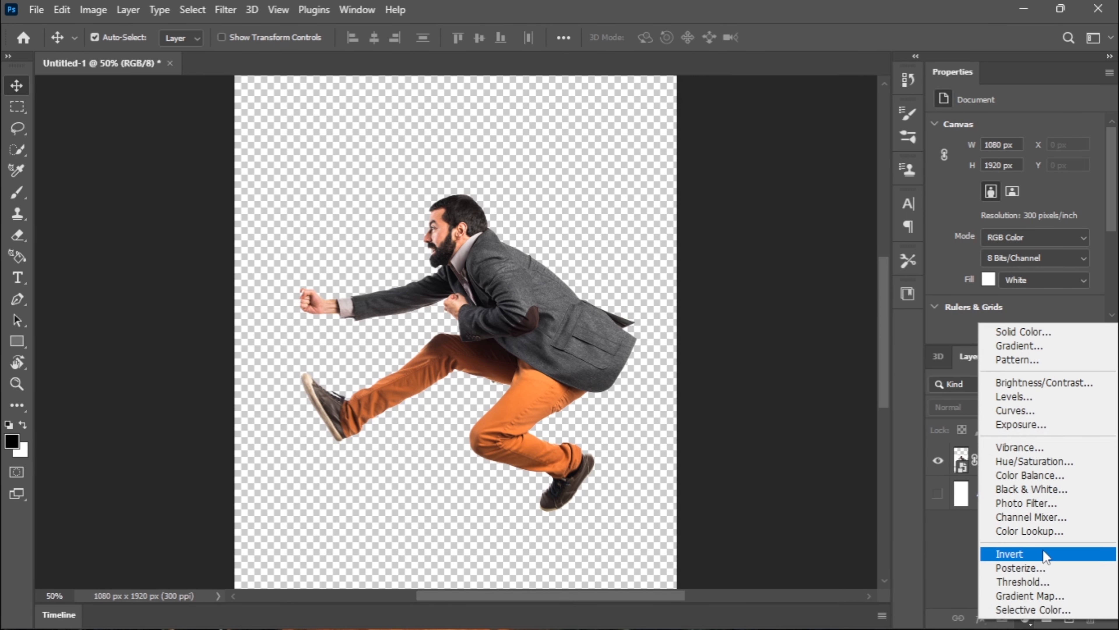
left_click(1039, 332)
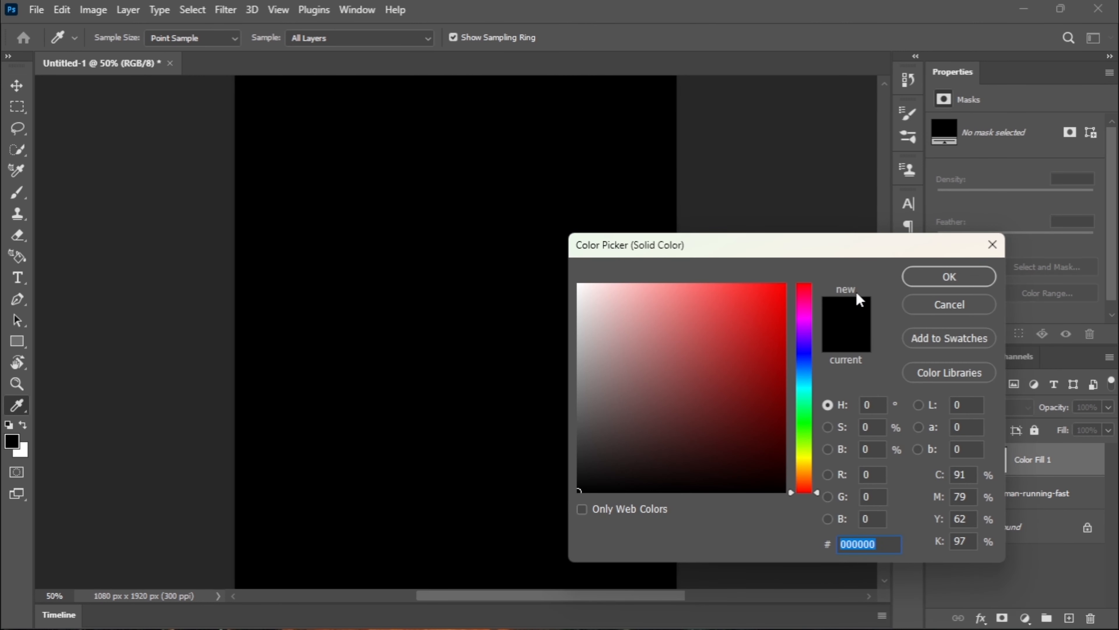
left_click_drag(588, 481, 564, 511)
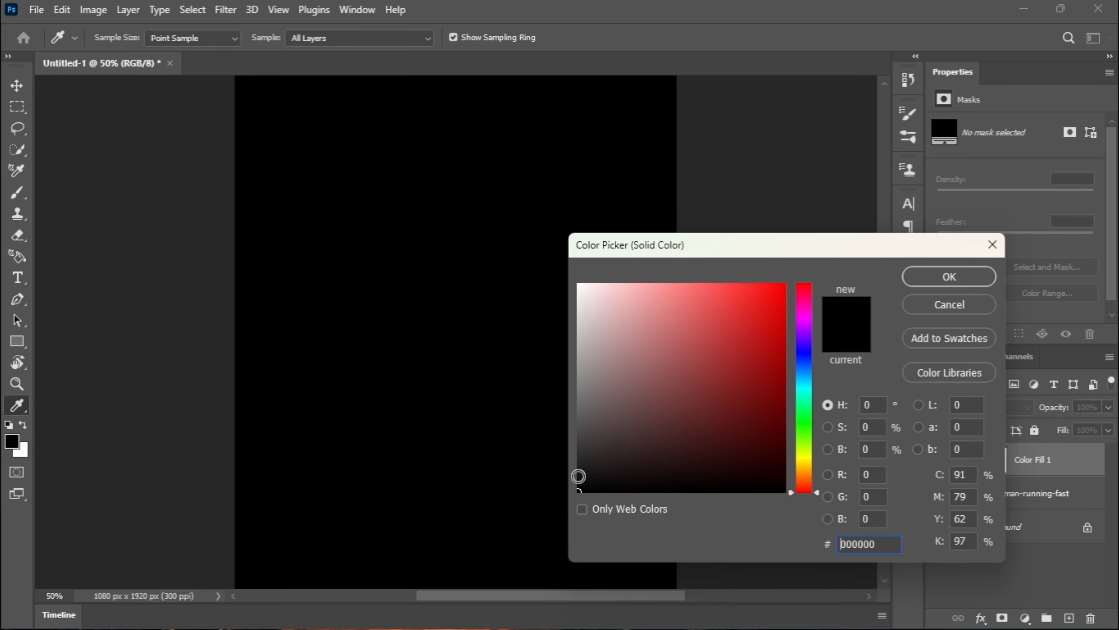
left_click(949, 280)
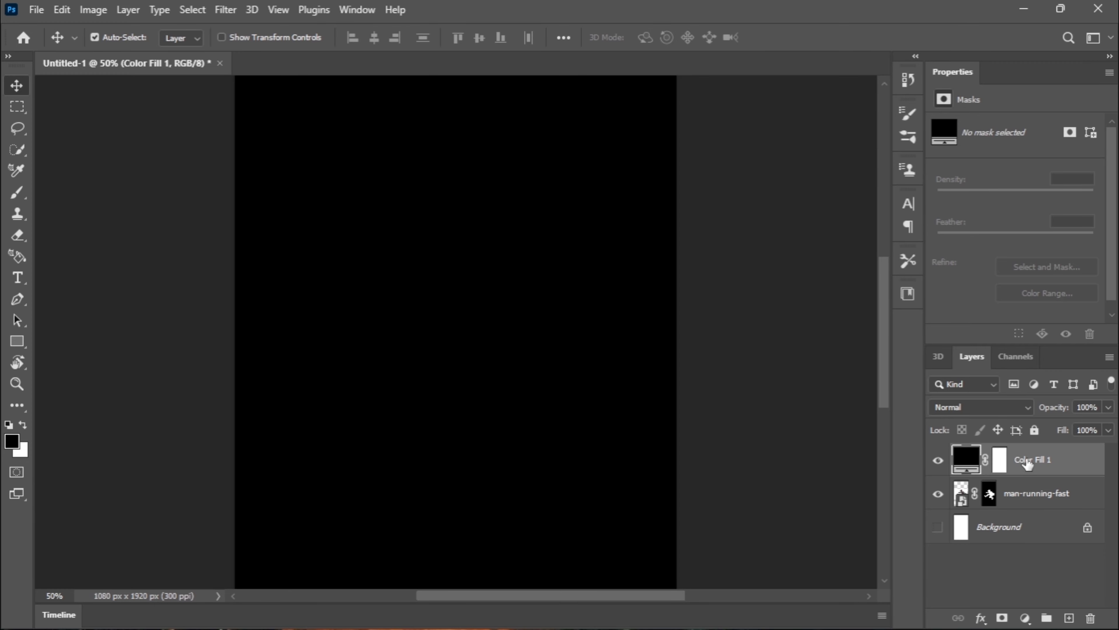
left_click_drag(1027, 463, 1020, 503)
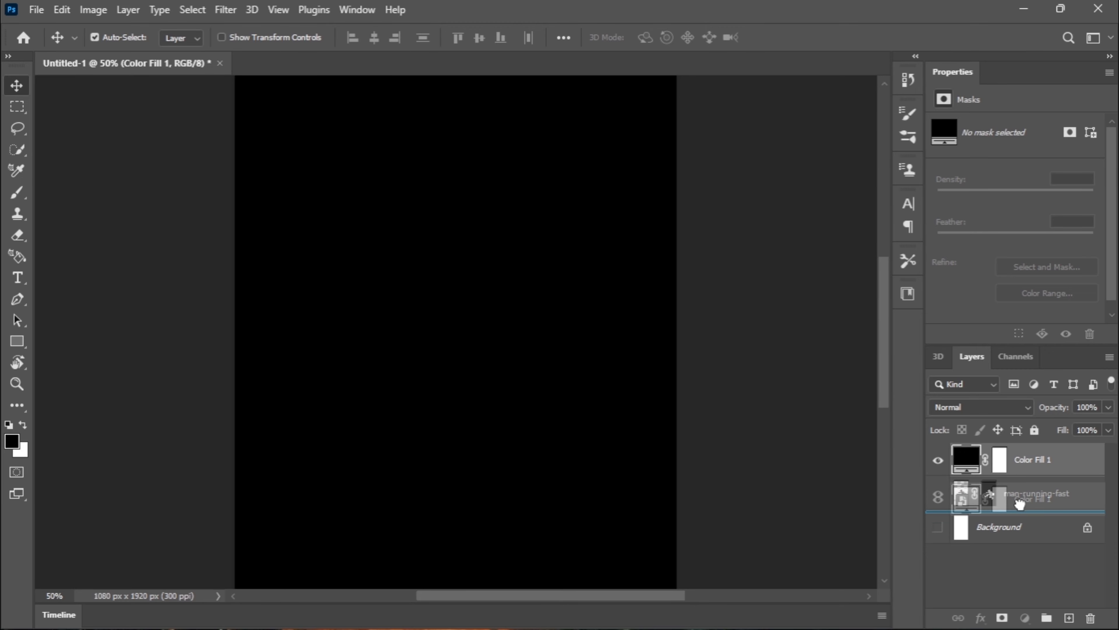
left_click_drag(1020, 503, 1022, 509)
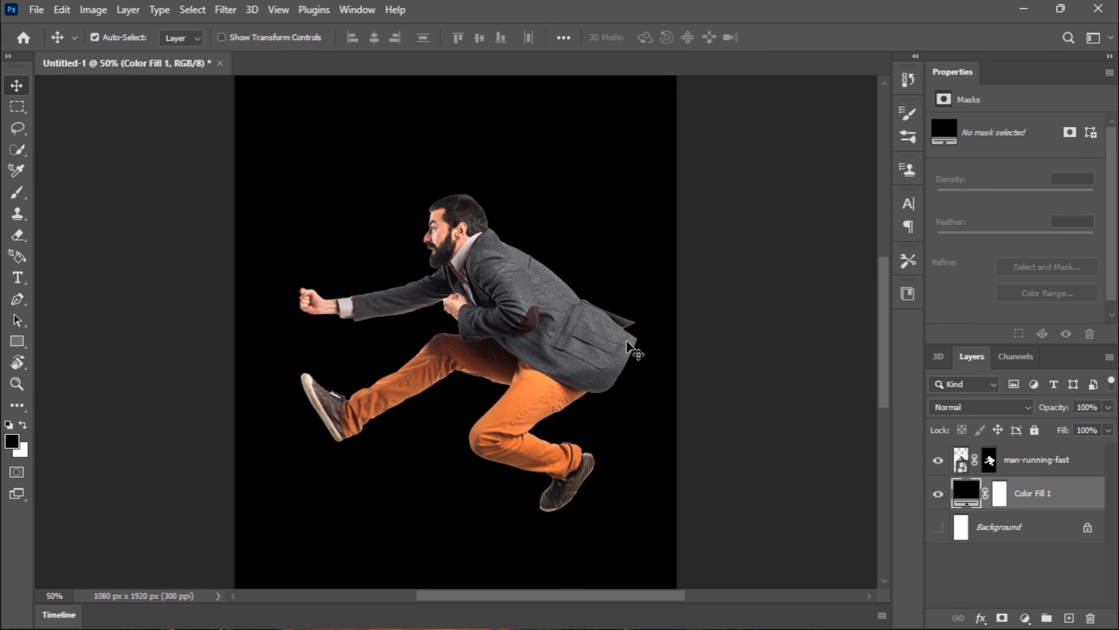
- Examine the cutout's edges along the arms, jacket, trousers and shoe at 200% for leftover white areas
scroll(632, 348, "up", 3)
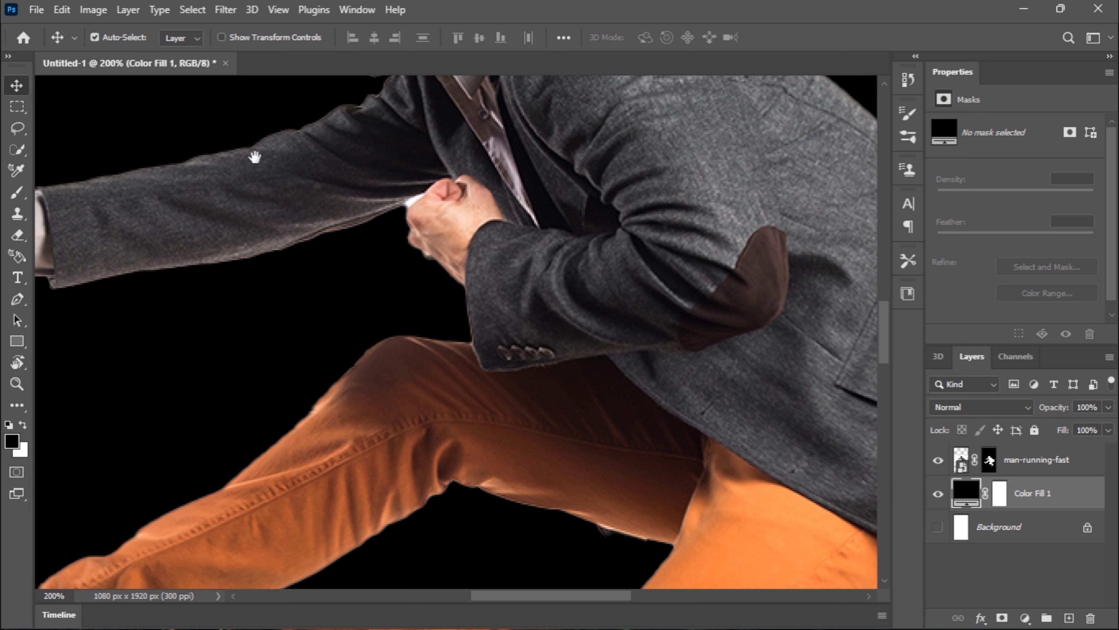
left_click_drag(302, 201, 517, 305)
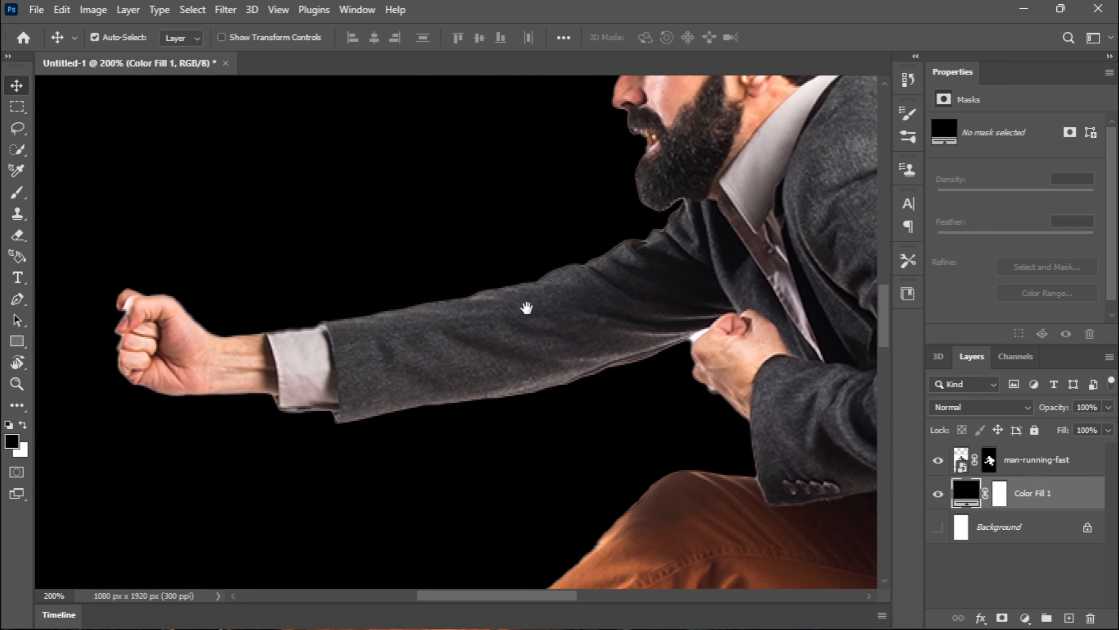
left_click_drag(376, 354, 434, 343)
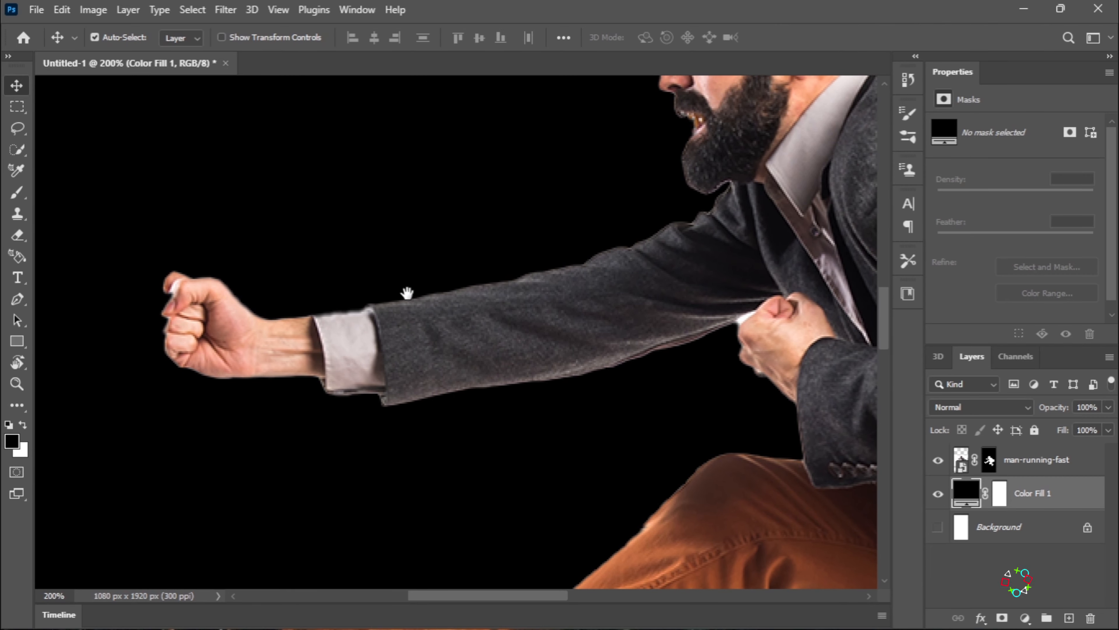
left_click_drag(407, 295, 205, 462)
left_click_drag(659, 251, 512, 286)
left_click_drag(609, 242, 568, 177)
left_click_drag(565, 222, 564, 158)
left_click_drag(480, 381, 446, 294)
left_click_drag(377, 295, 624, 425)
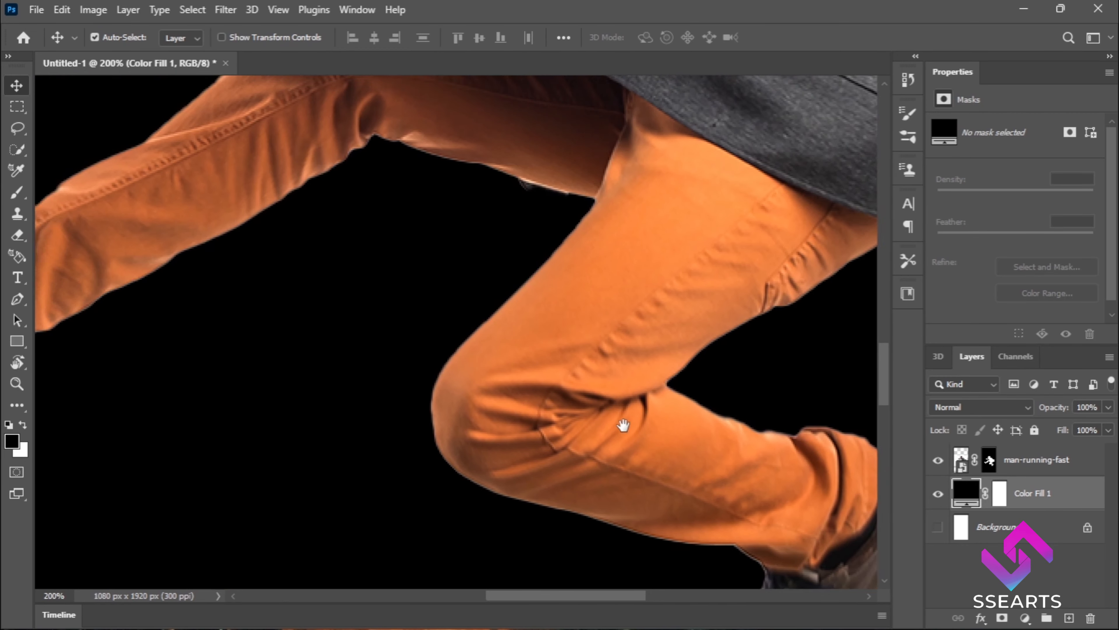
left_click_drag(346, 269, 499, 317)
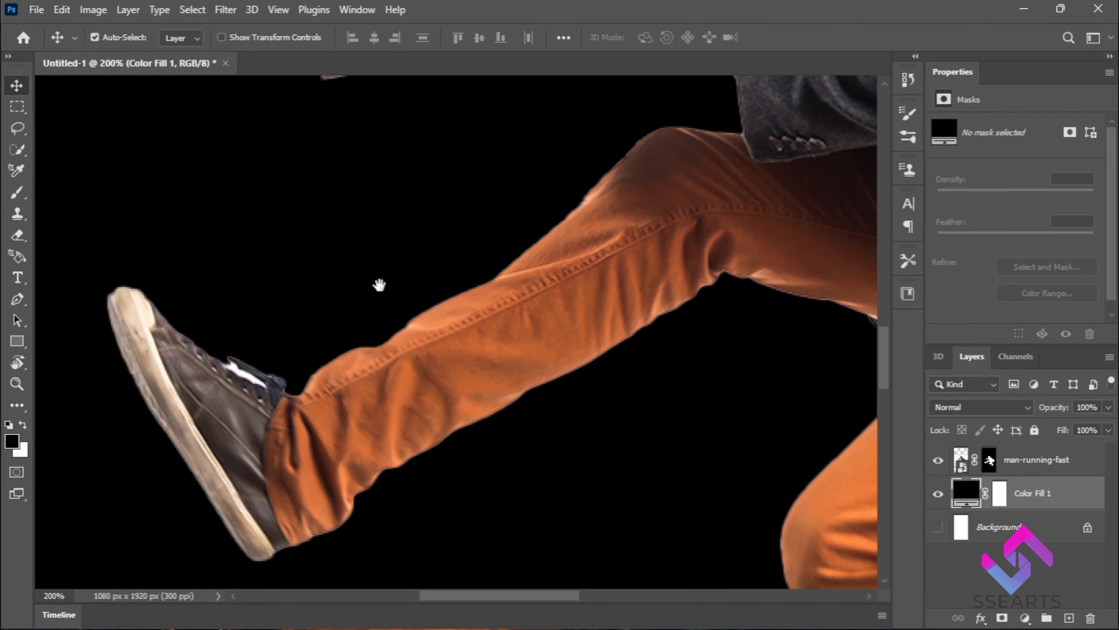
left_click_drag(160, 323, 165, 432)
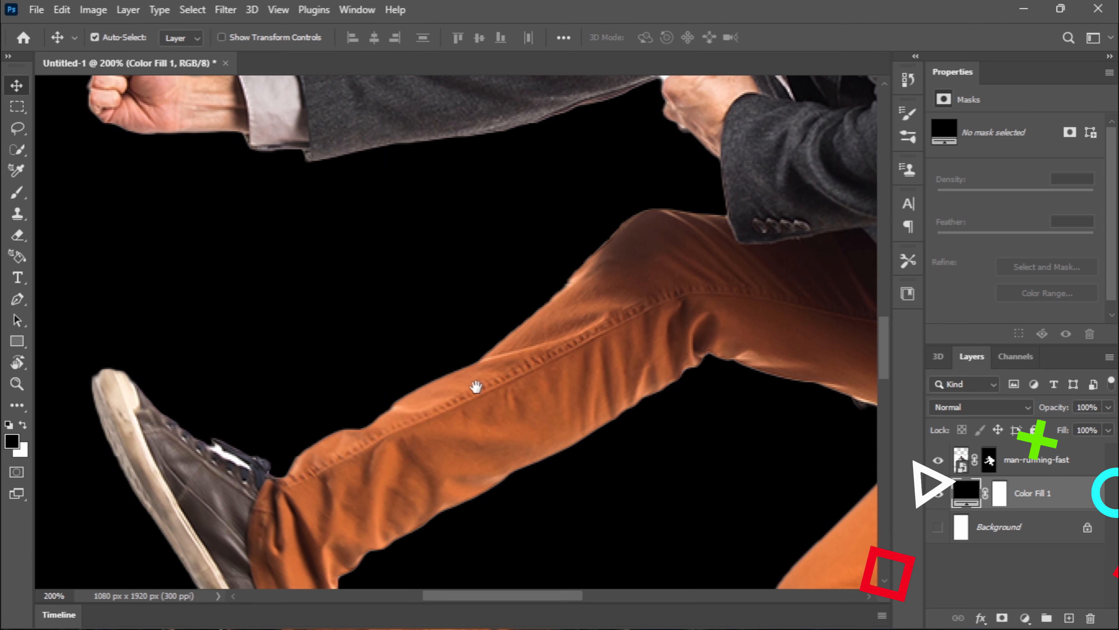
left_click_drag(642, 300, 524, 417)
left_click_drag(565, 220, 559, 307)
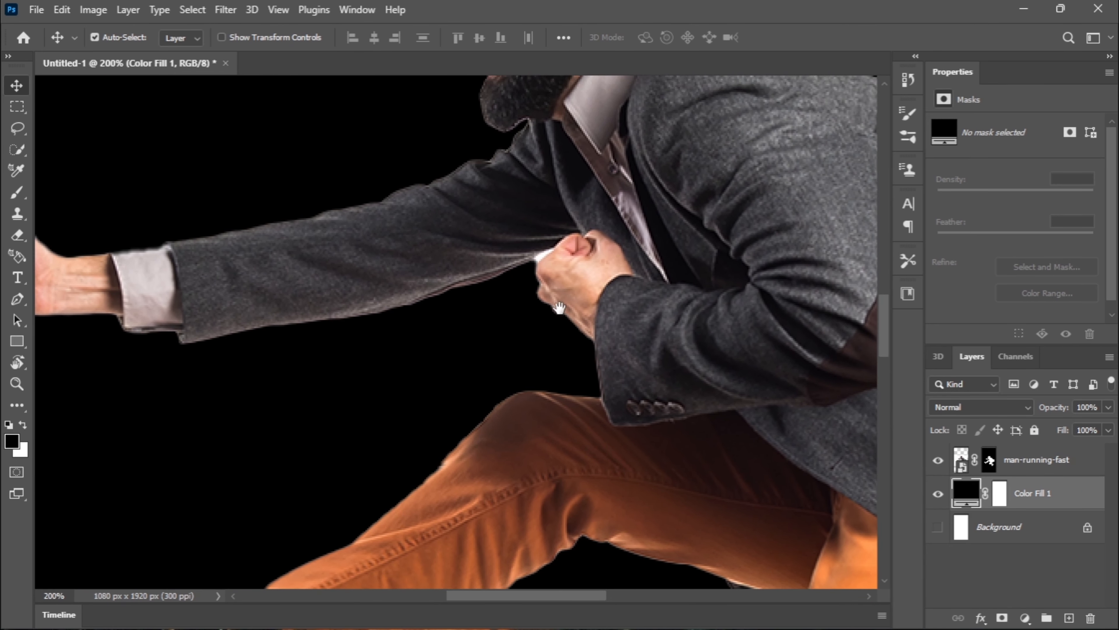
- Paint black with a 6 px brush on the man-running-fast layer mask over the white patch between sleeve and fist
scroll(556, 269, "up", 1)
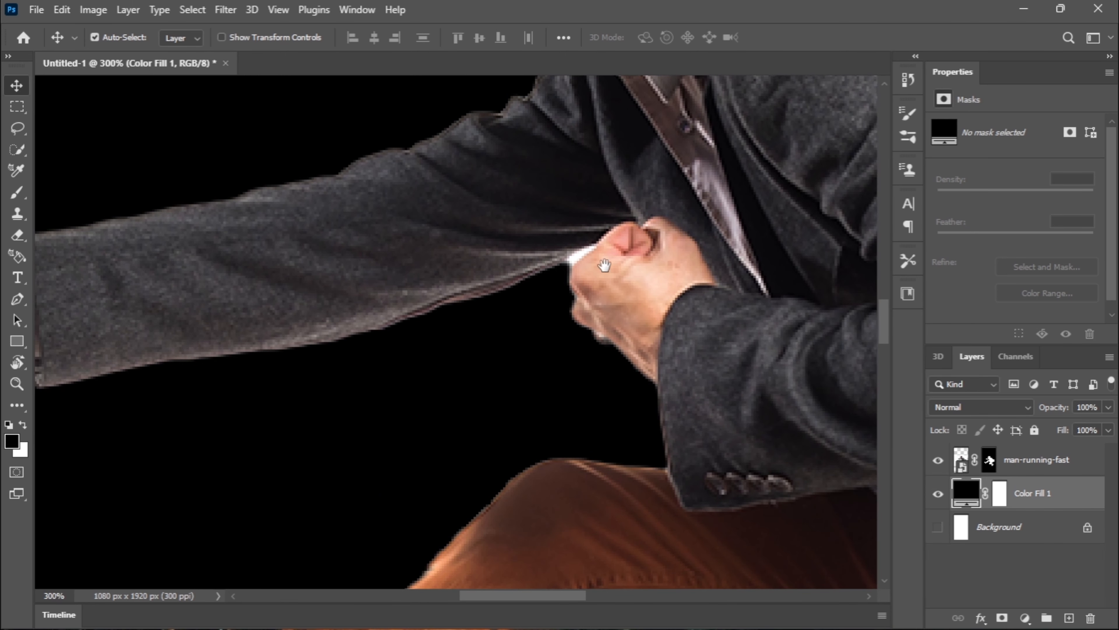
left_click_drag(653, 255, 550, 313)
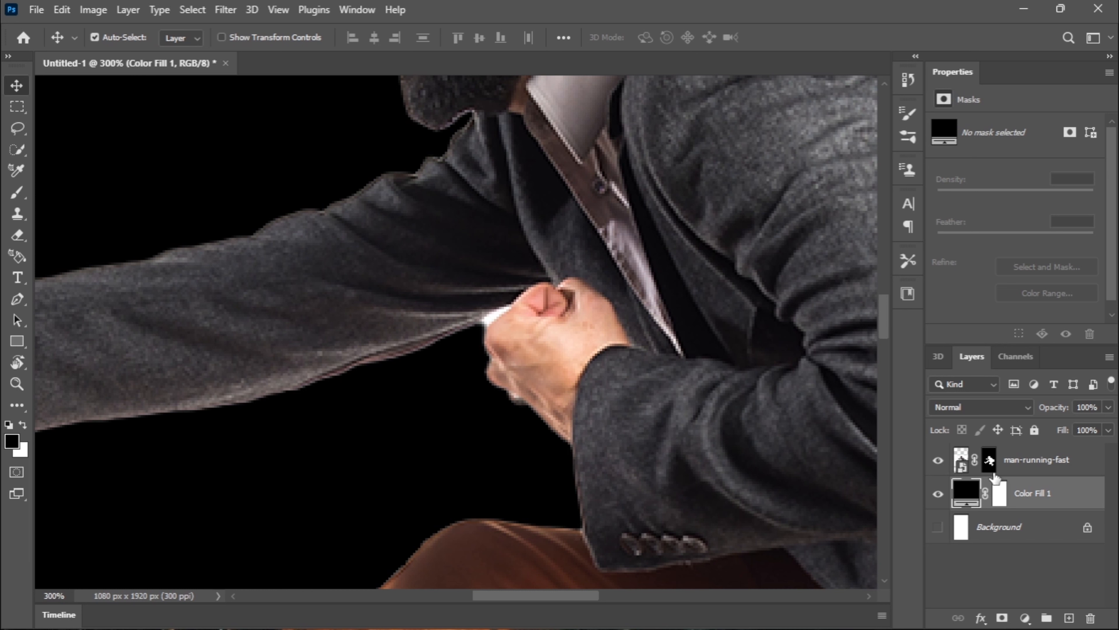
left_click(1013, 462)
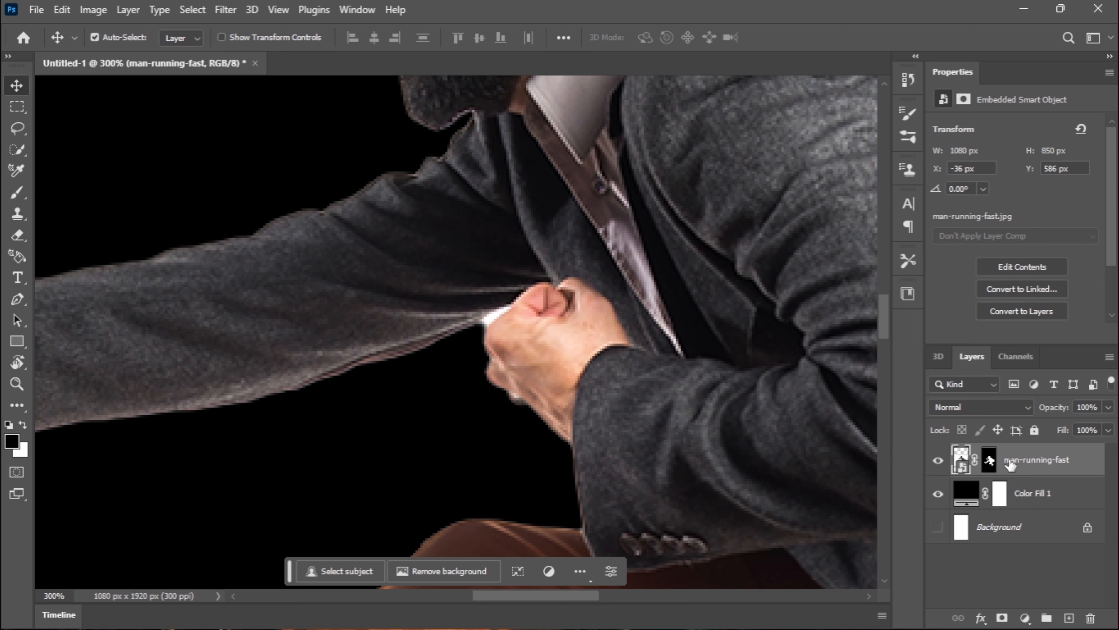
left_click(989, 461)
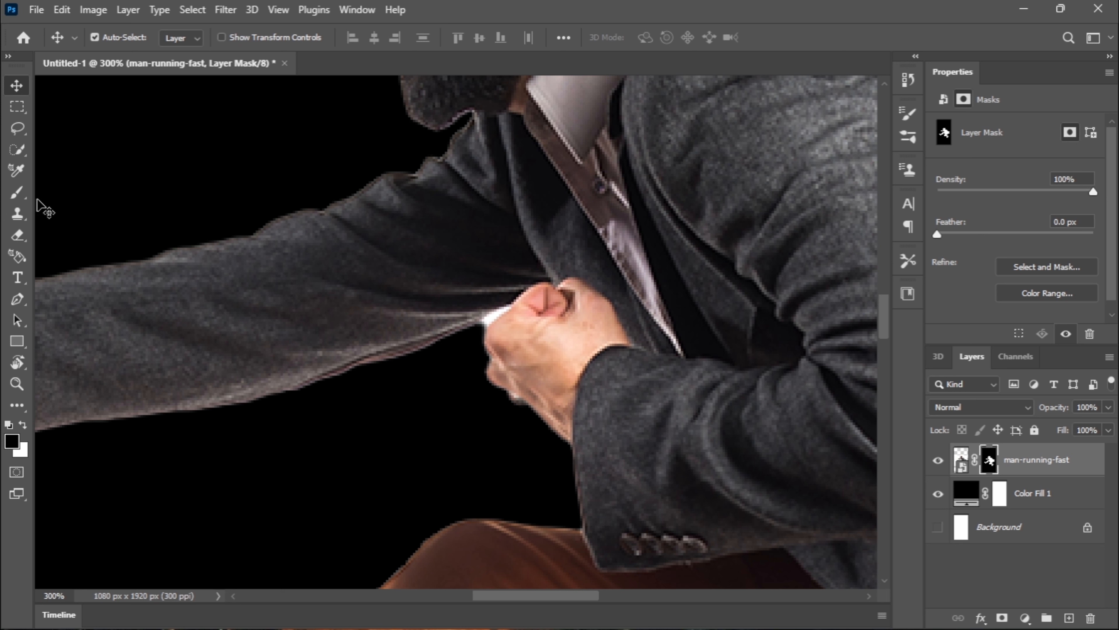
left_click(19, 198)
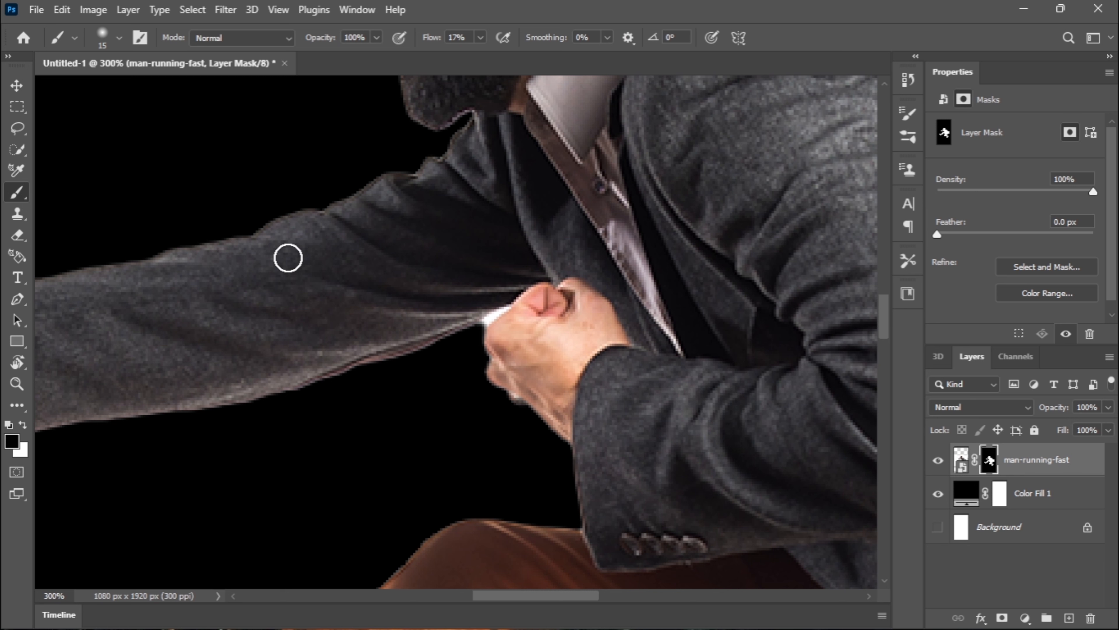
right_click(505, 304)
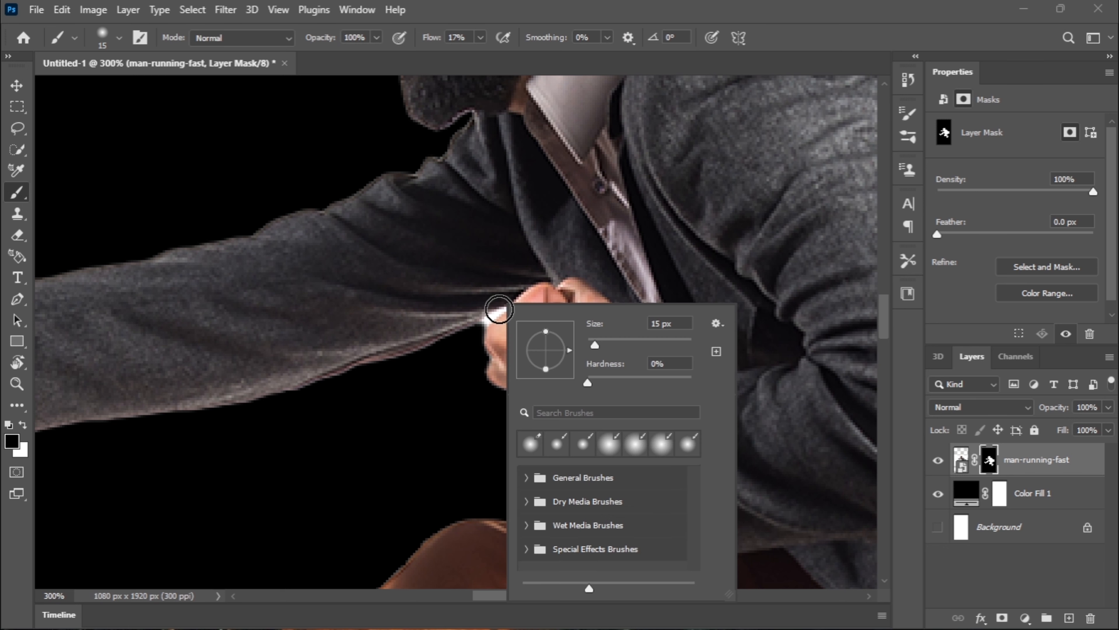
left_click_drag(595, 347, 589, 345)
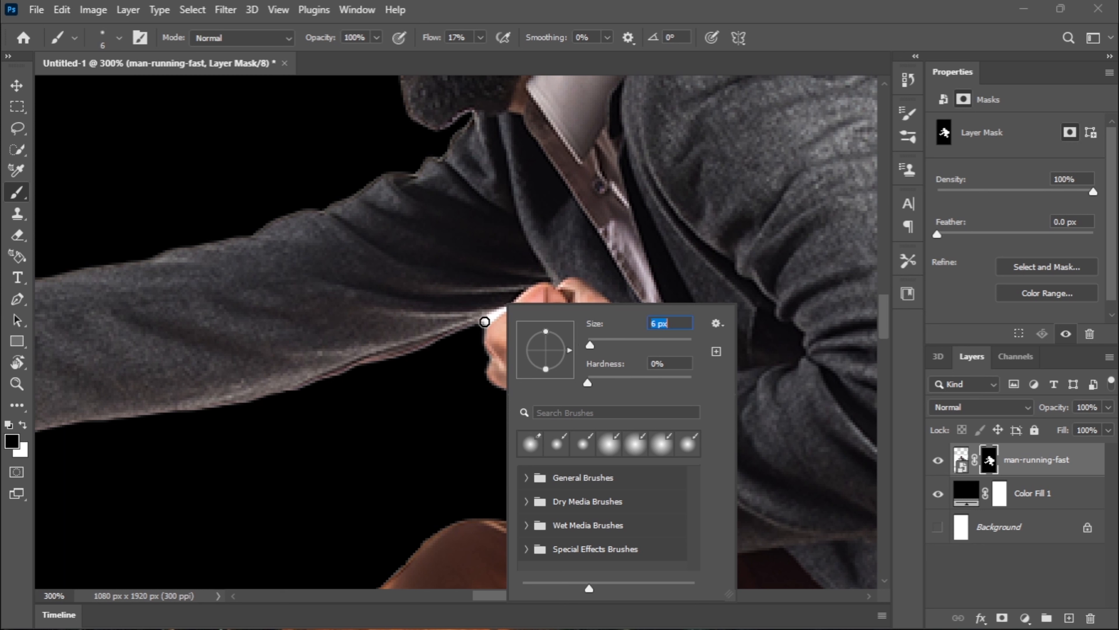
left_click(491, 319)
left_click_drag(493, 316, 483, 324)
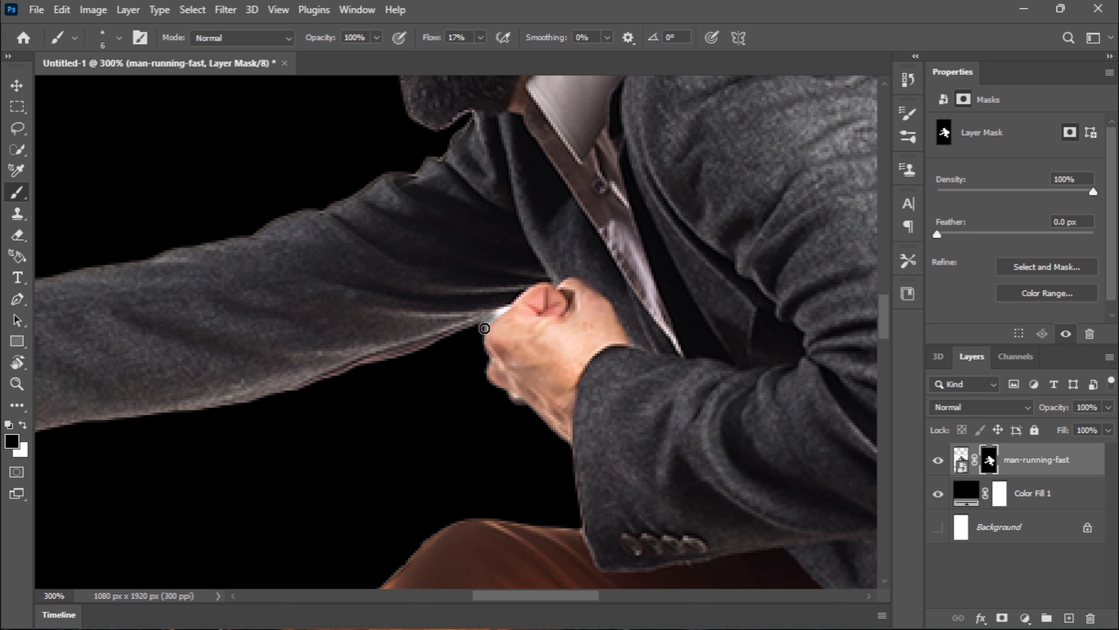
- Refine the mask edge around the fist by alternating between white and black paint, finishing with black as the foreground color
left_click(23, 426)
left_click(24, 426)
left_click(23, 427)
left_click(23, 425)
left_click(21, 428)
left_click(23, 426)
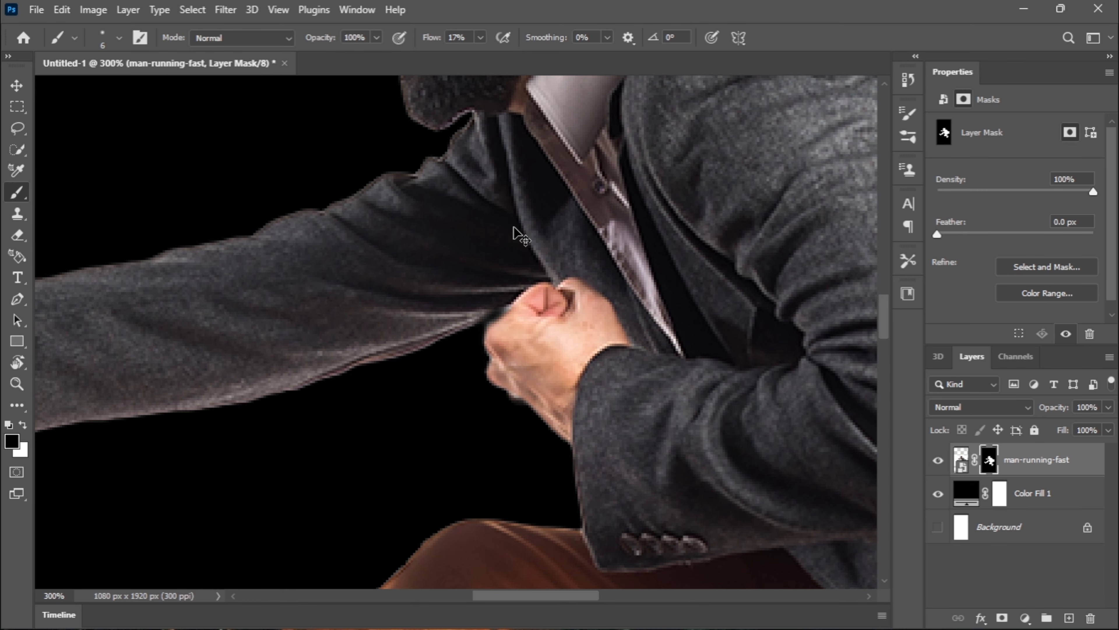
- Hide the Color Fill 1 layer and show the white Background layer behind the masked man
scroll(514, 227, "down", 5)
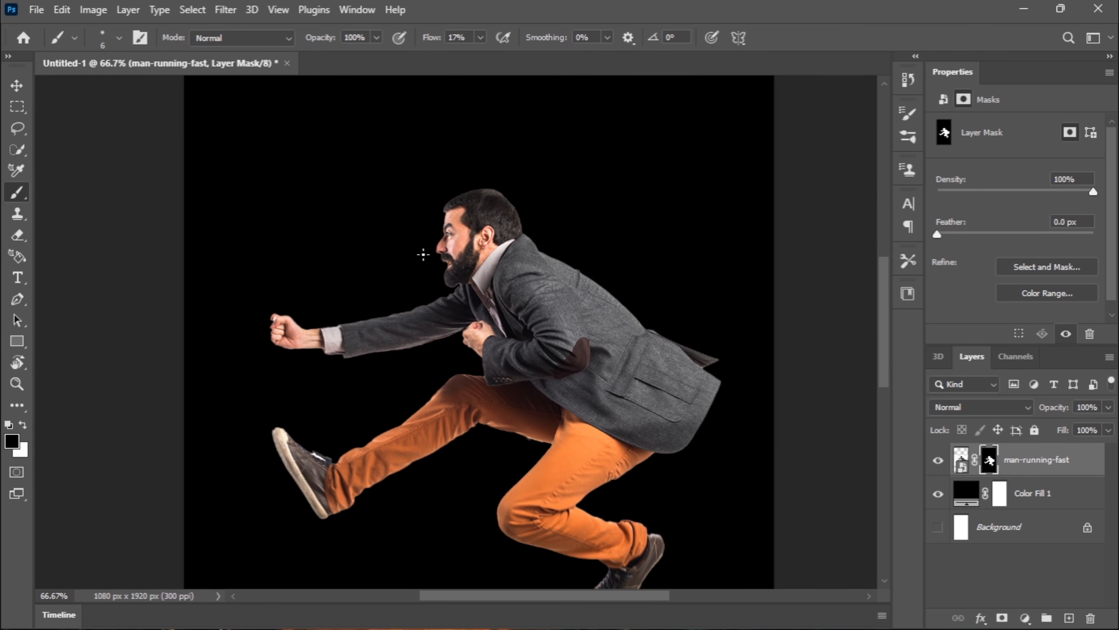
mouse_move(559, 322)
left_mouse_down()
mouse_move(491, 246)
mouse_move(517, 251)
mouse_move(510, 239)
mouse_move(524, 305)
mouse_move(555, 316)
left_mouse_up()
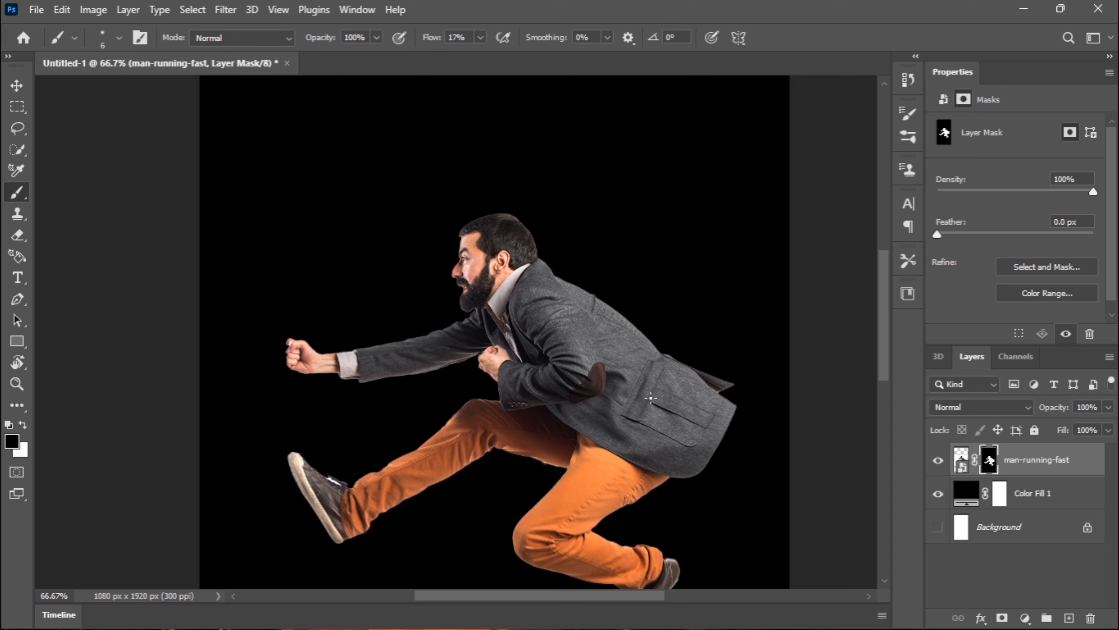
left_click_drag(565, 383, 548, 298)
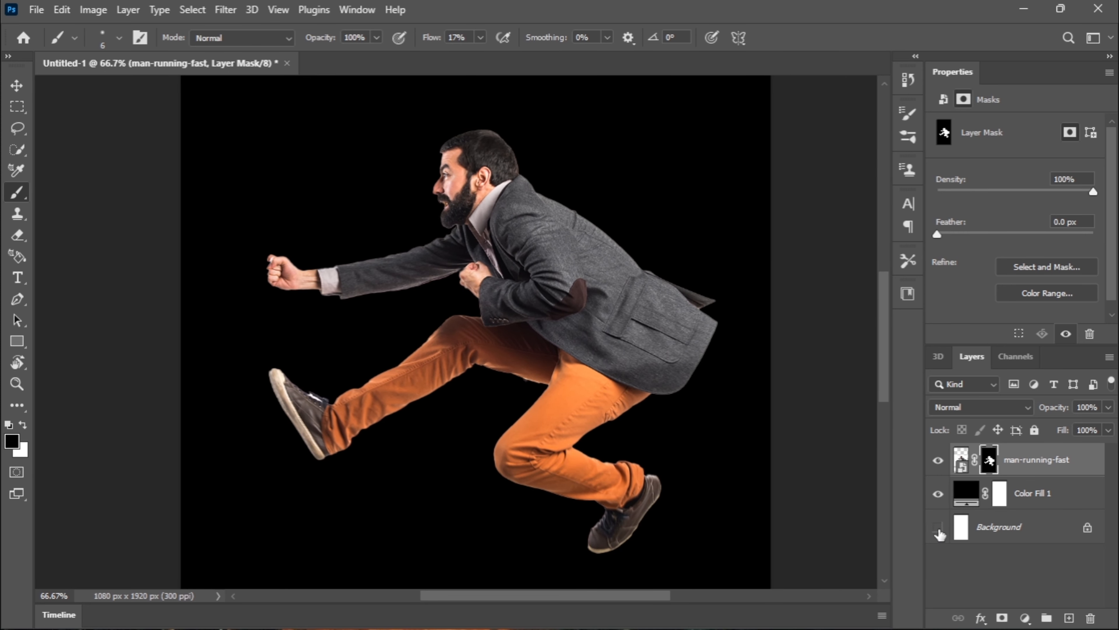
left_click(939, 495)
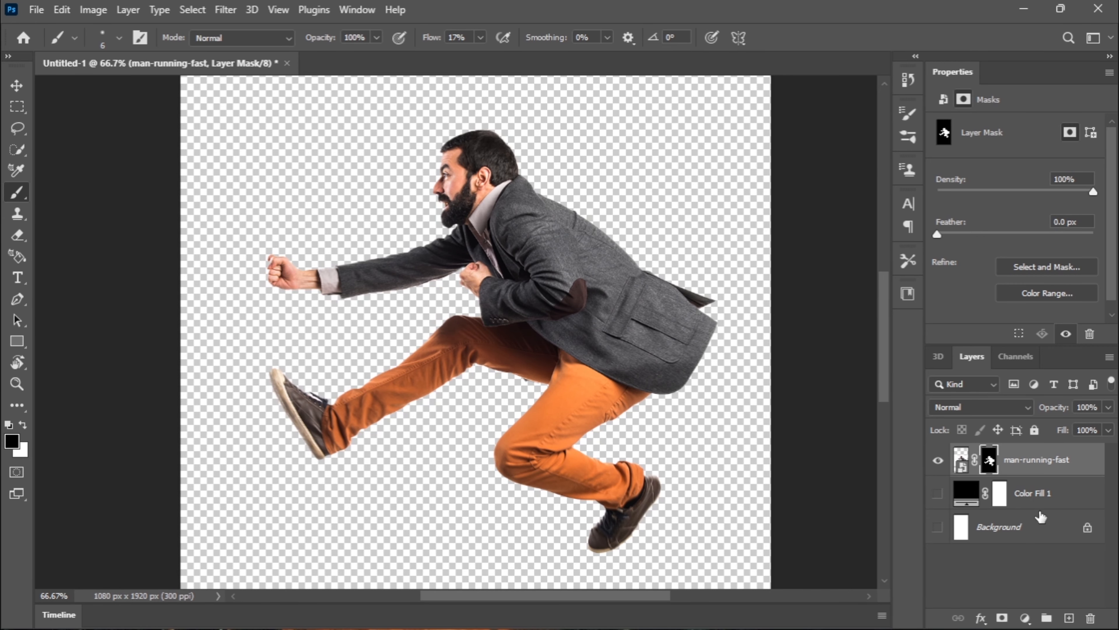
left_click(1042, 500)
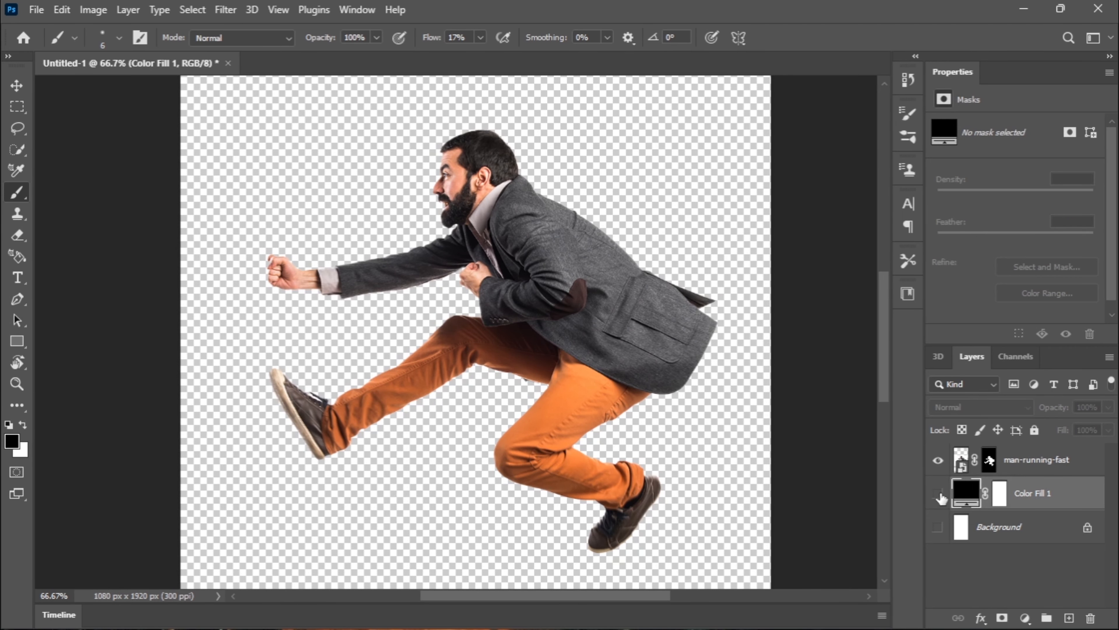
left_click(939, 527)
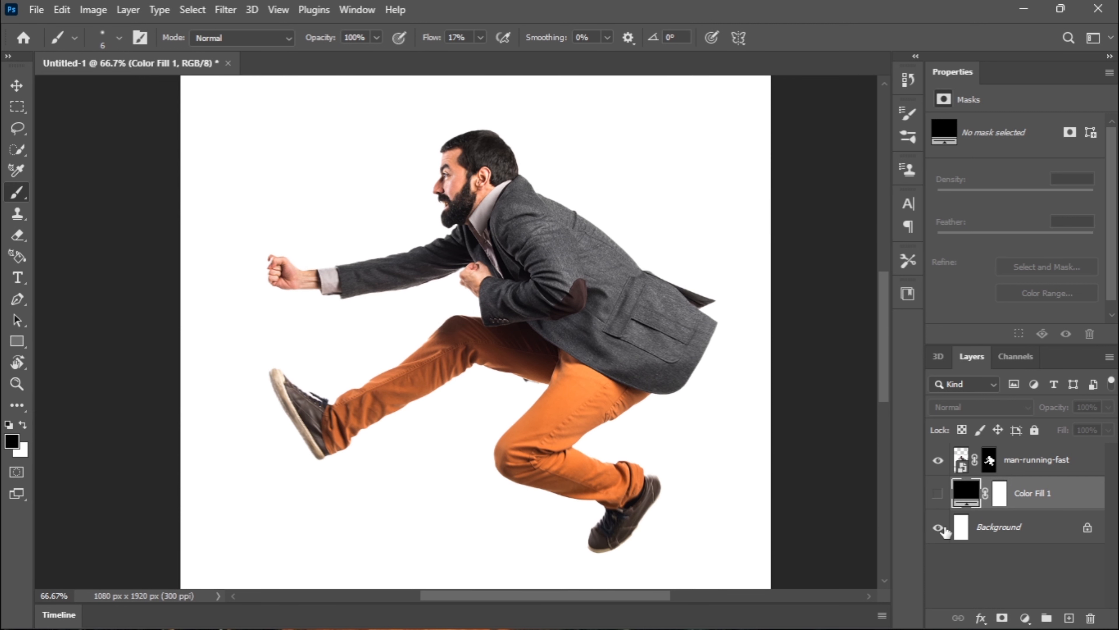
- Duplicate the man-running-fast layer together with its mask
left_click(16, 85)
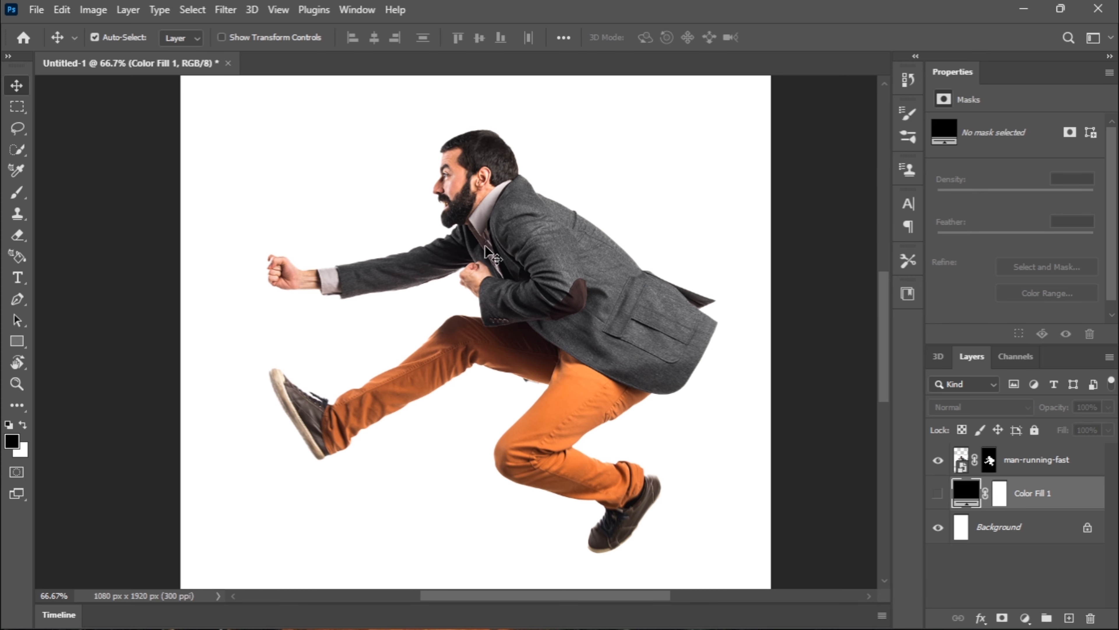
key("ctrl+minus")
key("ctrl+minus")
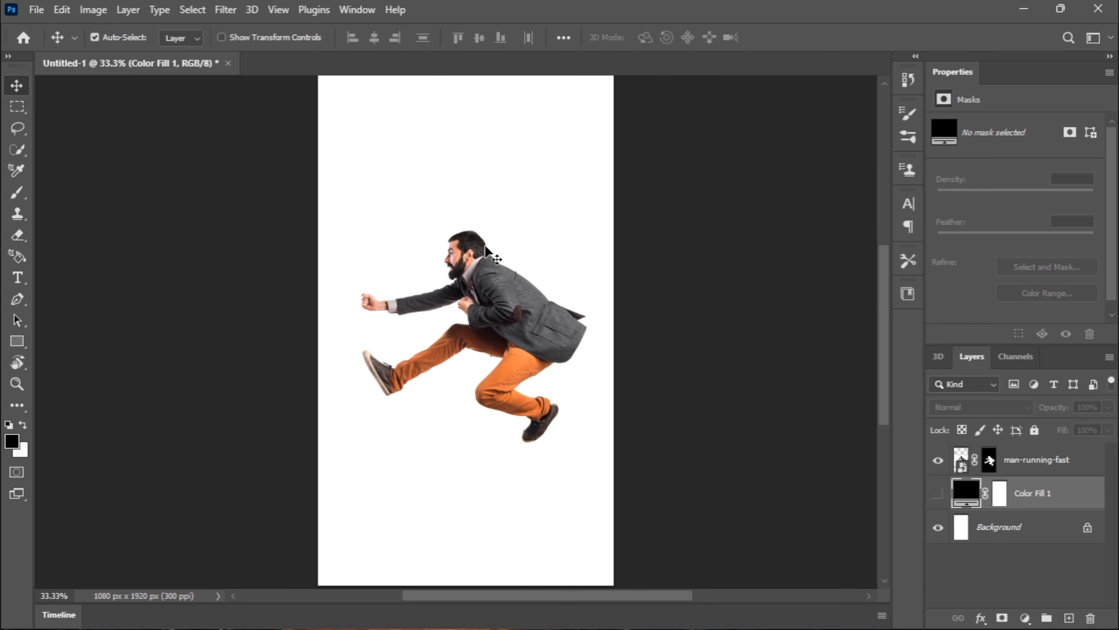
left_click_drag(529, 178, 496, 228)
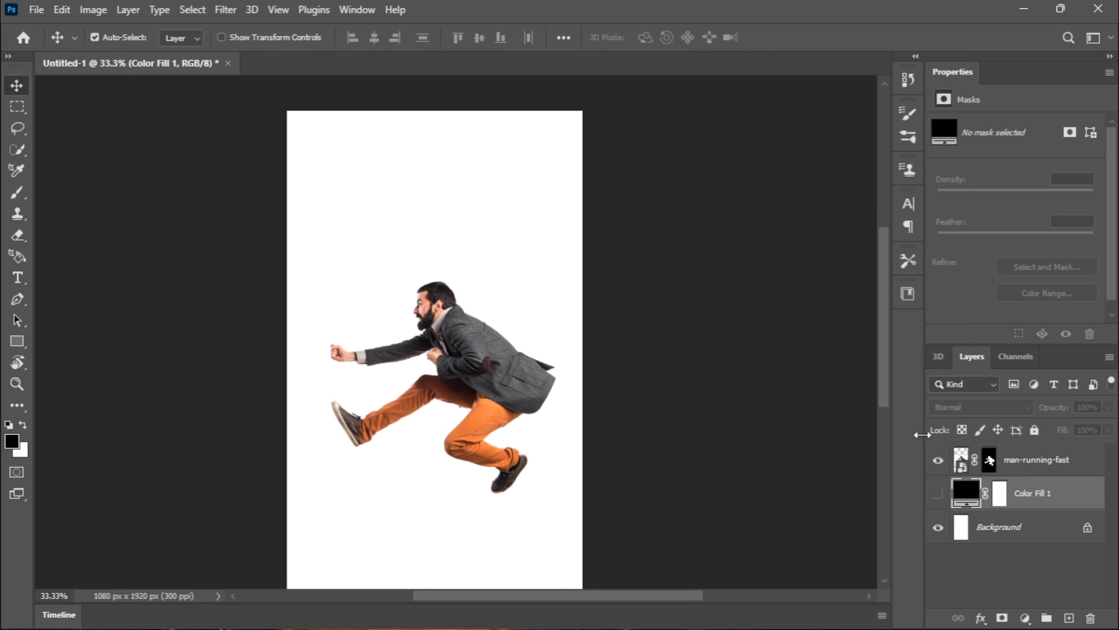
left_click(1046, 466)
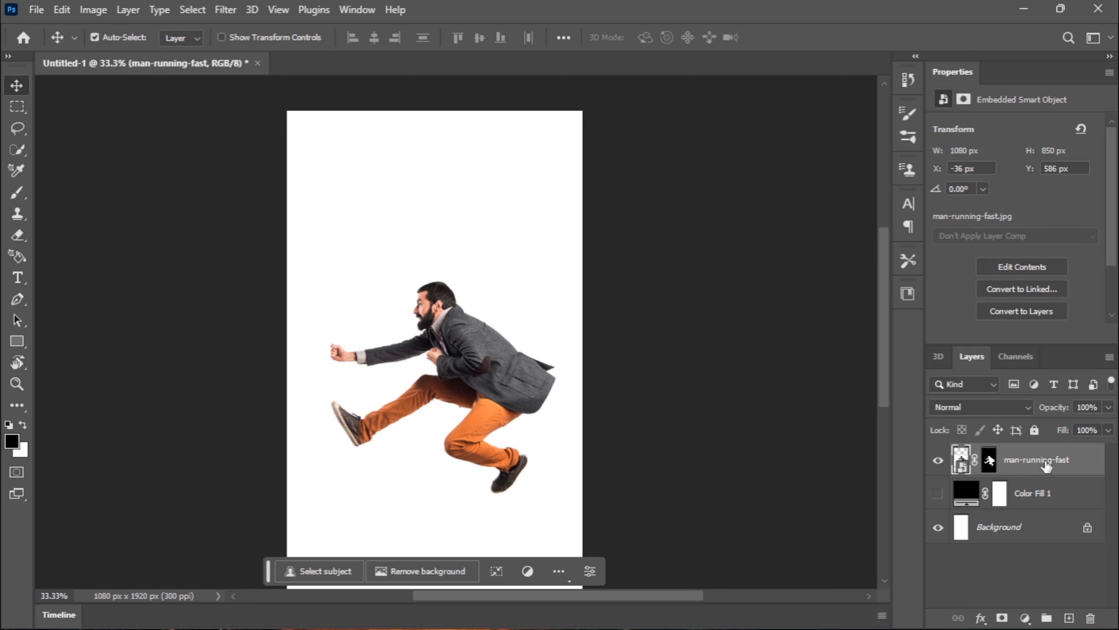
key("ctrl")
key("ctrl+j")
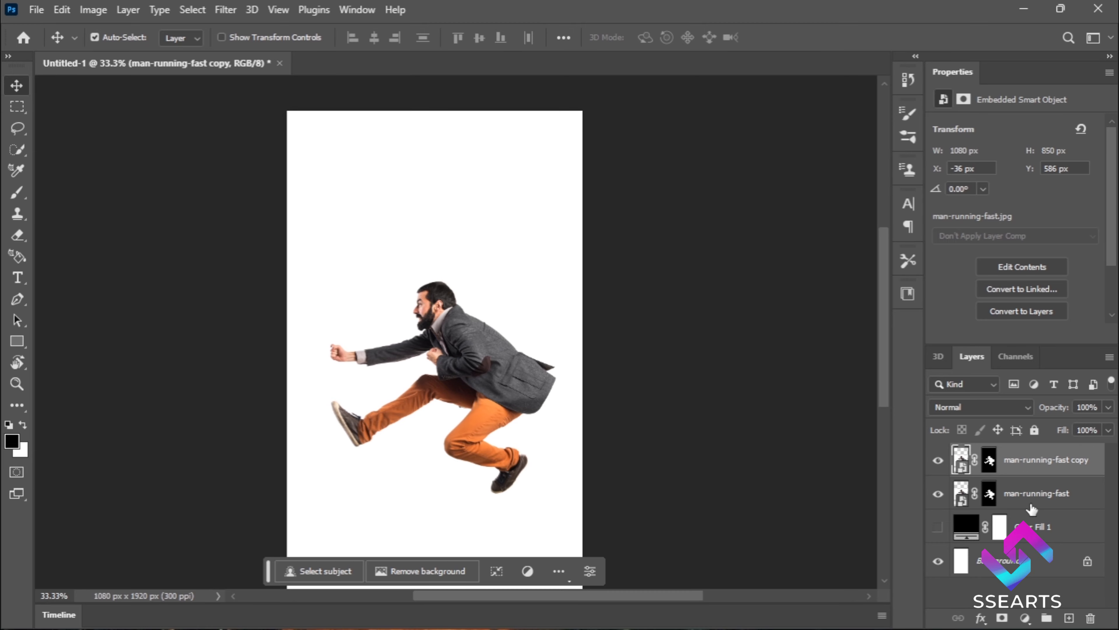
- Duplicate the original man-running-fast layer again as man-running-fast copy 2, and undo that duplication
left_click(1039, 502)
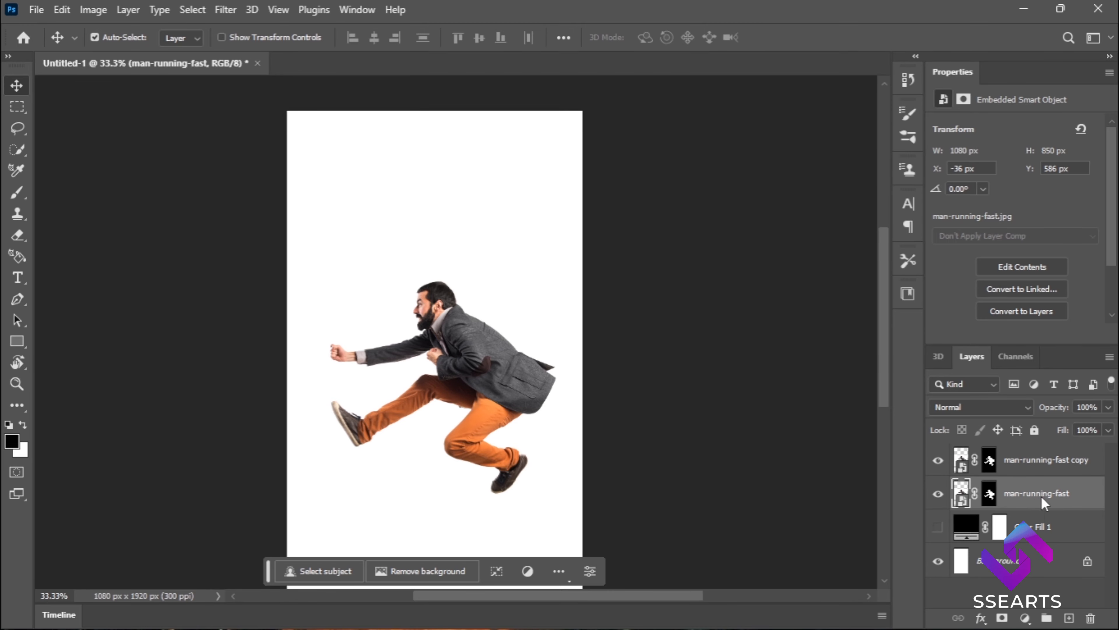
right_click(1044, 501)
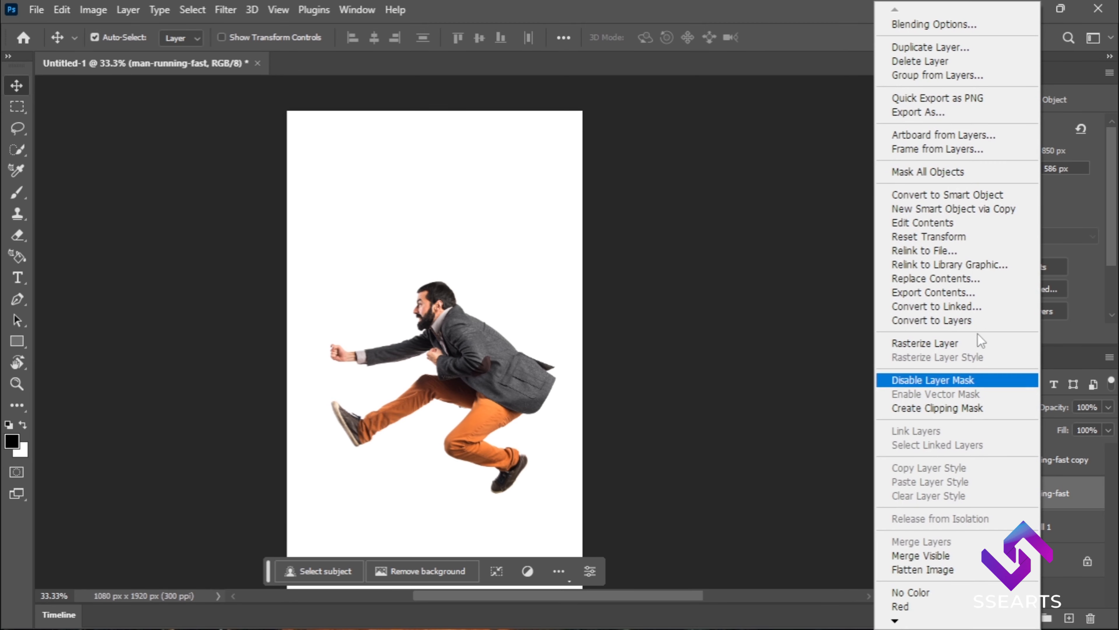
left_click(977, 51)
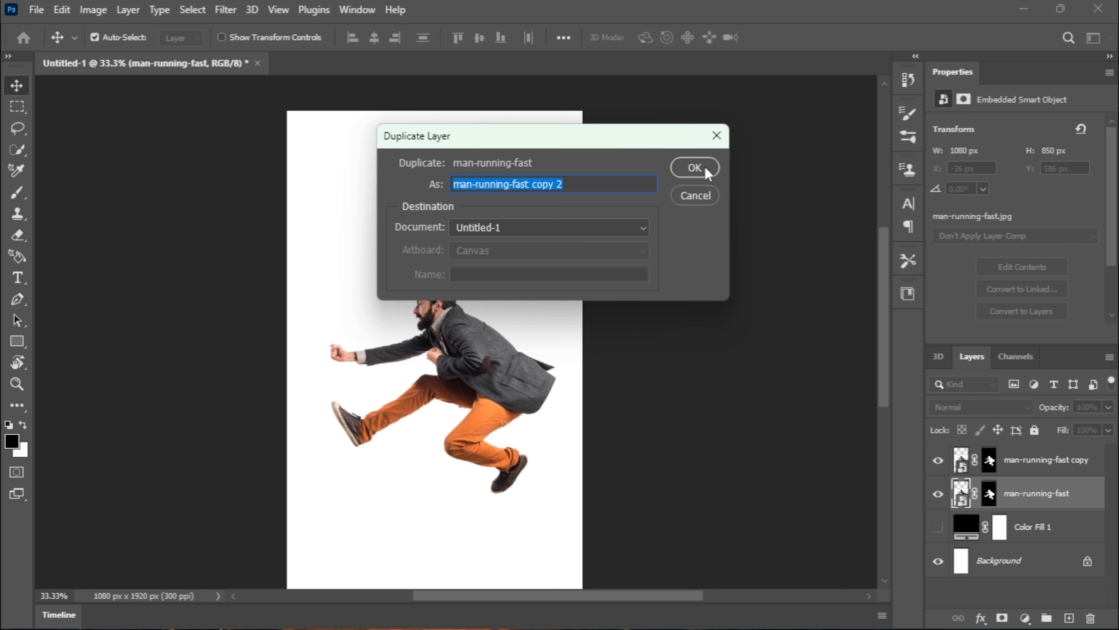
left_click(695, 168)
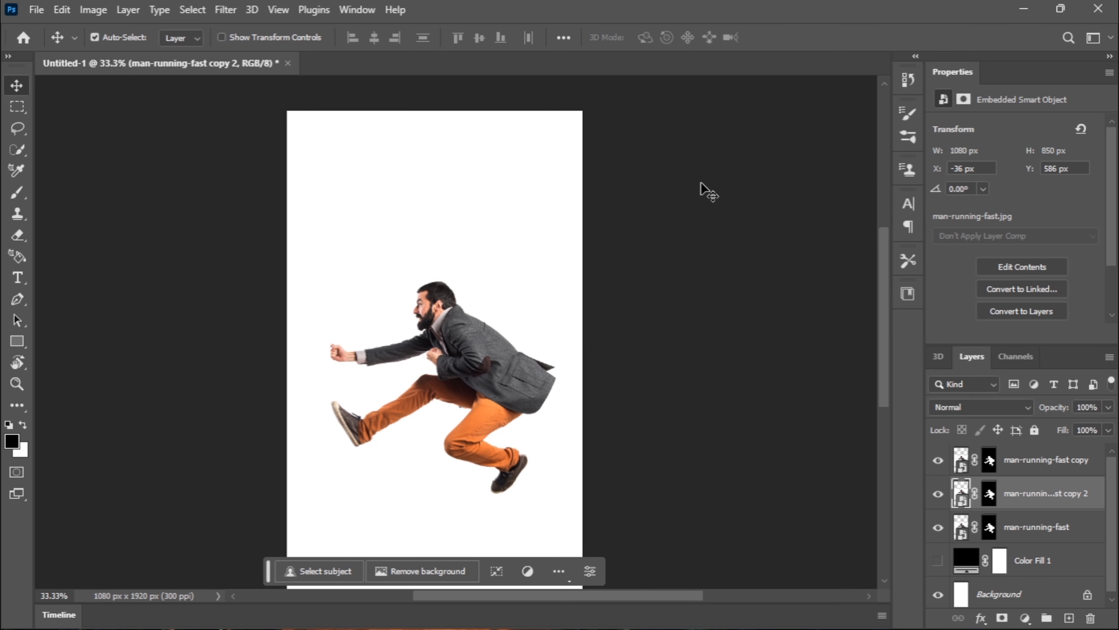
key("ctrl+z")
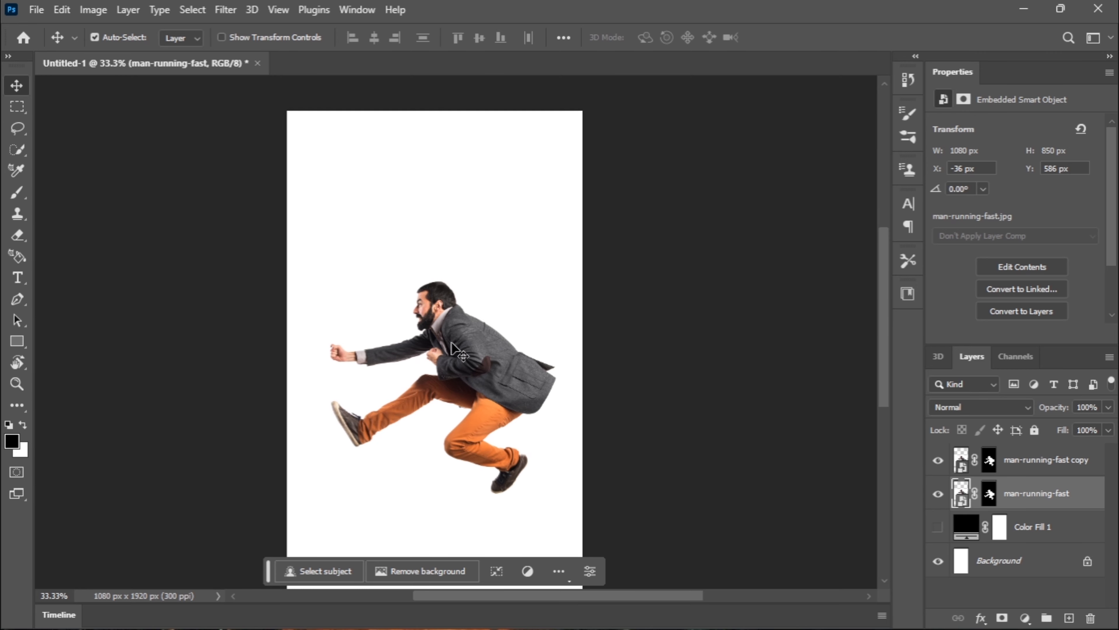
- Move the man-running-fast copy to about X -92 px, Y 487 px and hide the original man-running-fast layer
left_click_drag(476, 357, 475, 275)
left_click(468, 344)
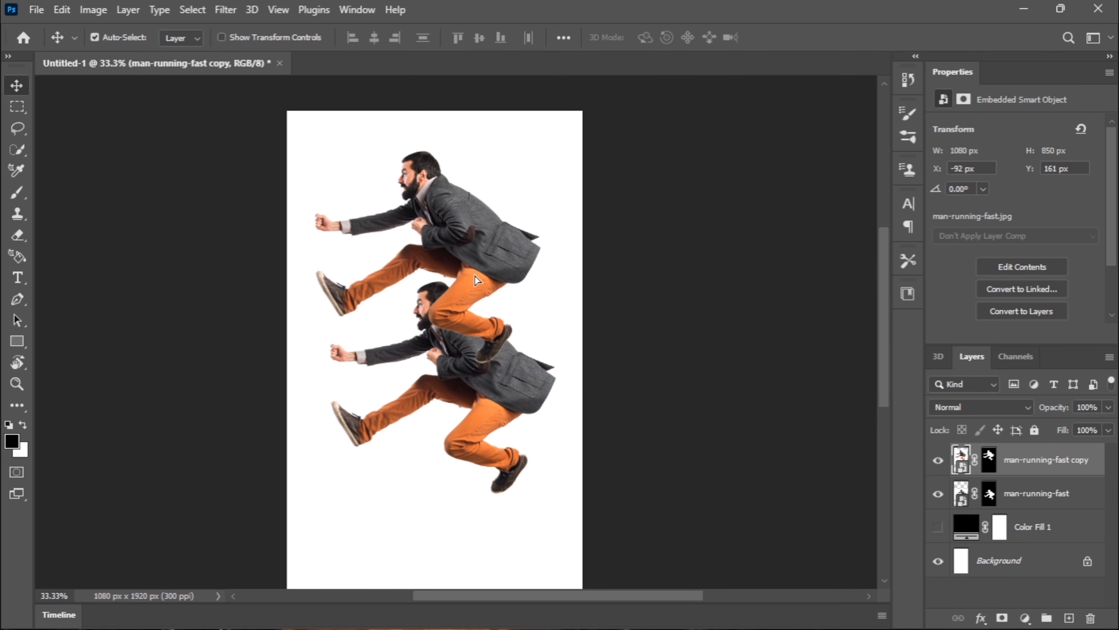
left_click(938, 494)
left_click_drag(475, 235, 474, 345)
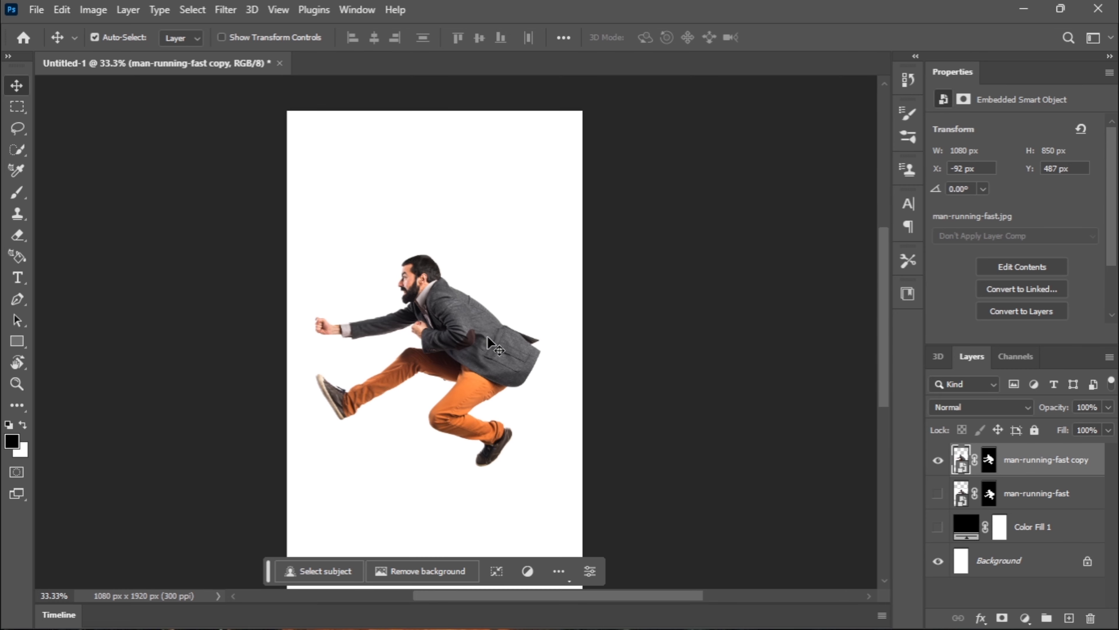
- Invert the layer mask of man-running-fast copy and hide the Background layer
left_click(989, 471)
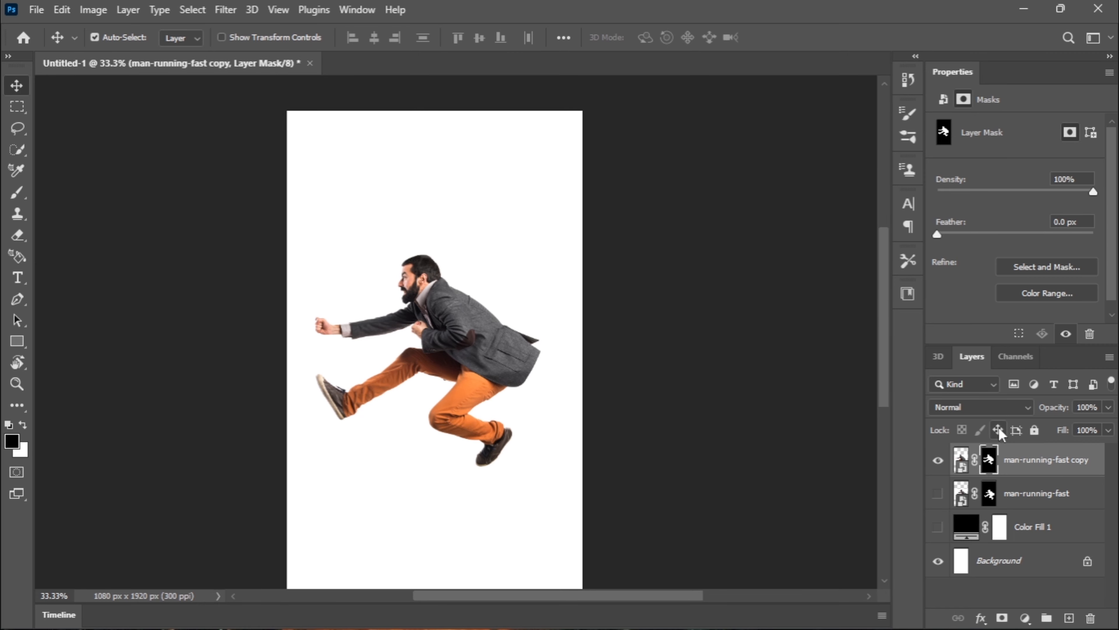
key("ctrl")
key("ctrl+i")
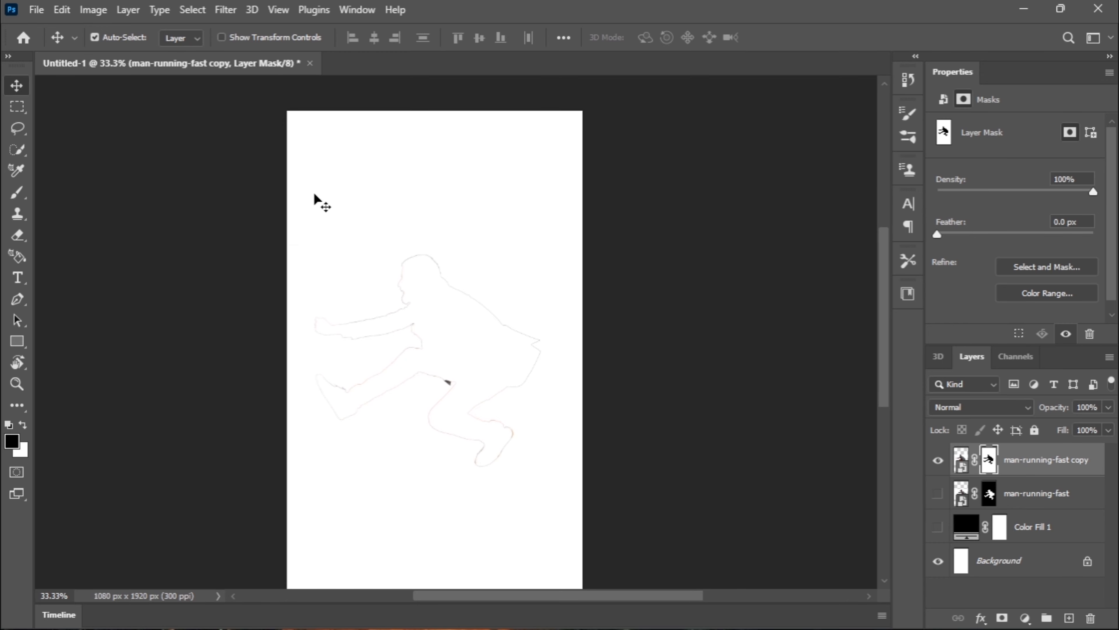
left_click(939, 561)
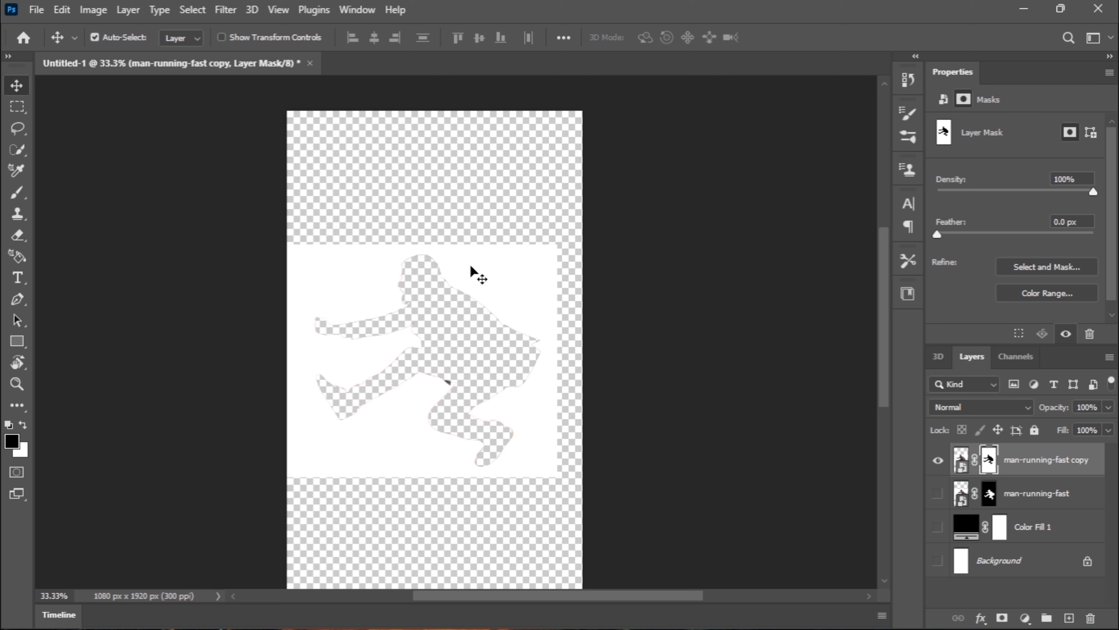
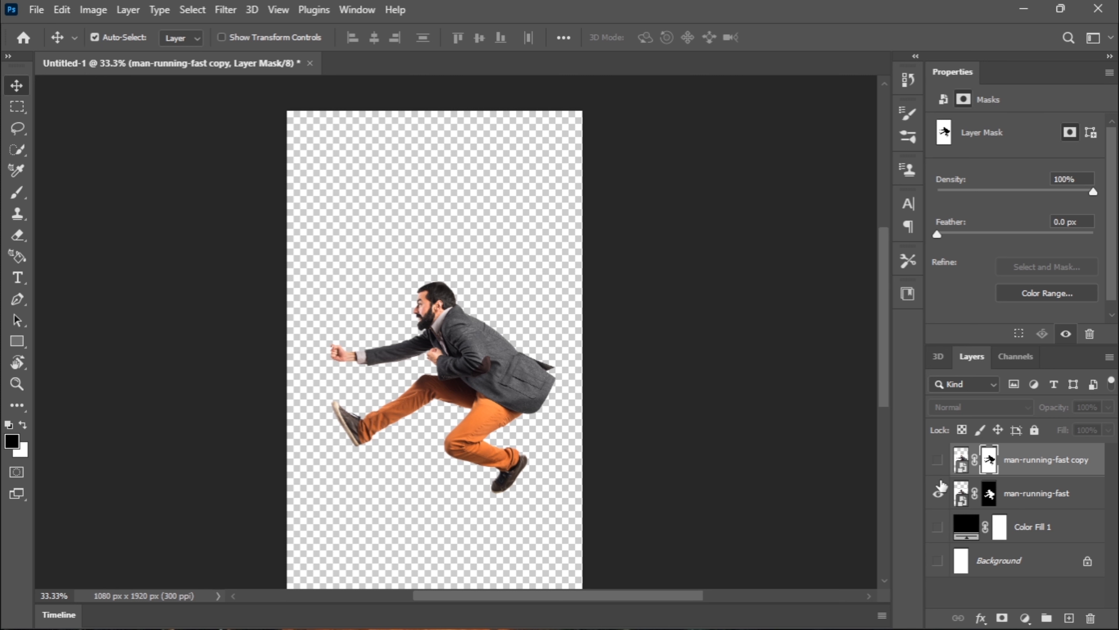
- Compare the inverted-mask copy with the original cutout, nudge the copy slightly downward, and leave only man-running-fast shown
left_click(937, 465)
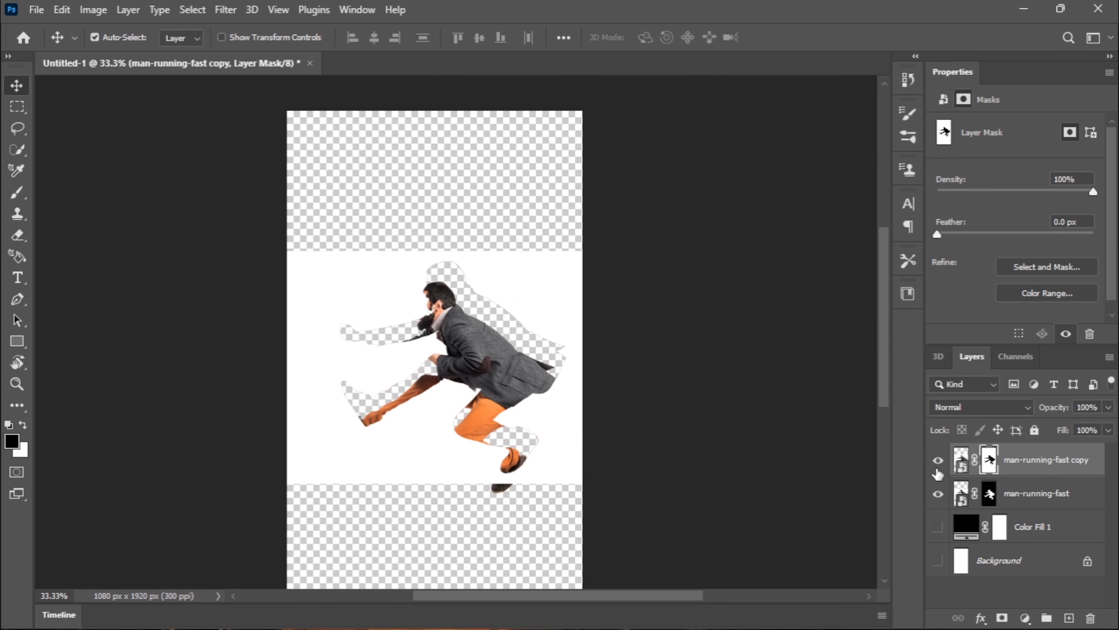
left_click(938, 493)
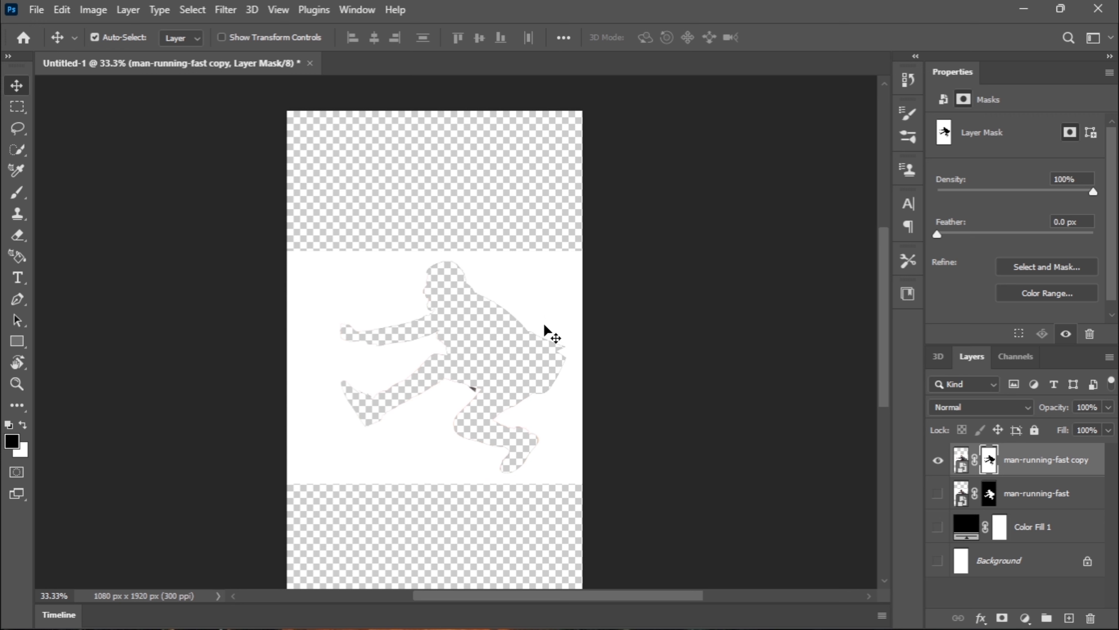
left_click_drag(553, 328, 565, 334)
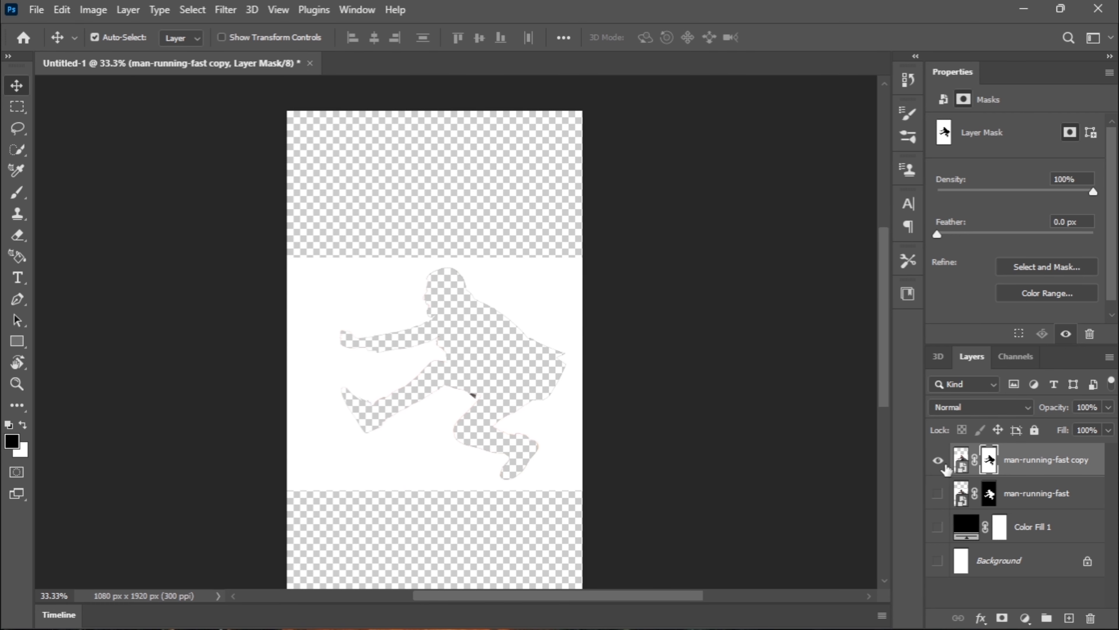
left_click(938, 494)
left_click(938, 462)
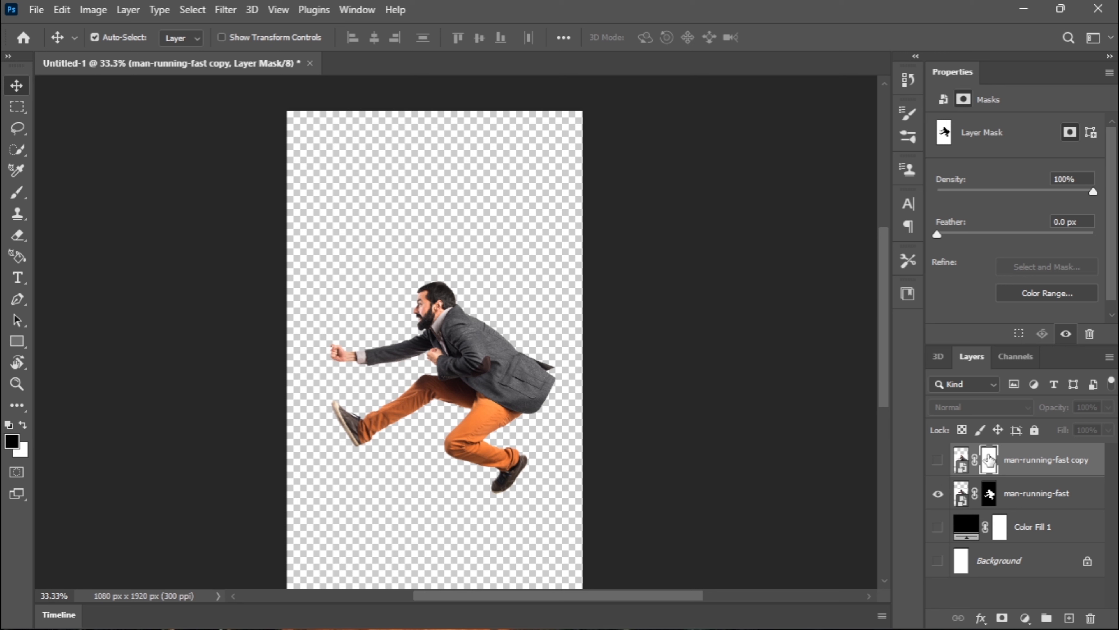
- Undo the most recent changes to the man-running-fast copy layer, then show it briefly and hide it again
key("ctrl+z")
key("ctrl+z")
key("ctrl+z")
key("ctrl+z")
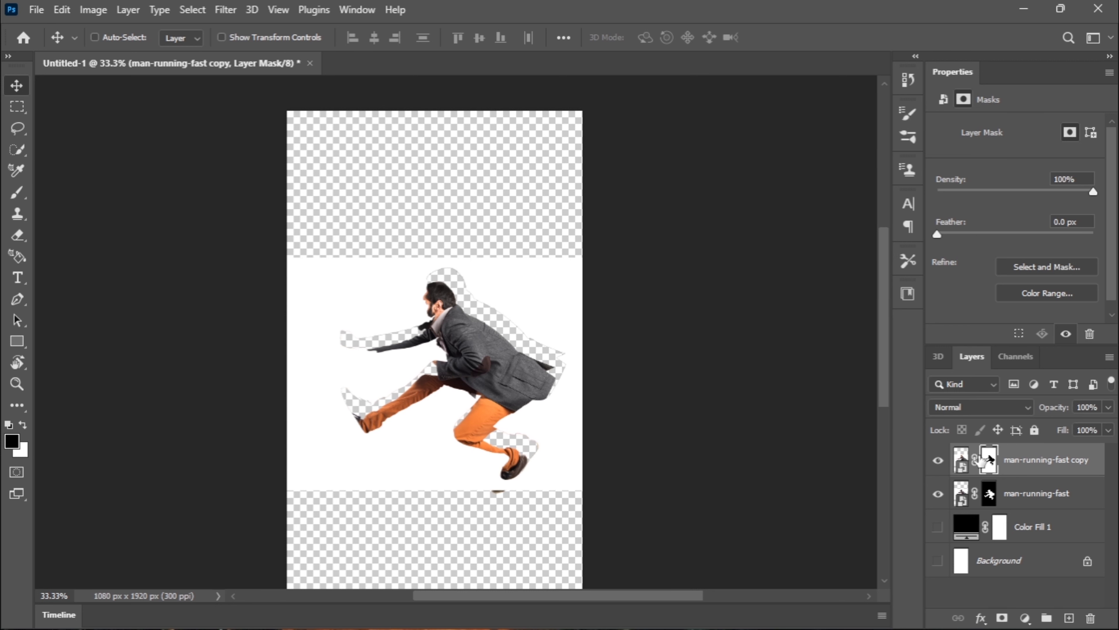
key("ctrl+z")
key("ctrl+z")
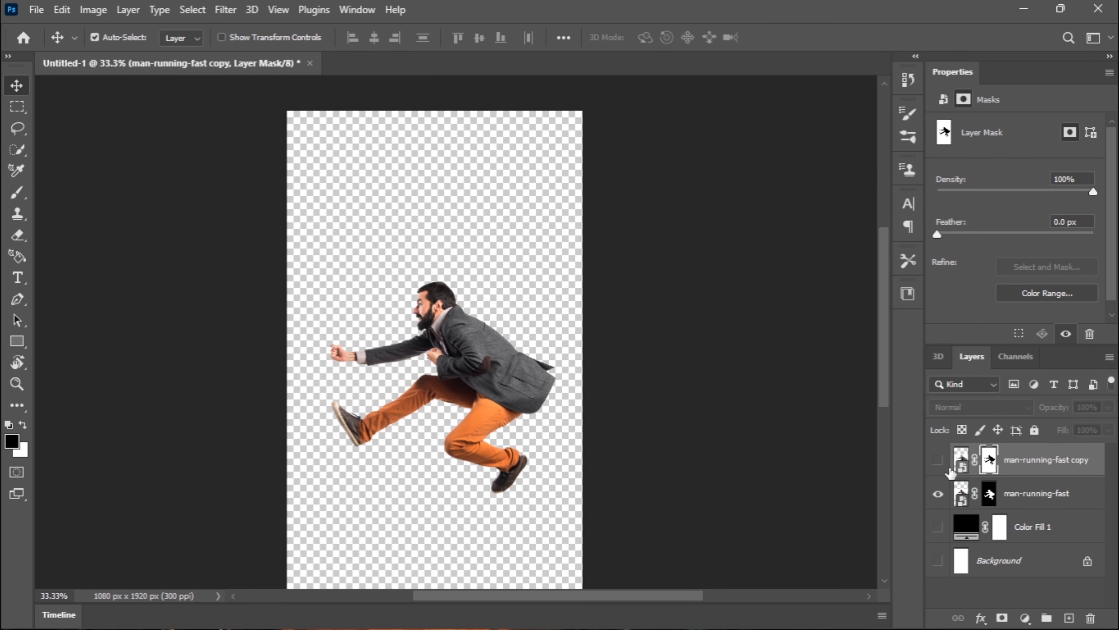
left_click(938, 461)
left_click(938, 460)
- Duplicate the original man-running-fast layer and hide the original so only the new duplicate is shown
left_click(1017, 502)
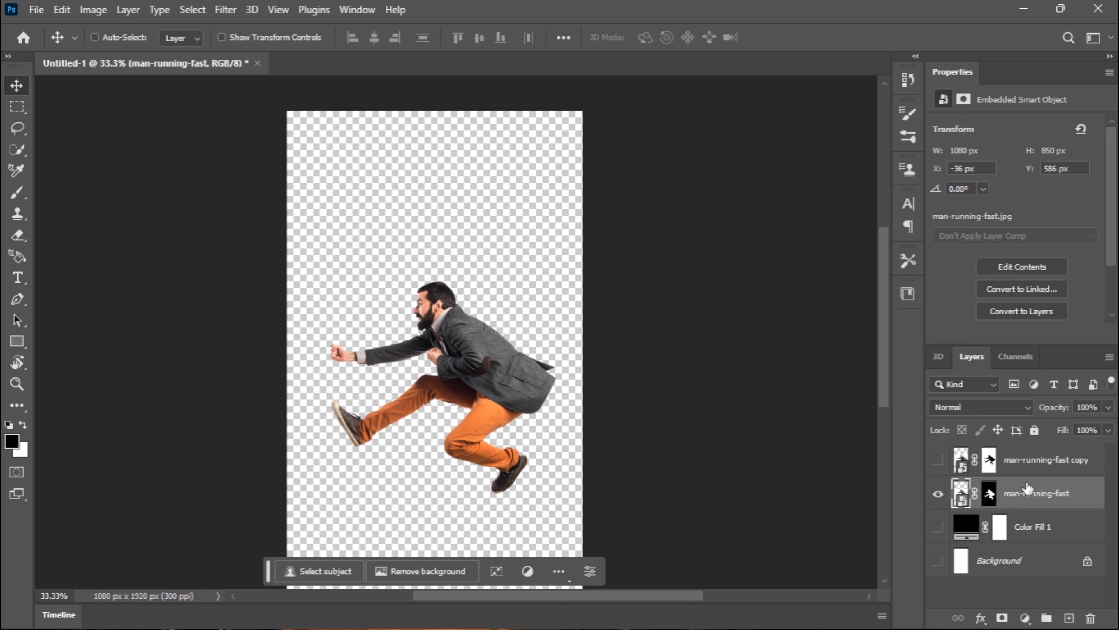
key("ctrl+j")
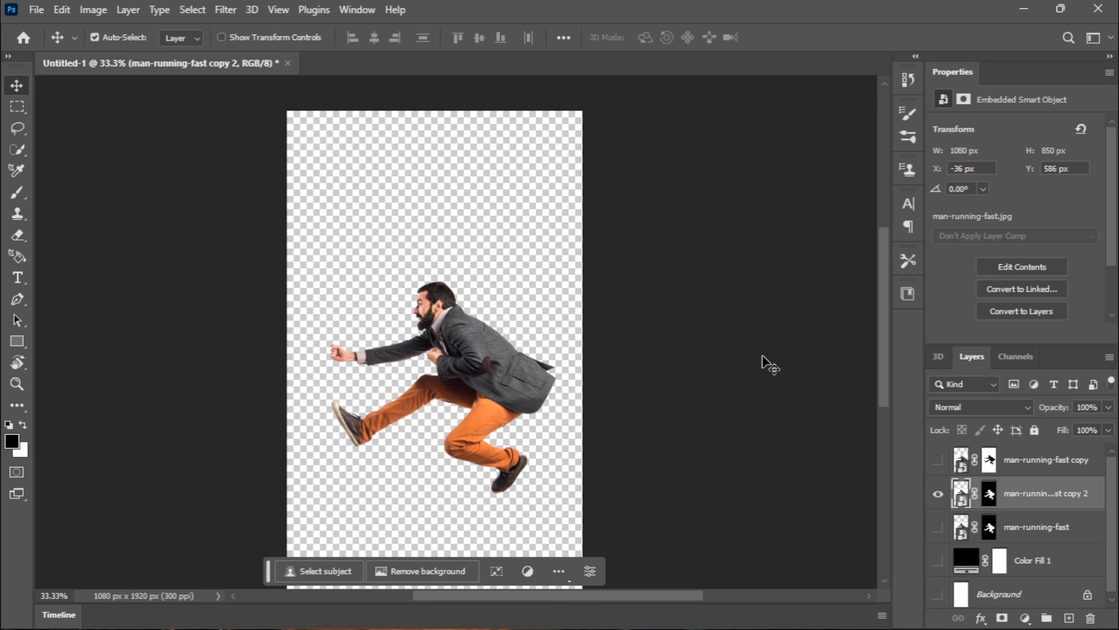
key("ctrl+plus")
key("ctrl+plus")
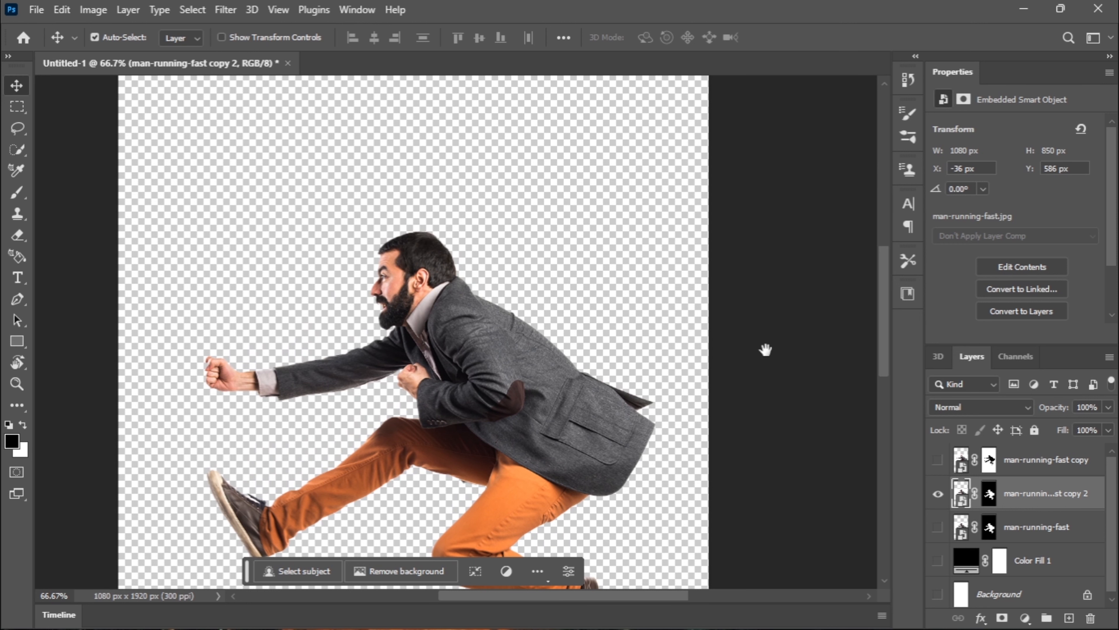
left_click_drag(374, 398, 430, 313)
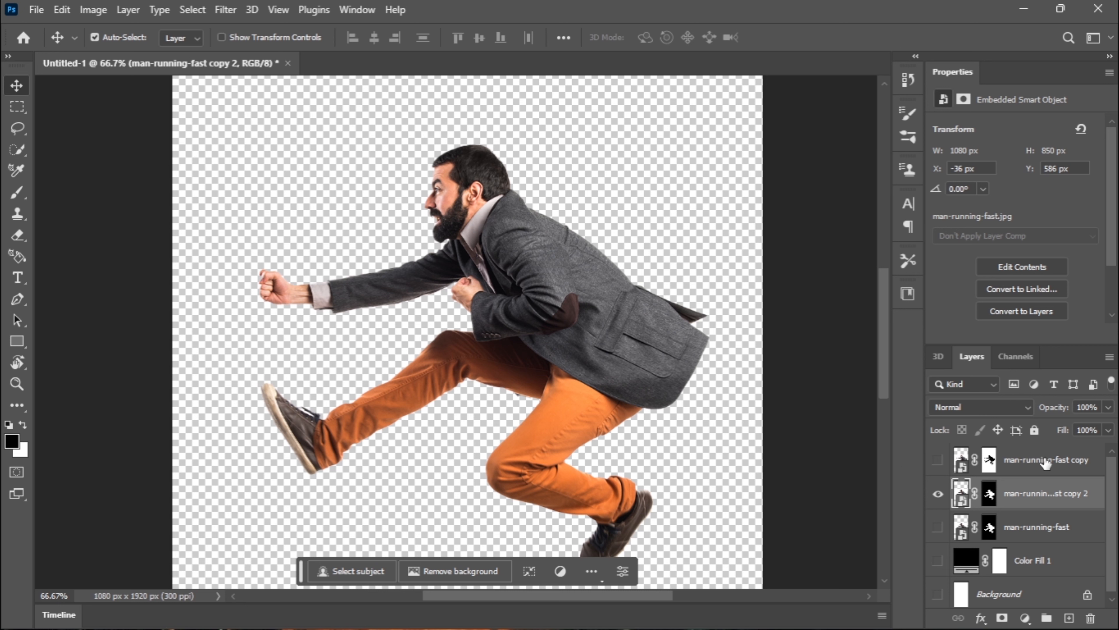
- Delete the man-running-fast copy layer and the original man-running-fast layer
left_click(1047, 463)
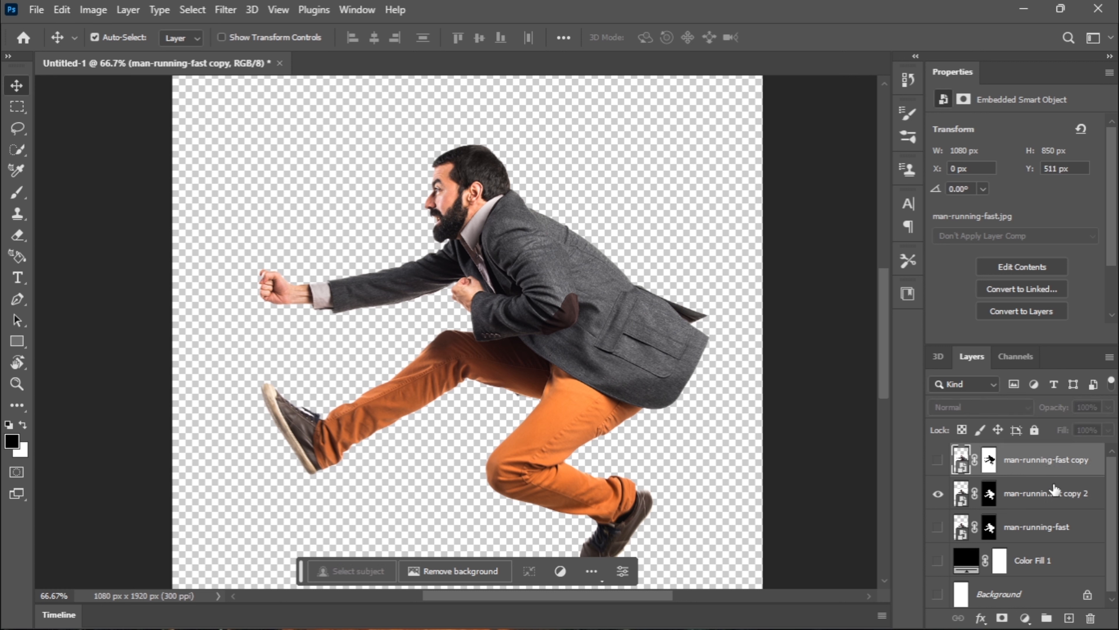
key("Delete")
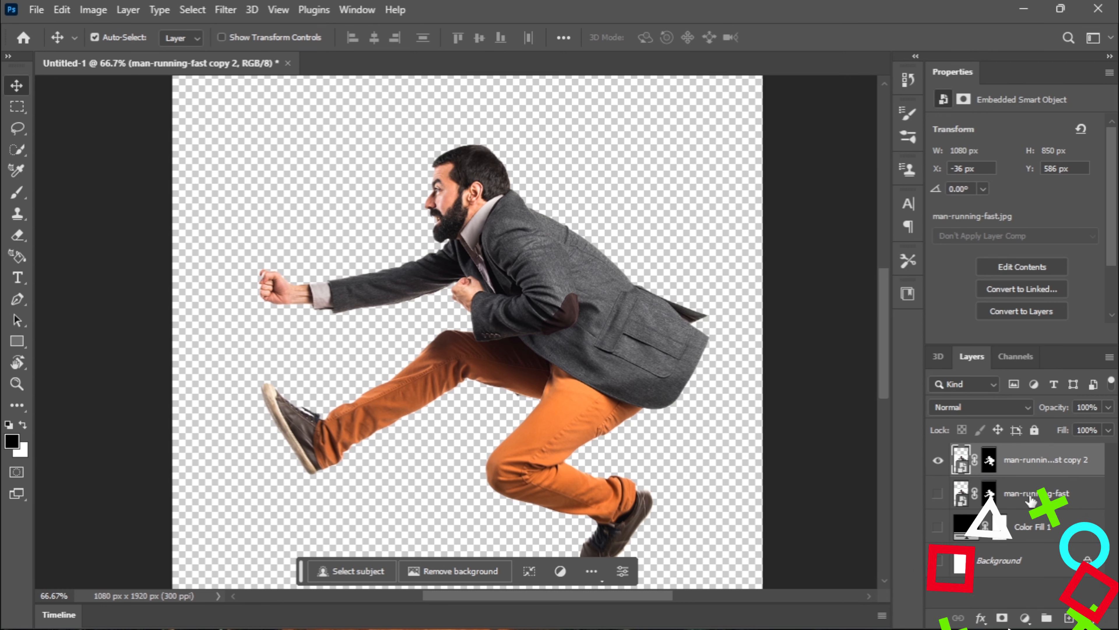
left_click(1017, 496)
key("Delete")
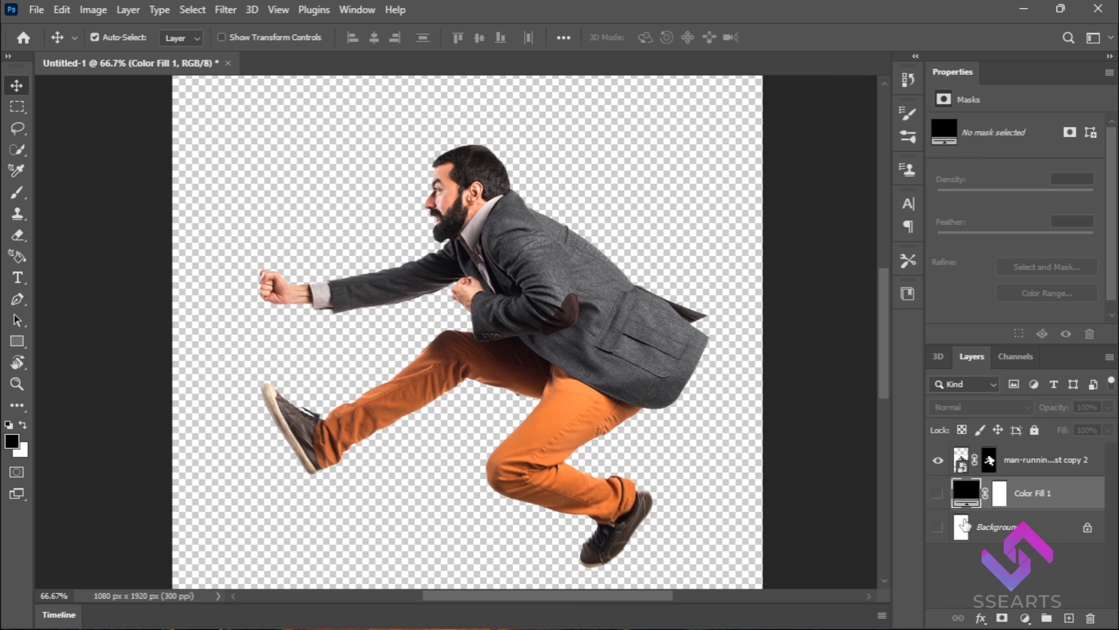
- Unlock the Background layer and delete both it and the Color Fill 1 layer
left_click(1057, 539)
left_click(1087, 528)
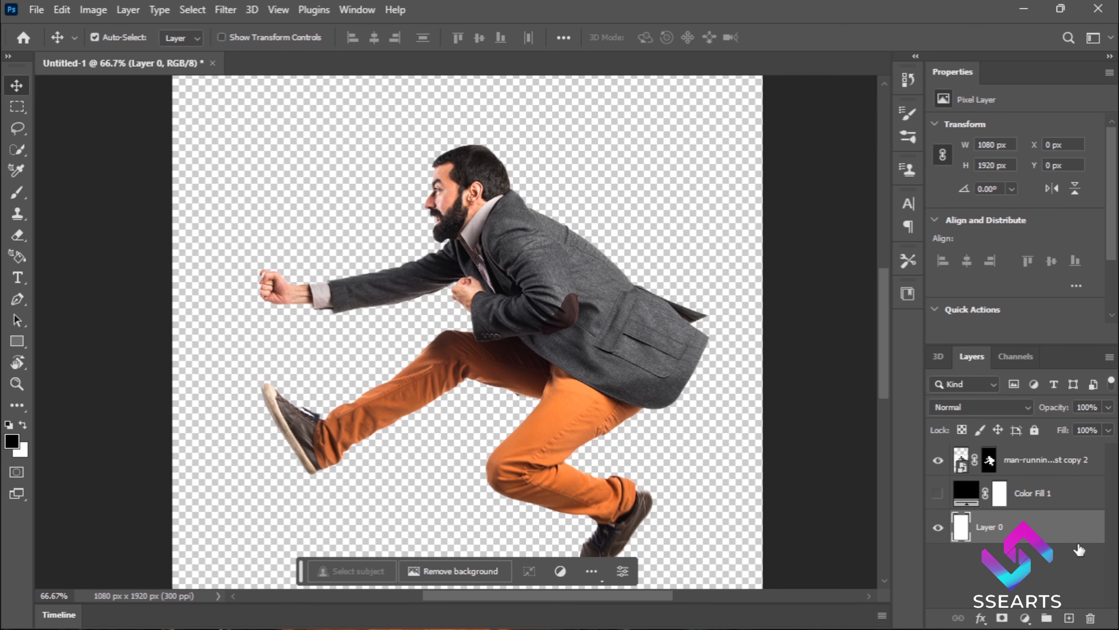
key("Delete")
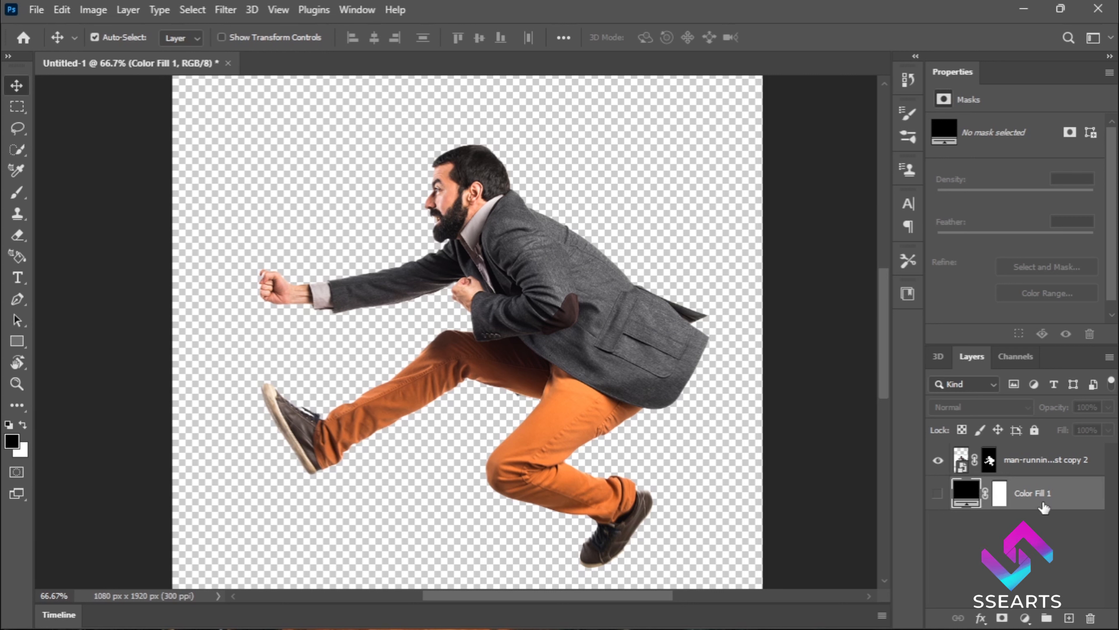
key("Delete")
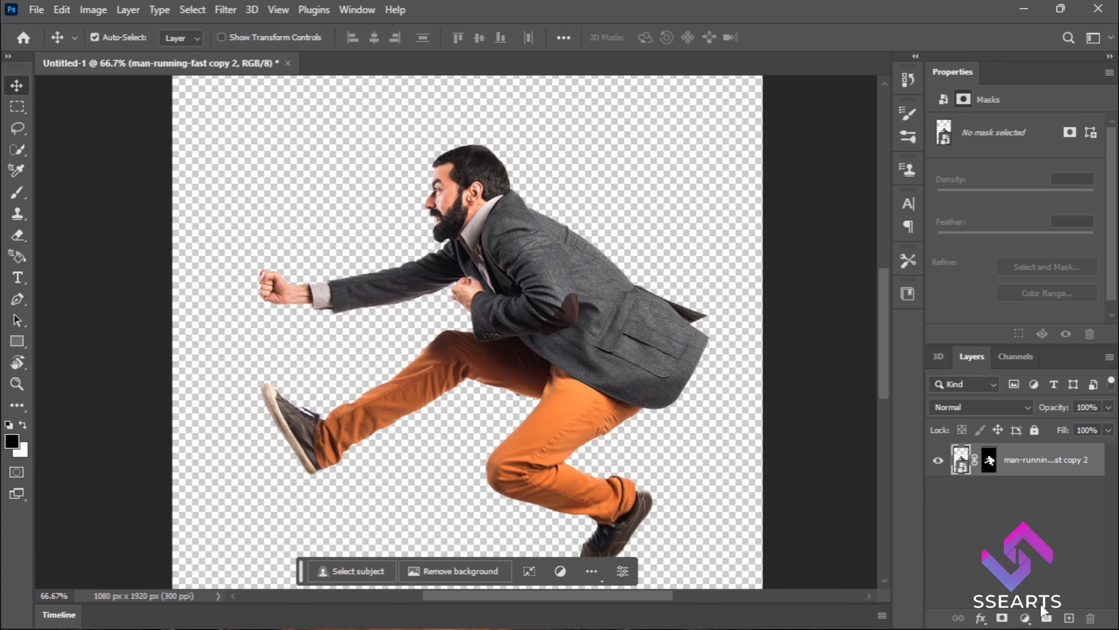
- Stamp the visible cutout into a new pixel layer directly above man-running-fast copy 2, removing the extra empty layer and hiding the masked source
left_click(1070, 618)
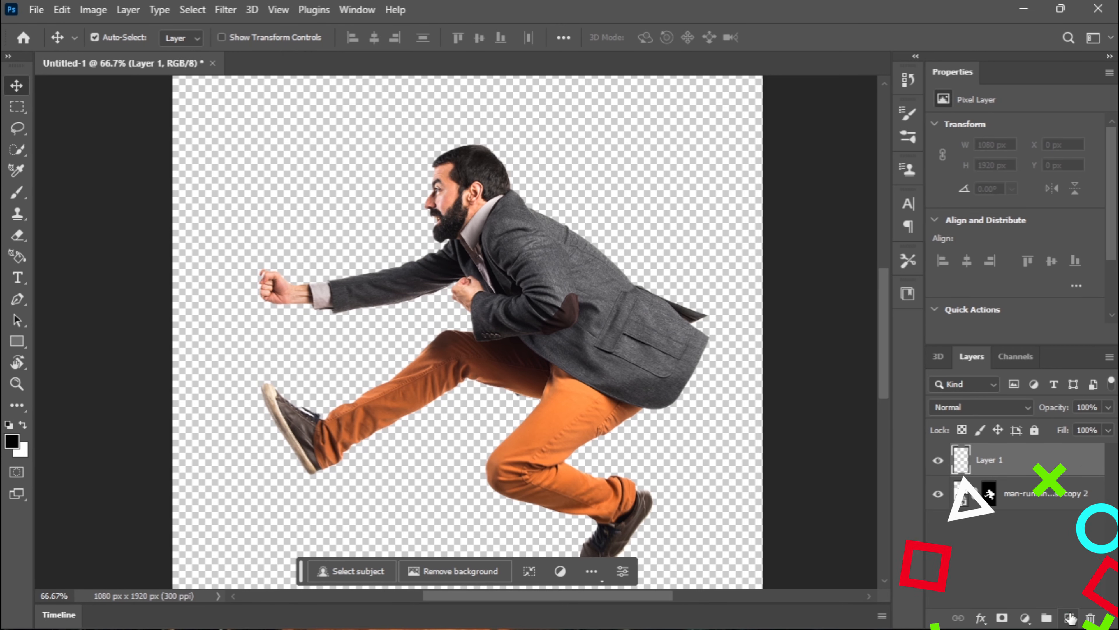
left_click(1025, 493)
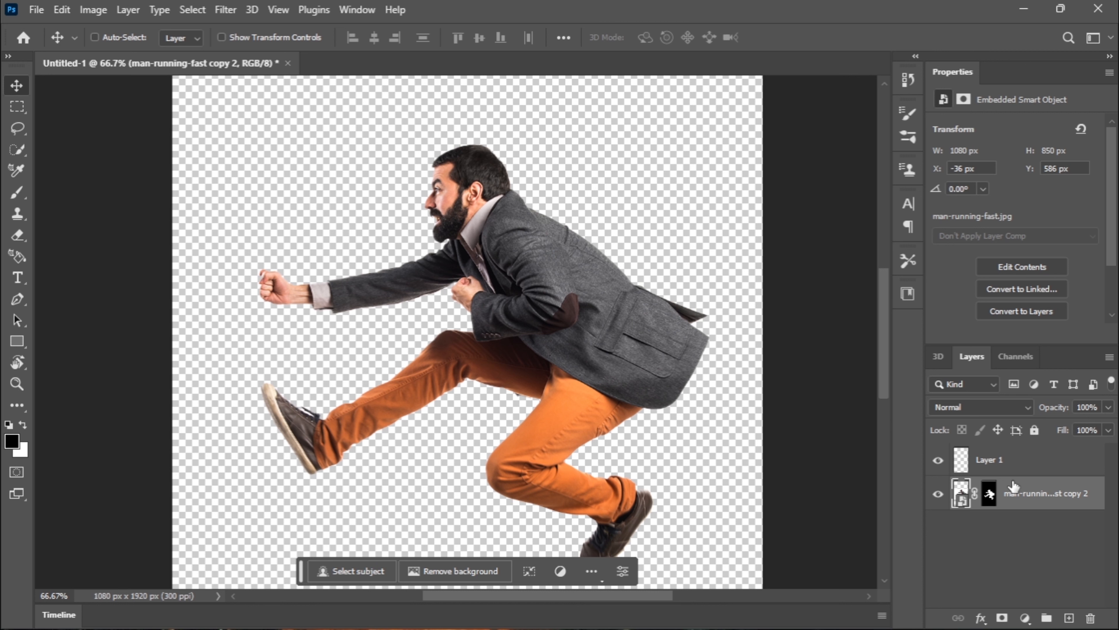
key("ctrl+shift+alt+e")
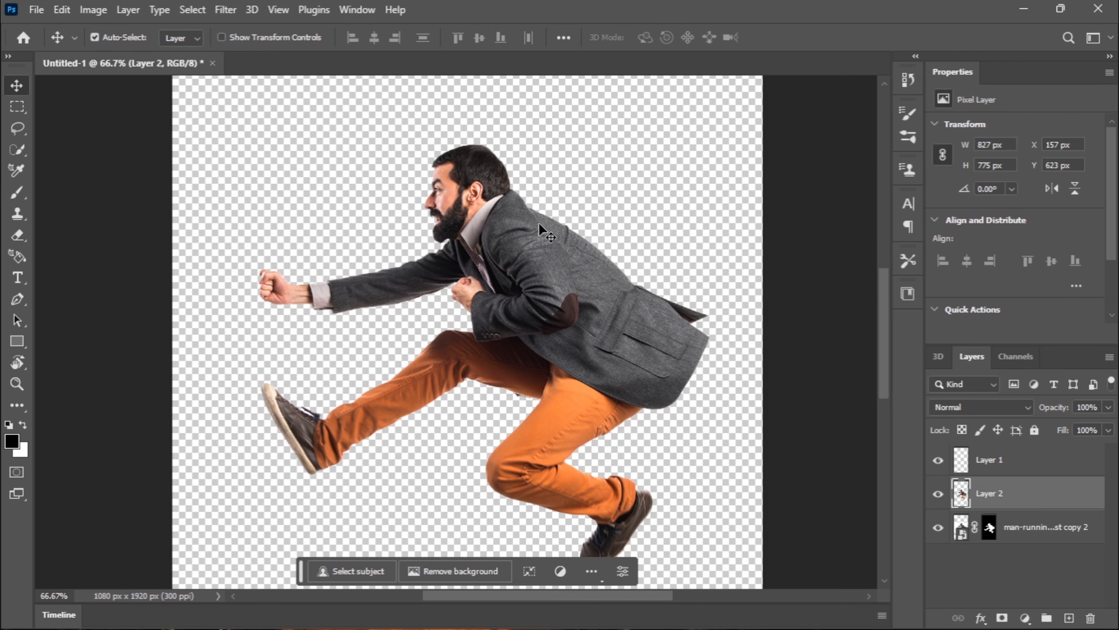
left_click_drag(995, 463, 1091, 618)
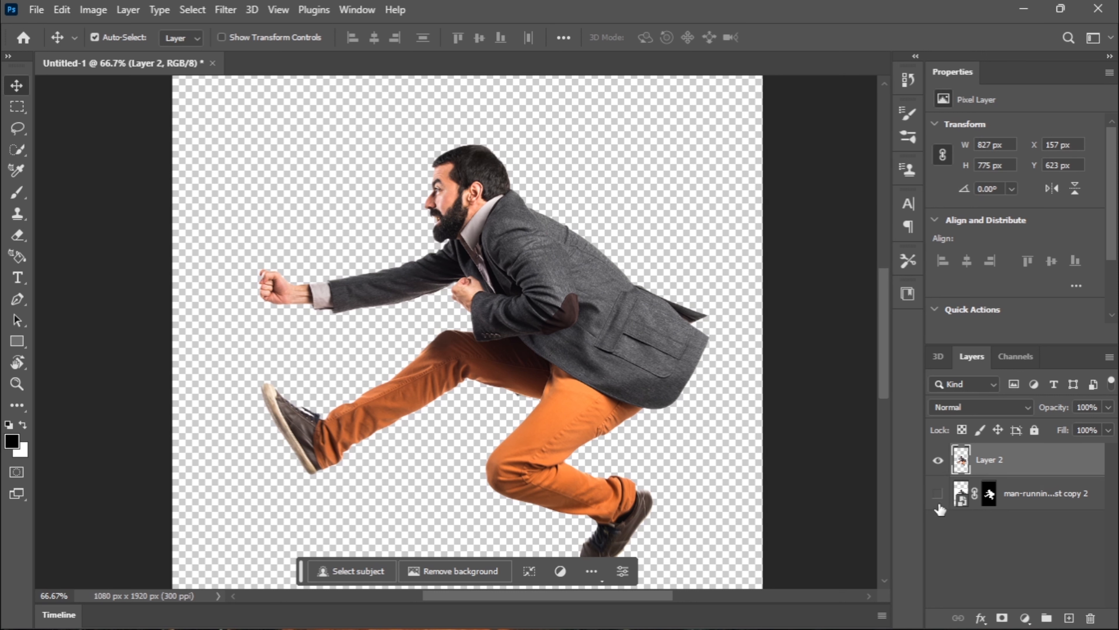
- Move the stamped Layer 2 to about X 103 px, Y 593 px, comparing it with man-running-fast copy 2 before hiding that layer again
left_click_drag(568, 300, 534, 302)
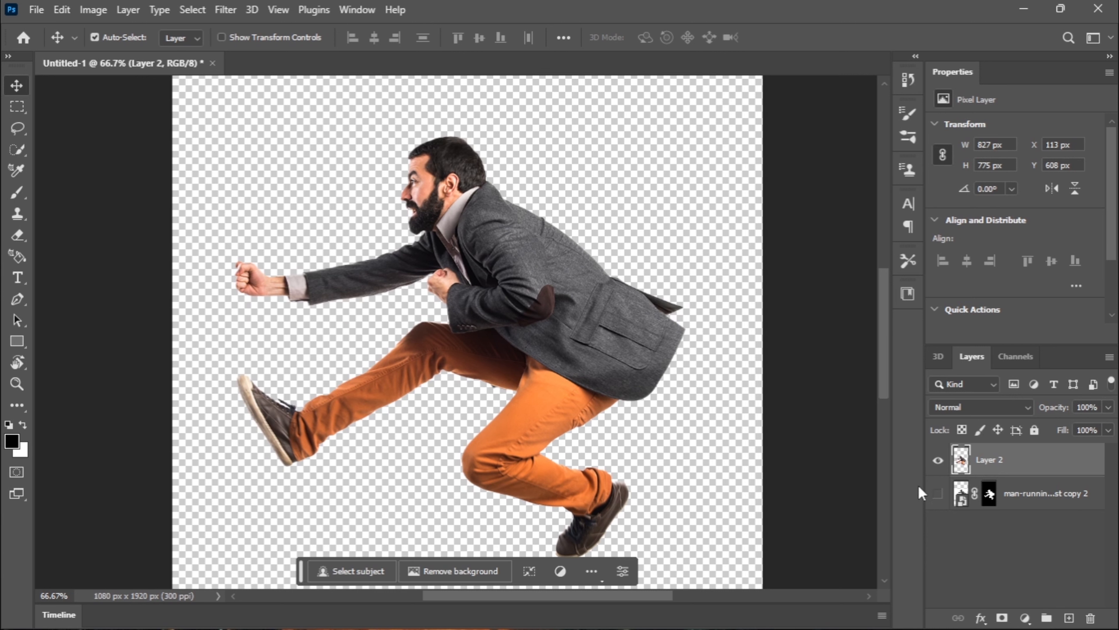
left_click(938, 494)
left_click_drag(600, 334, 535, 338)
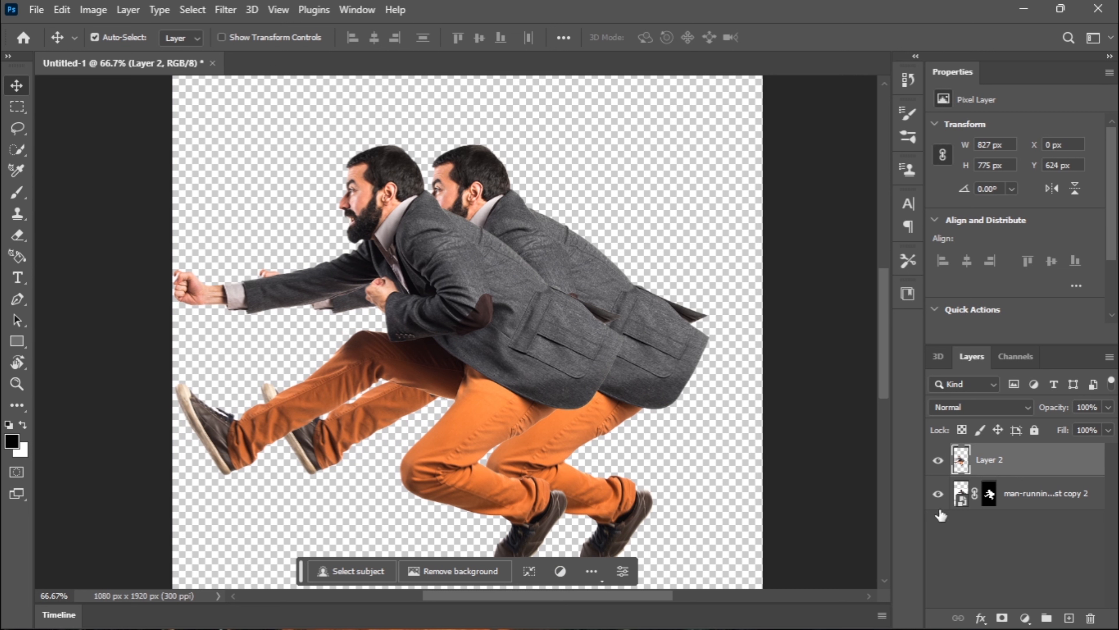
left_click(935, 495)
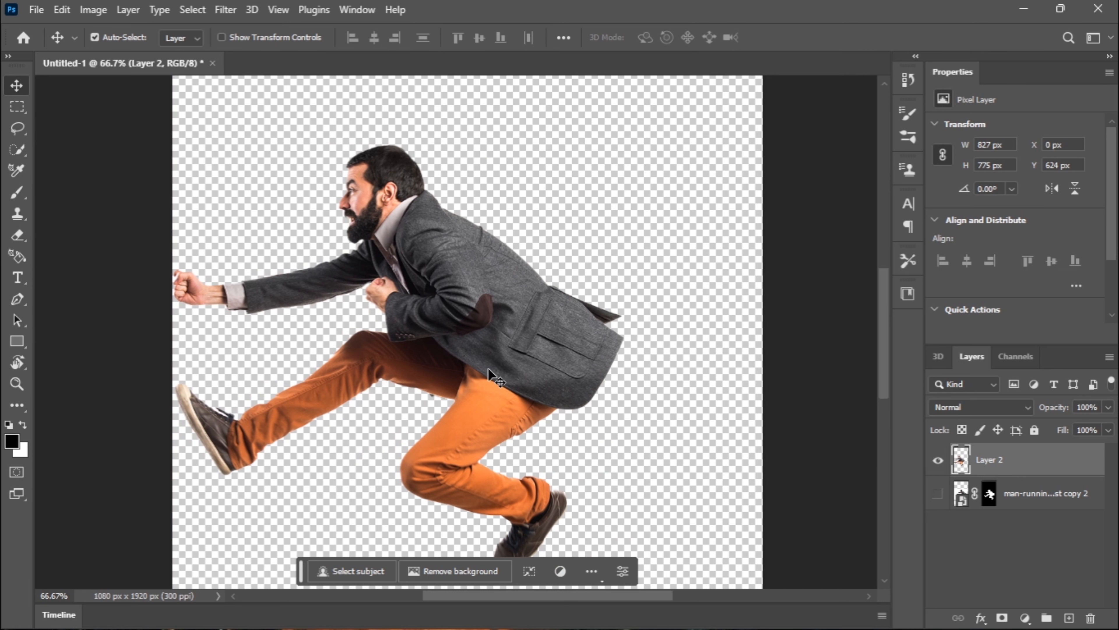
left_click_drag(487, 319, 558, 328)
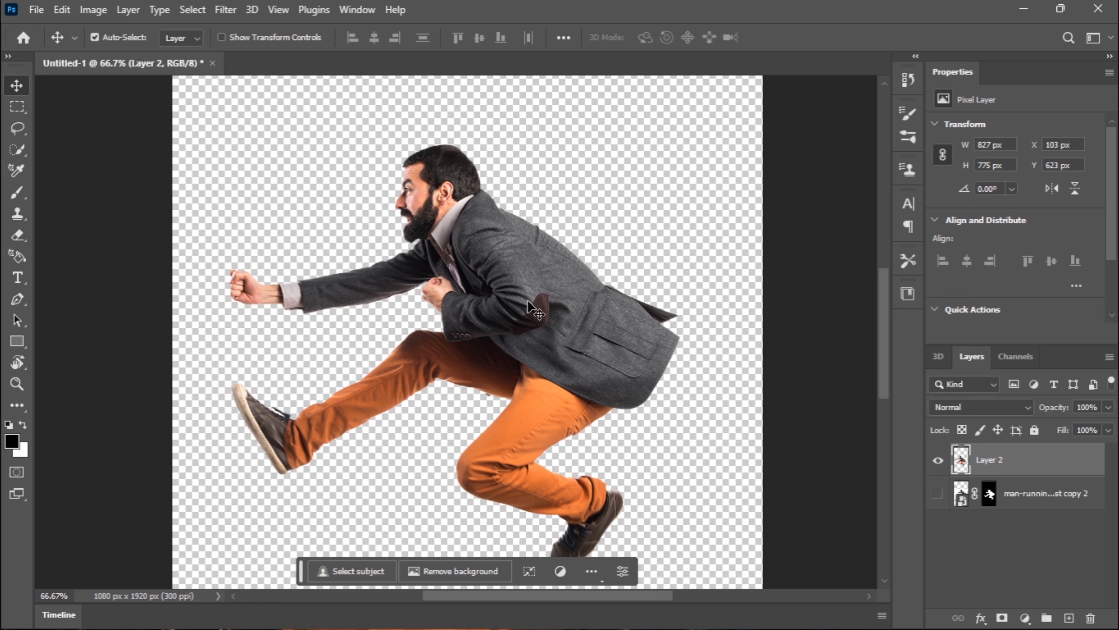
left_click_drag(528, 299, 521, 284)
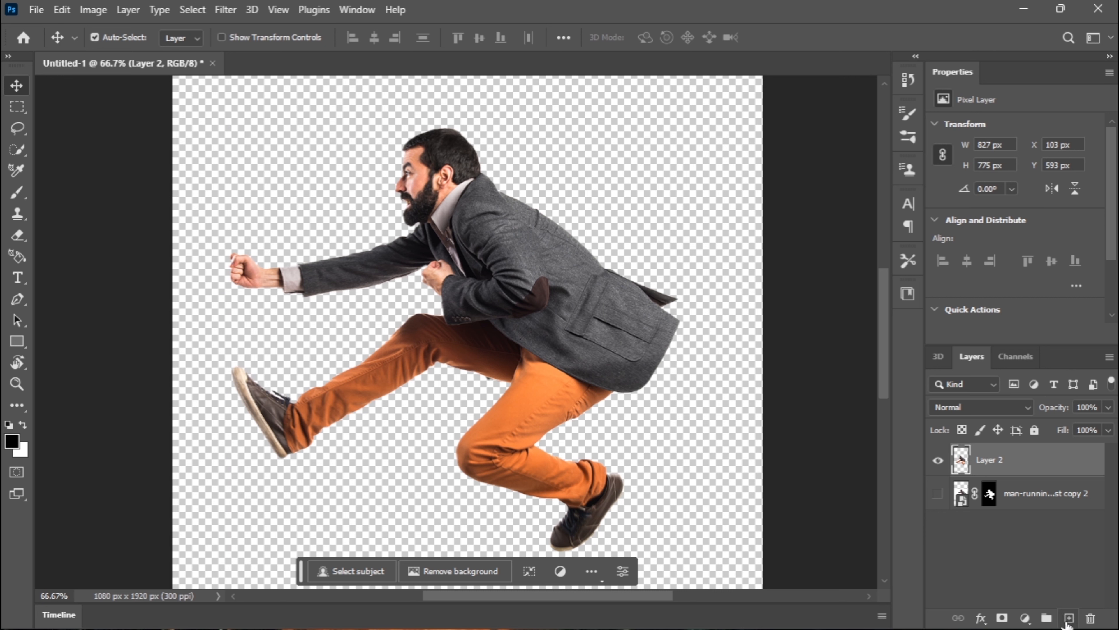
- Add a Solid Color fill layer in red #eb0a0a above Layer 2
left_click(1069, 619)
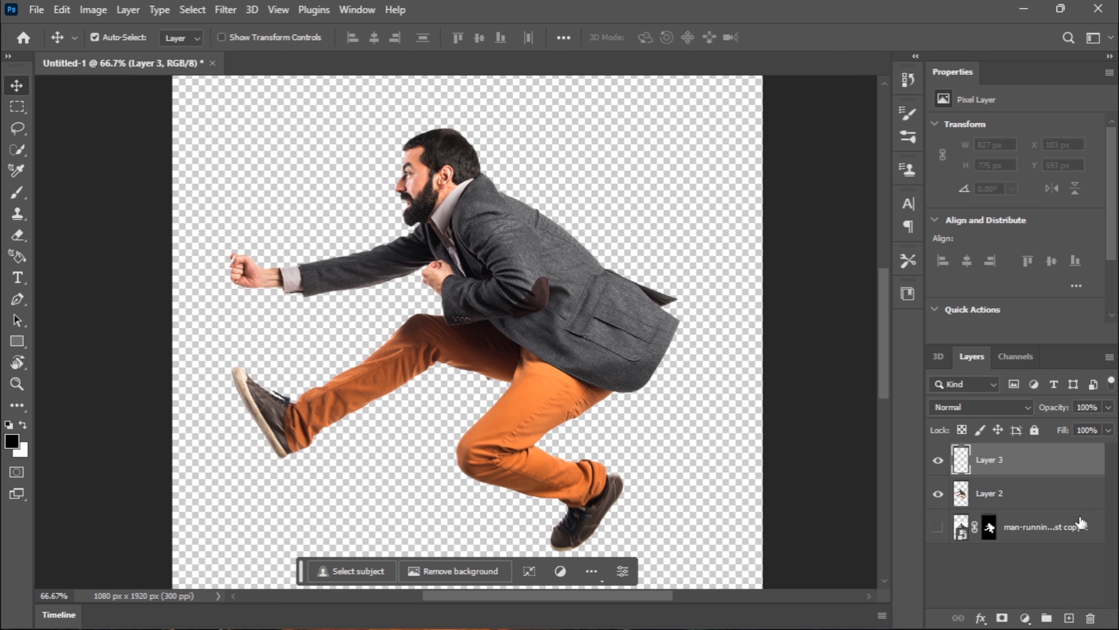
left_click(1091, 618)
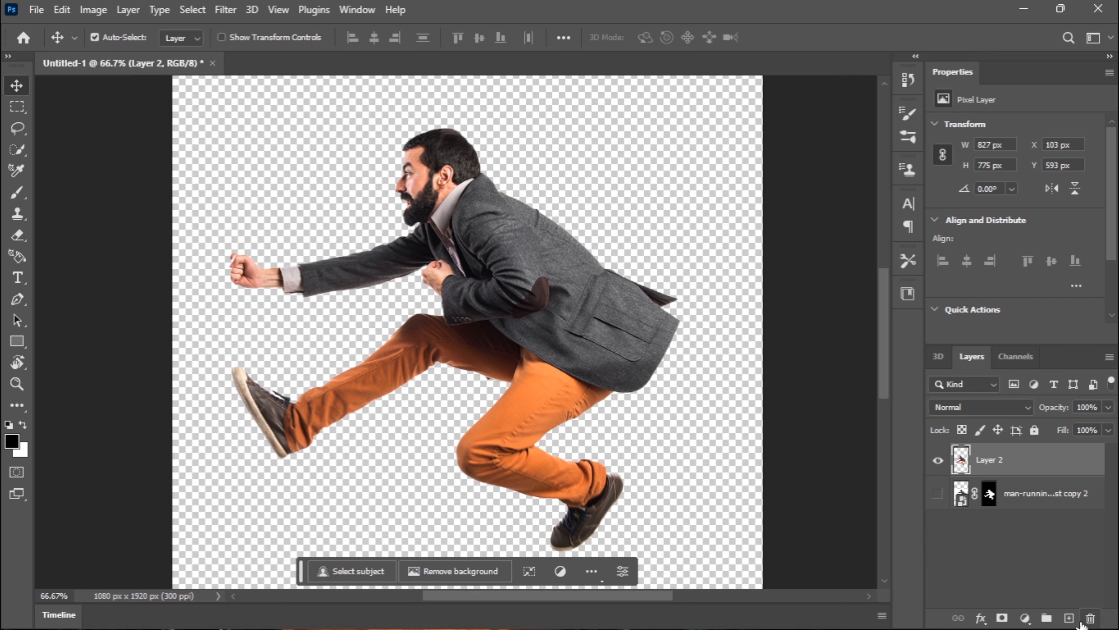
left_click(1025, 618)
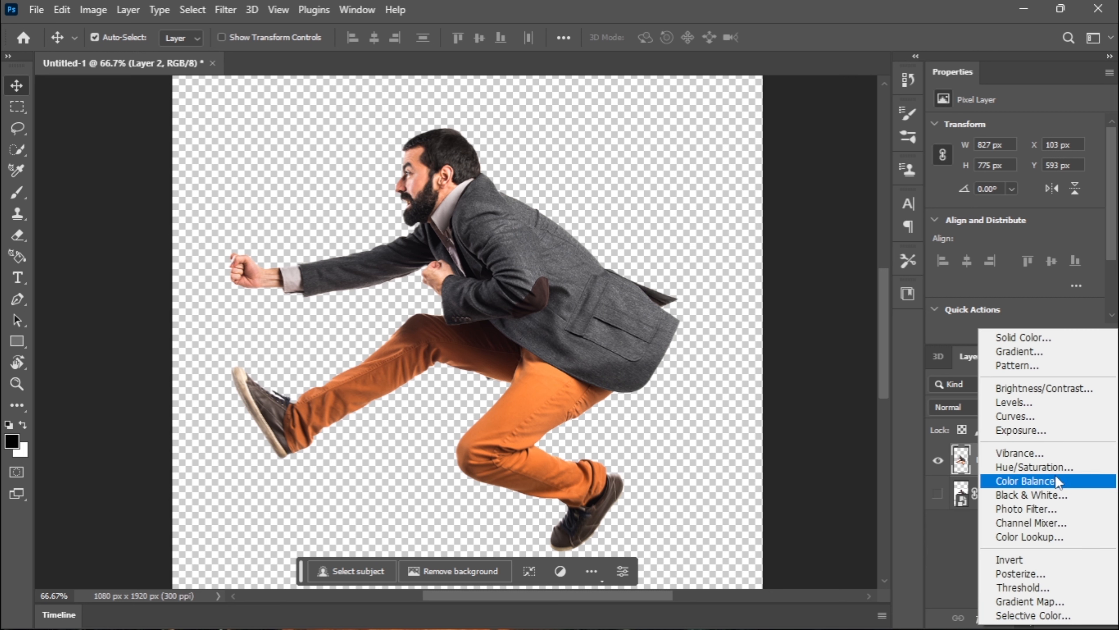
left_click(1036, 336)
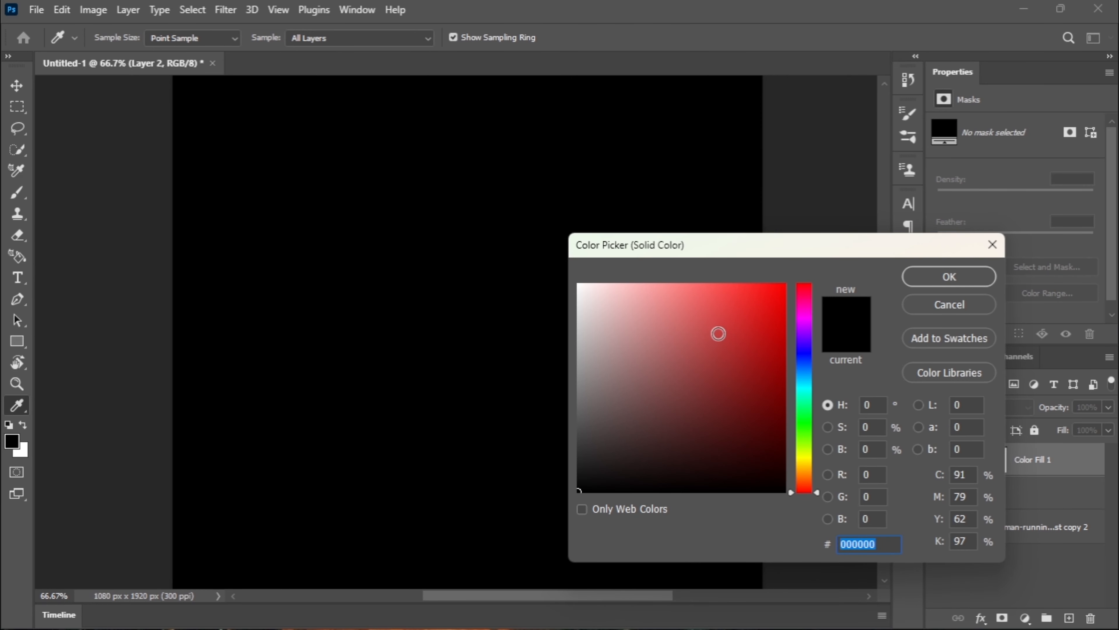
left_click_drag(735, 325, 755, 307)
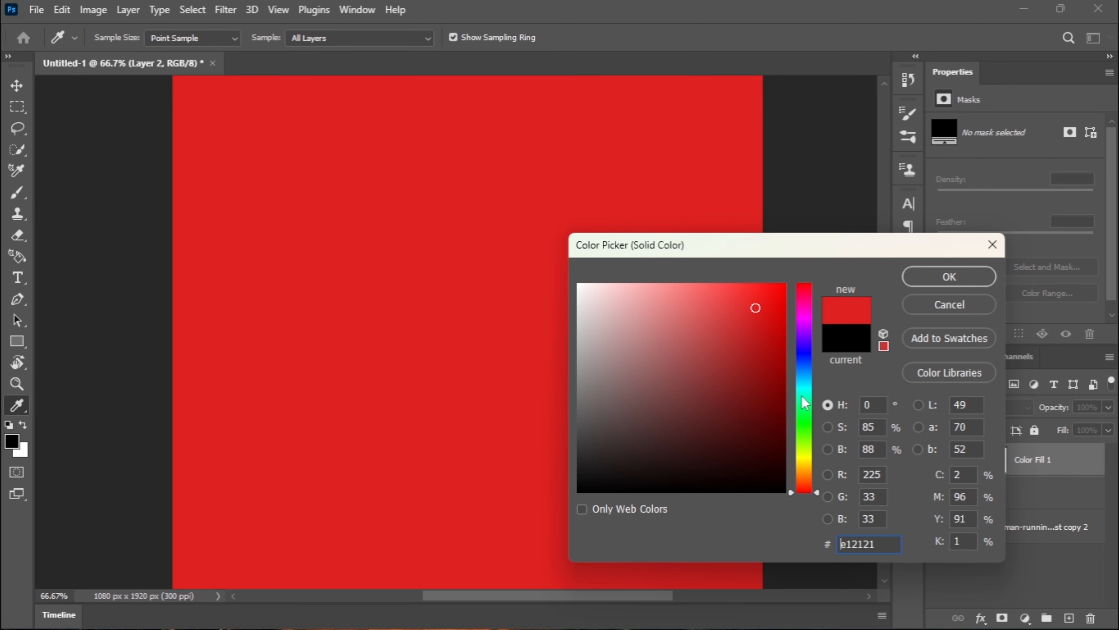
left_click_drag(781, 314, 777, 299)
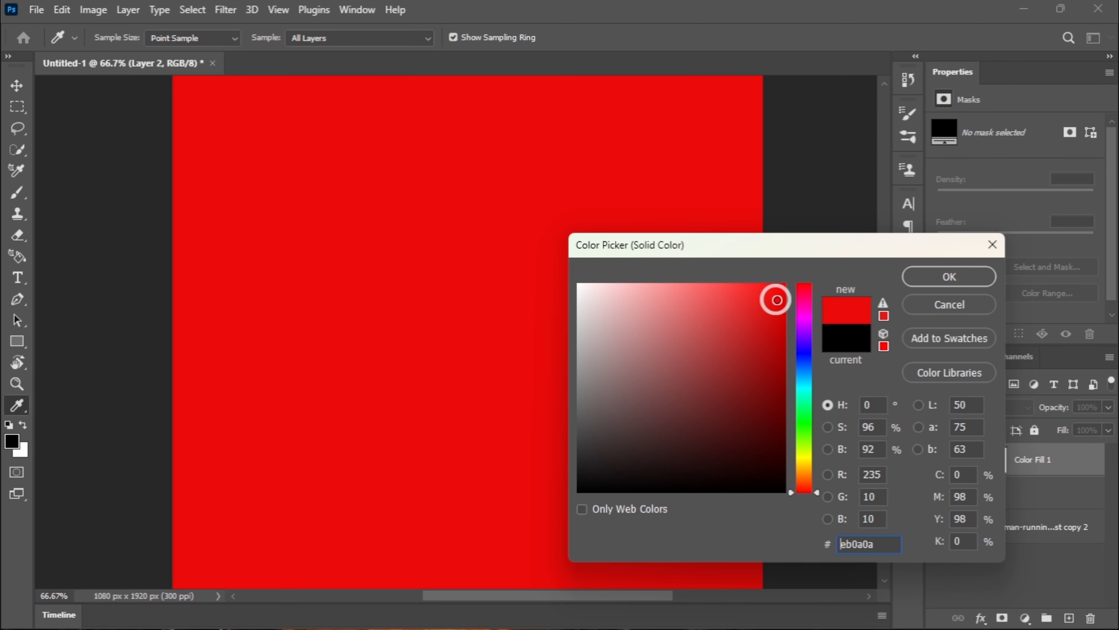
left_click(971, 282)
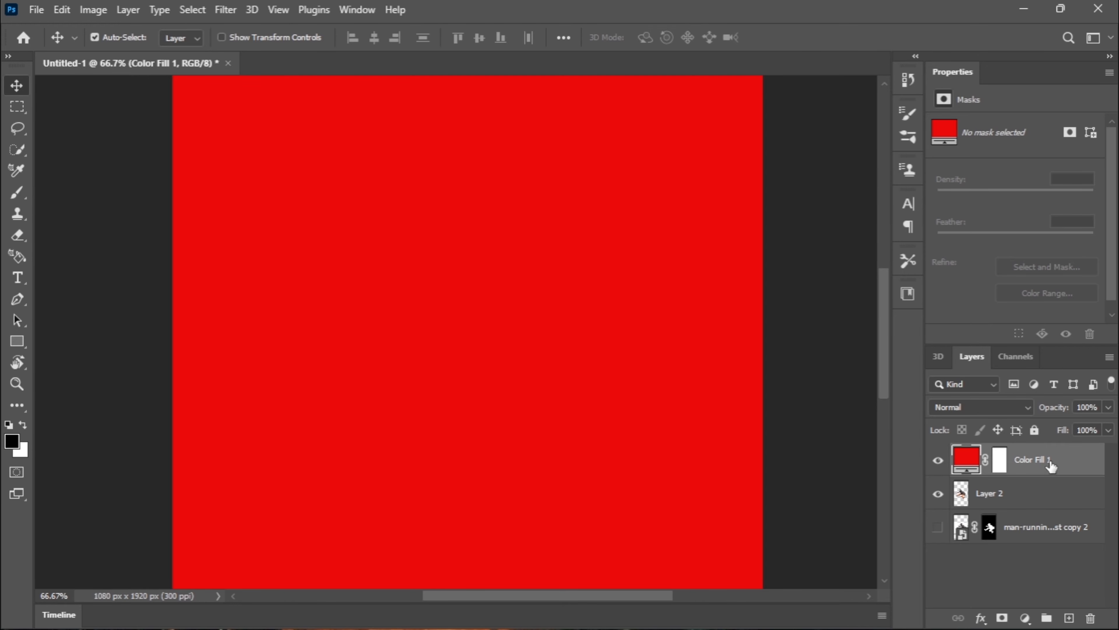
- Clip the red Color Fill 1 layer to Layer 2 with a clipping mask, and hide the fill layer with Layer 2 selected
right_click(1051, 463)
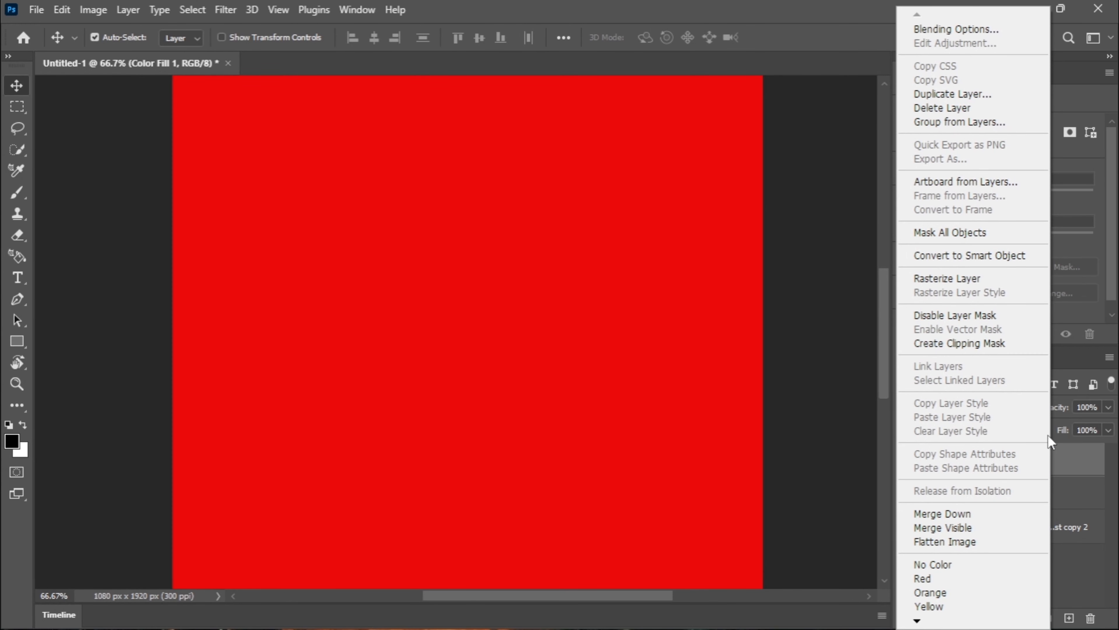
left_click(969, 343)
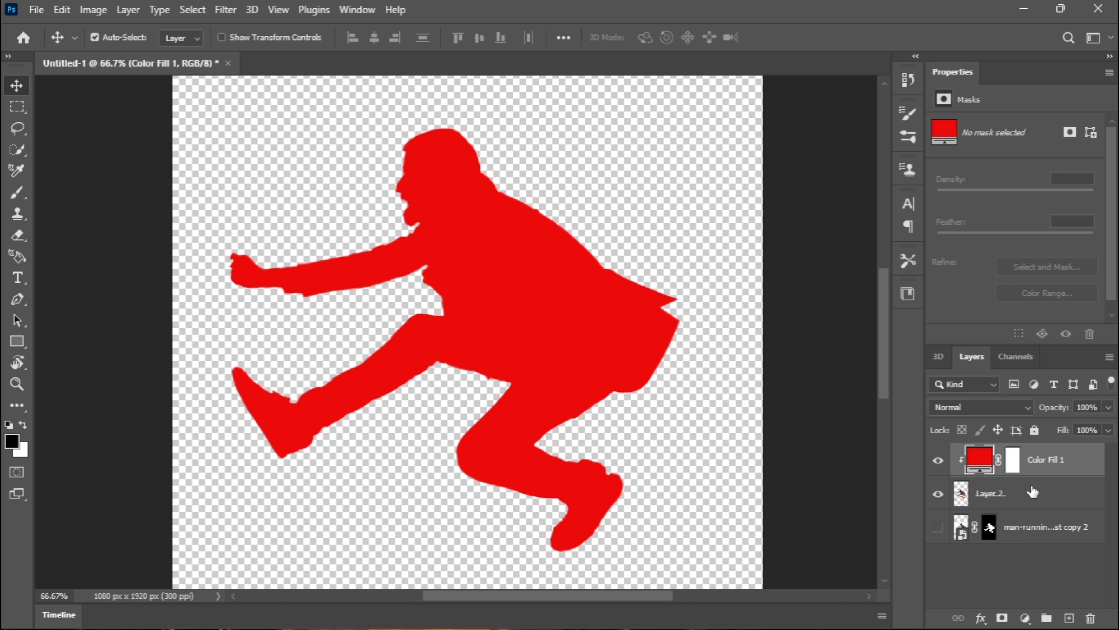
left_click(1020, 503)
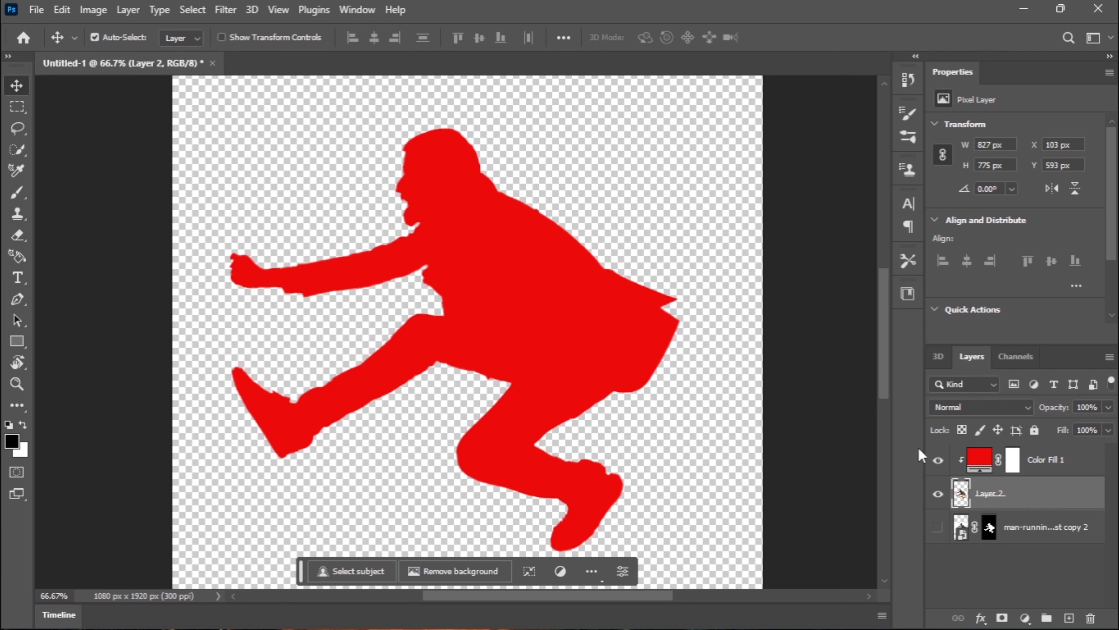
left_click(938, 460)
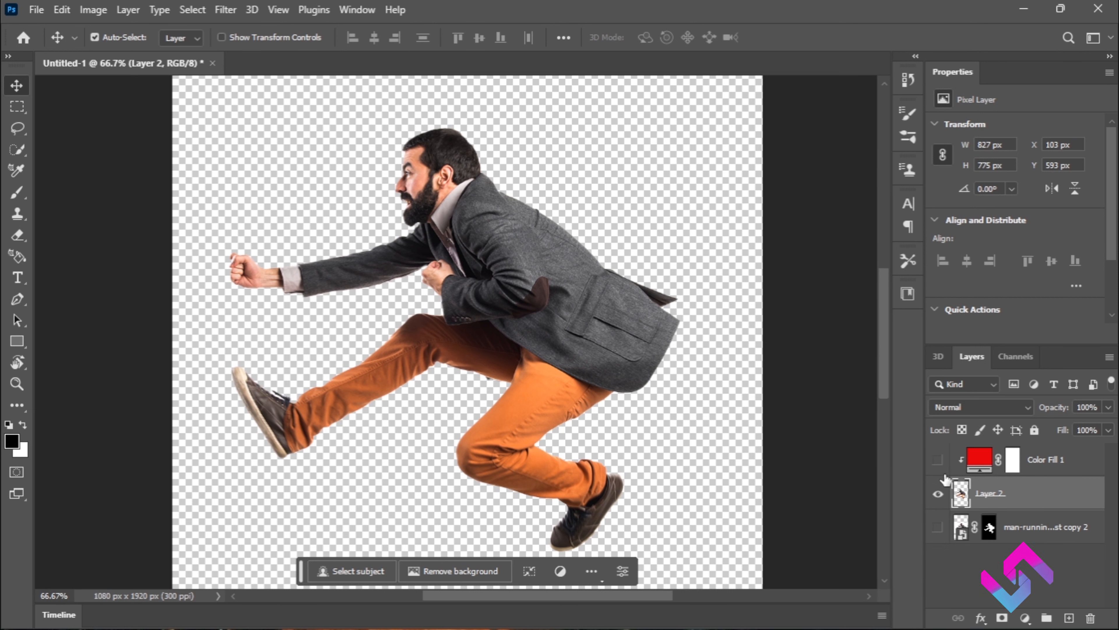
left_click(962, 462, "alt")
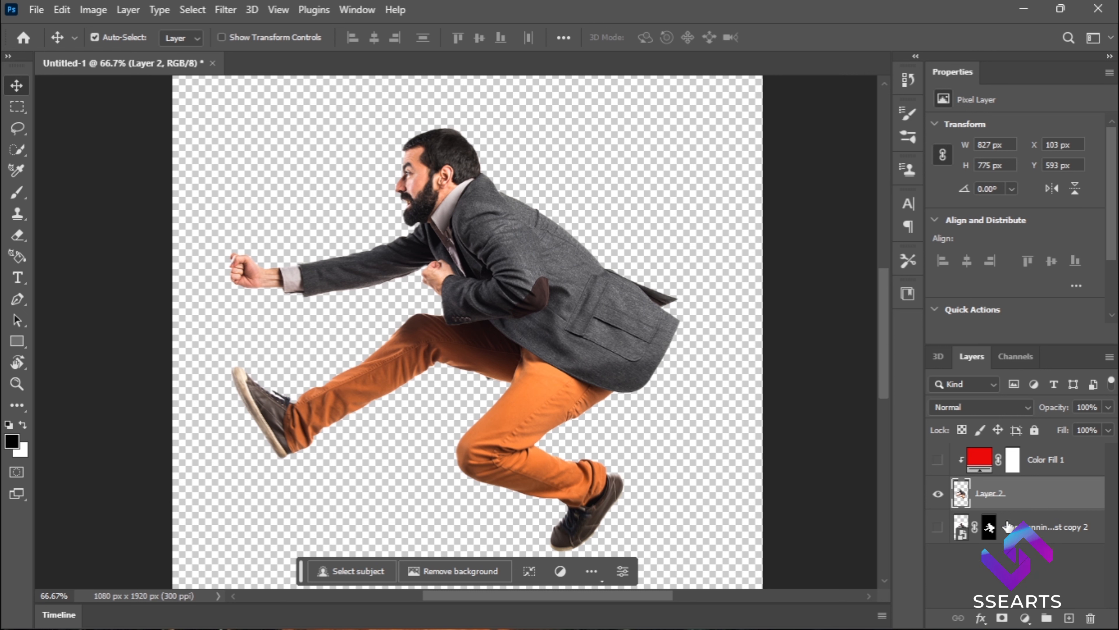
- Add a black #000000 Solid Color fill layer directly above Layer 2, clipped to it
mouse_move(1064, 628)
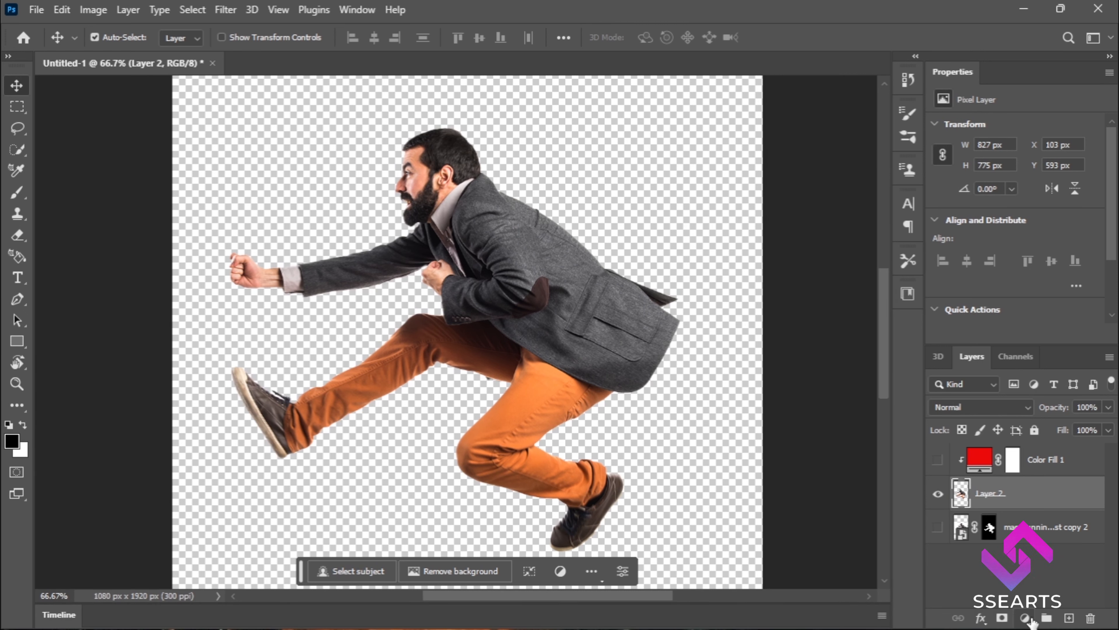
left_click(1025, 618)
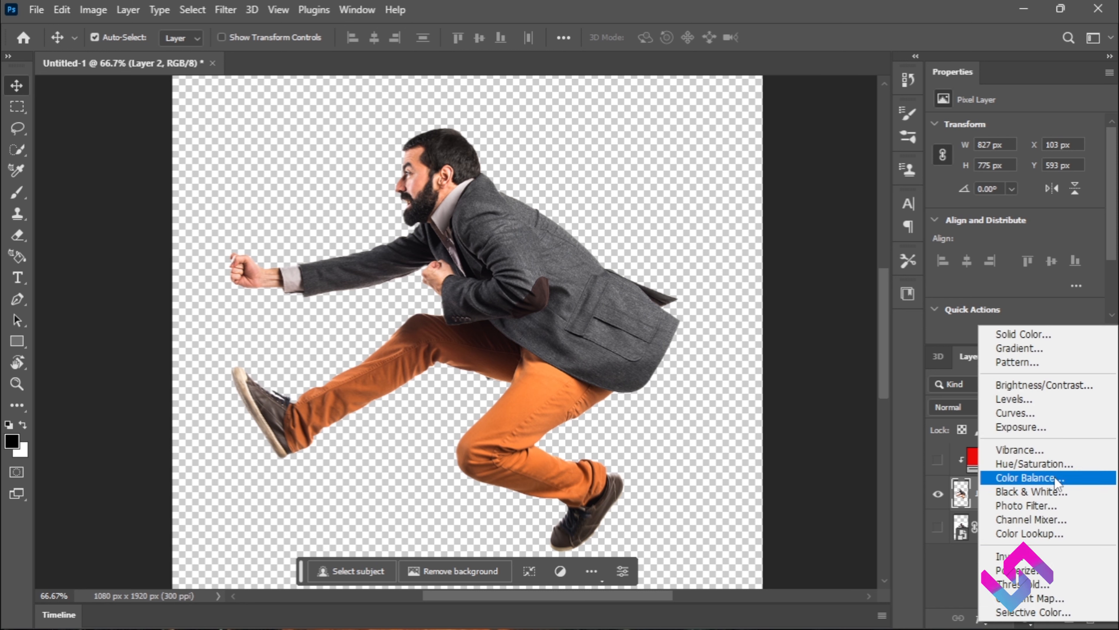
left_click(1028, 335)
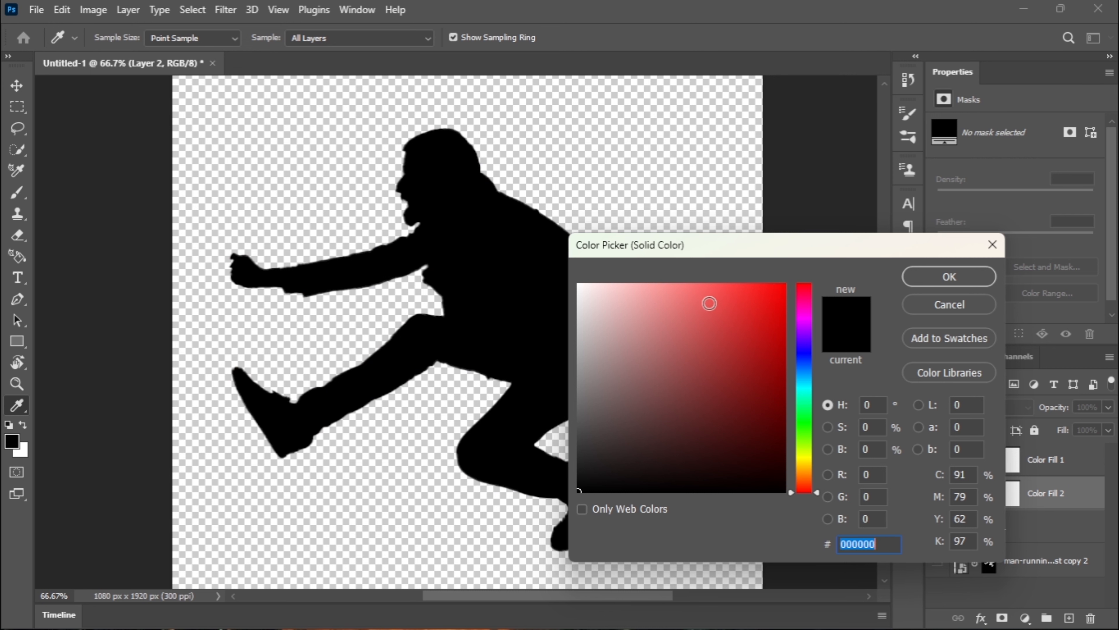
left_click(930, 277)
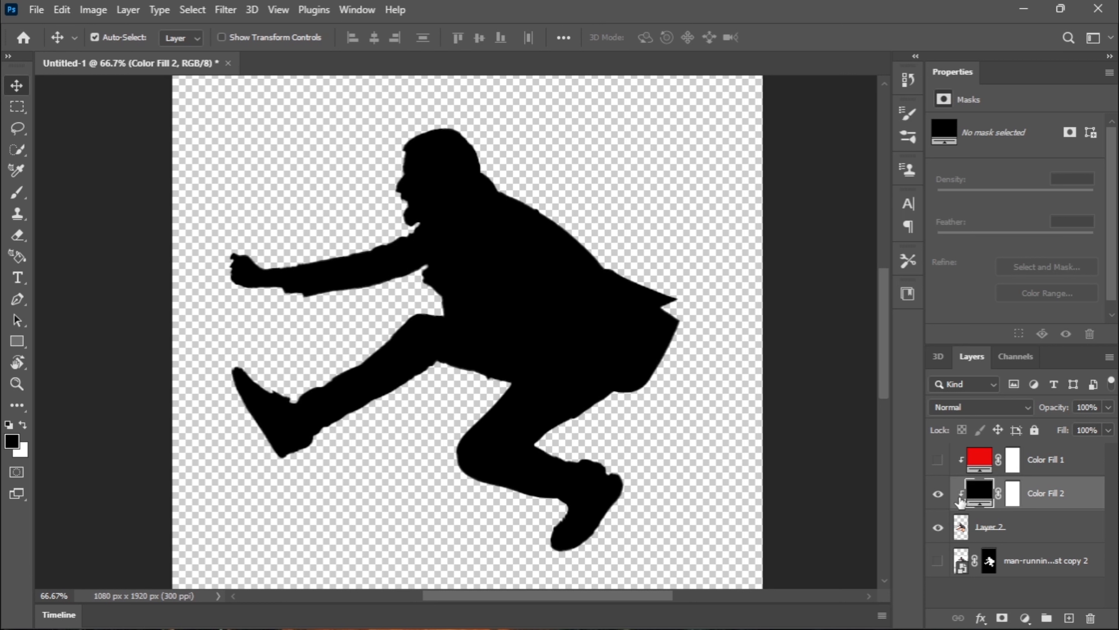
- Release the clipping mask on Color Fill 2, compare the canvas with that layer hidden and shown, and clip it to Layer 2 again
right_click(1077, 494)
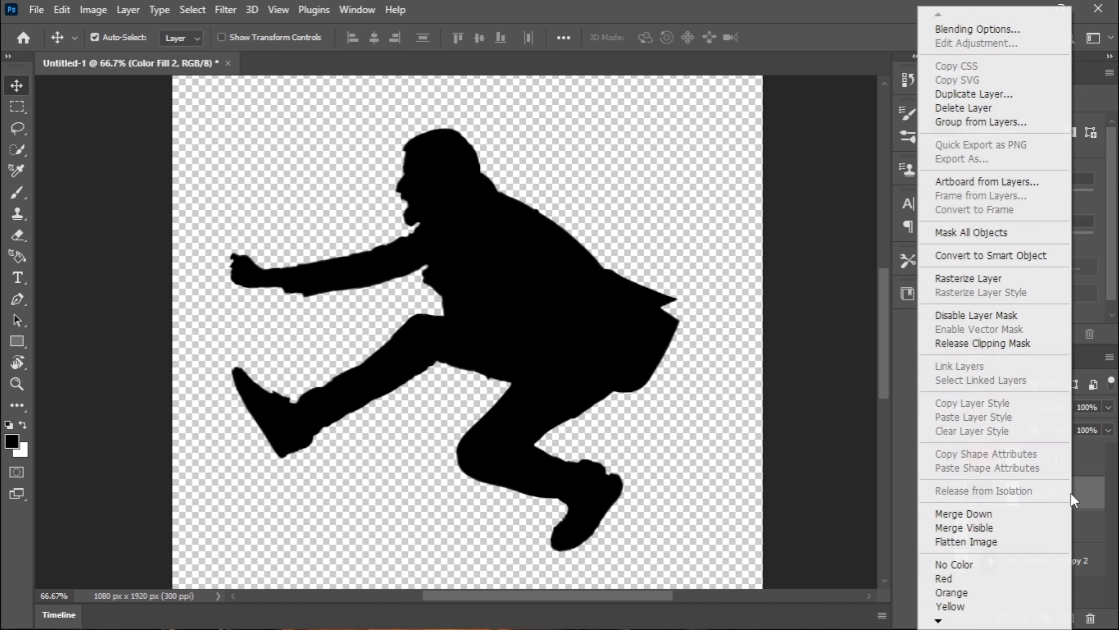
left_click(989, 344)
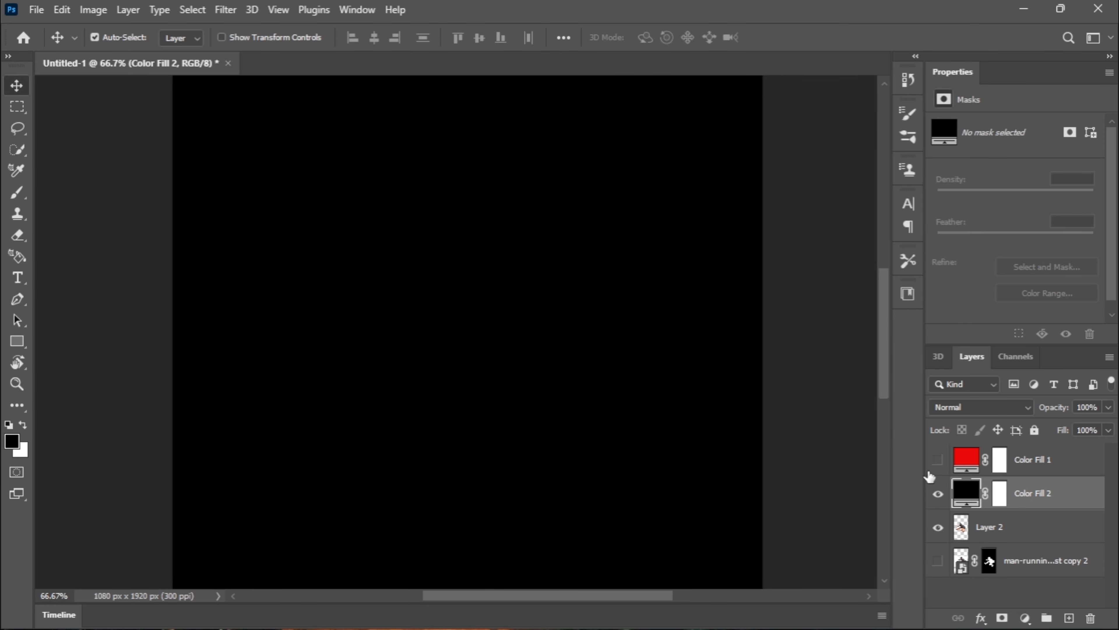
left_click(938, 496)
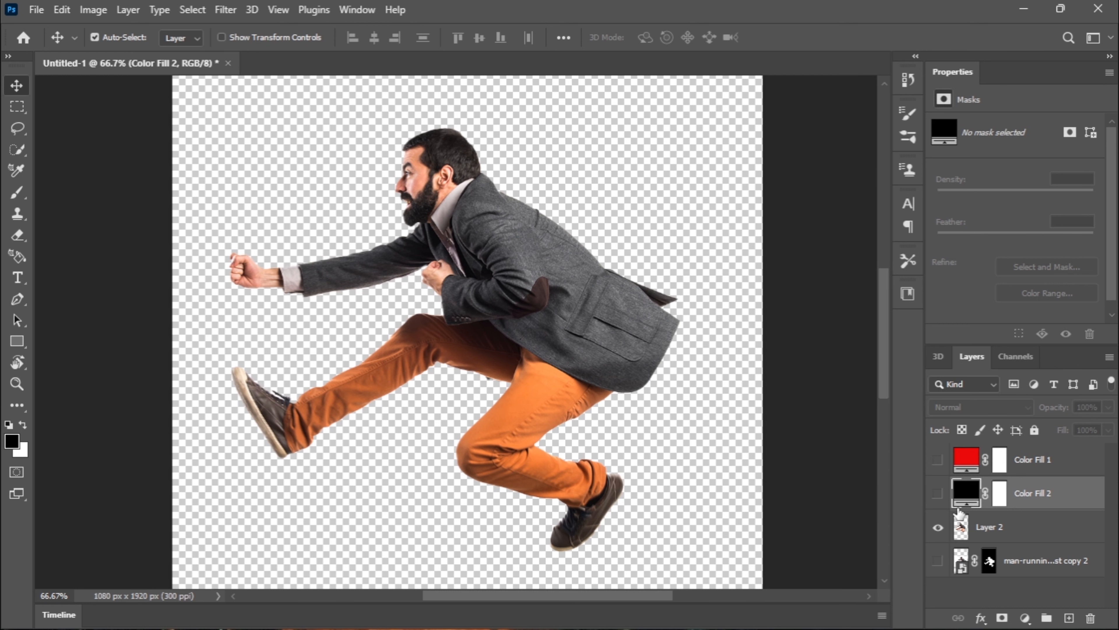
left_click(938, 493)
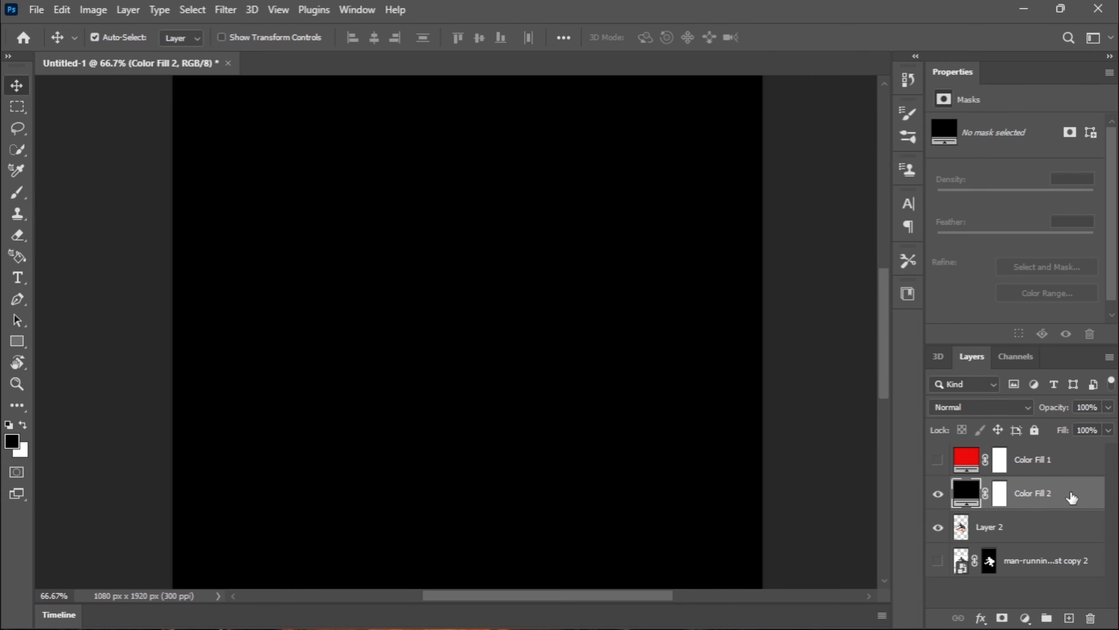
right_click(1071, 496)
left_click(994, 342)
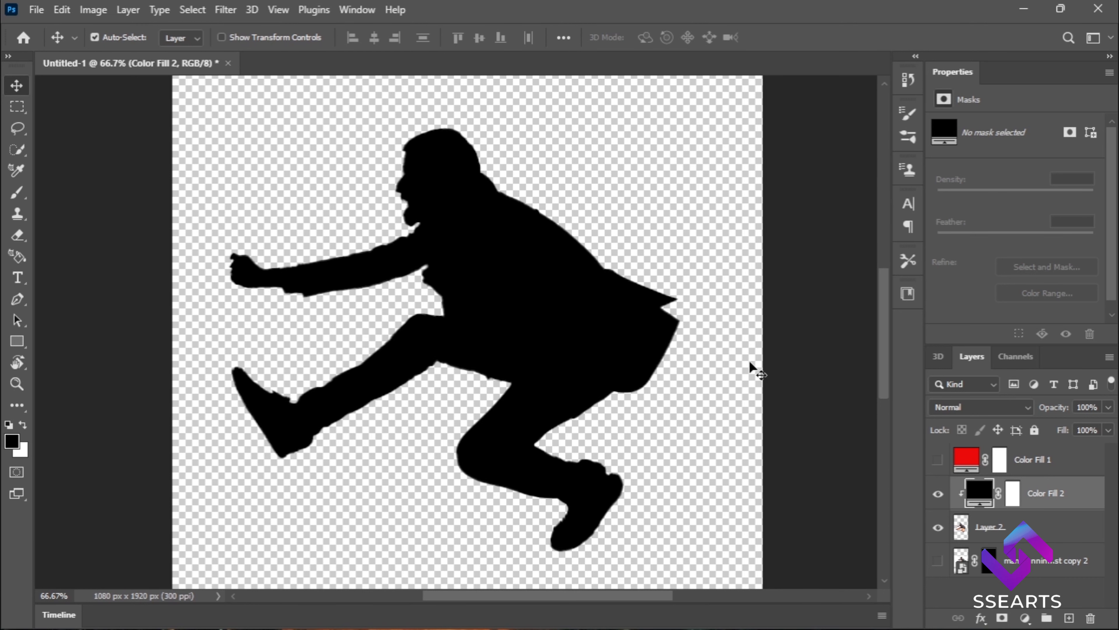
- Show the red Color Fill 1 layer and delete it
left_click(938, 460)
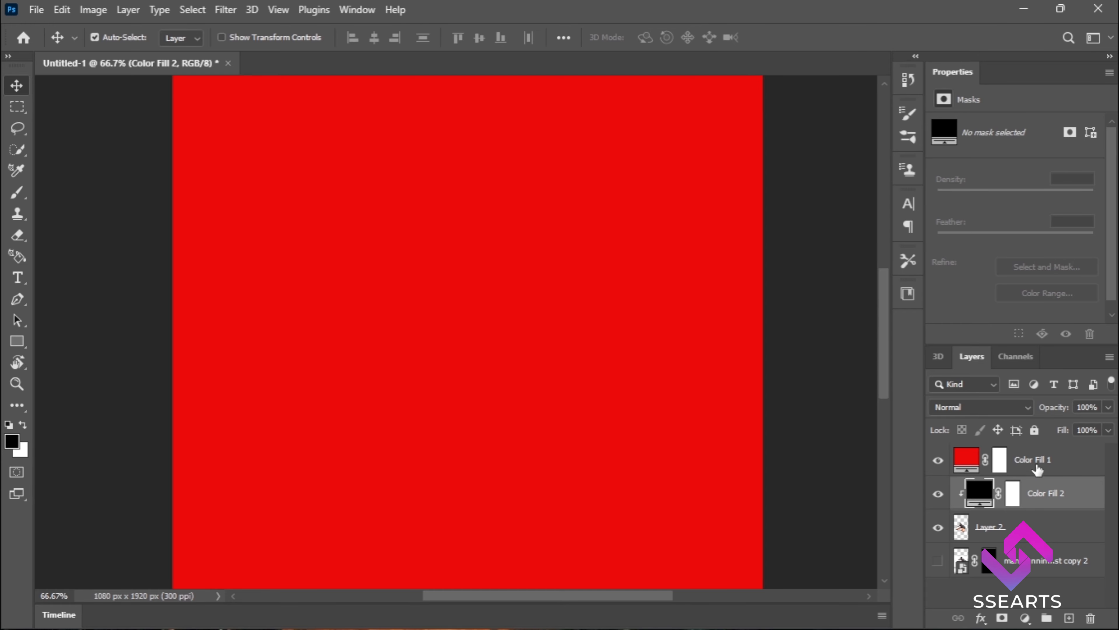
left_click_drag(987, 472, 1090, 619)
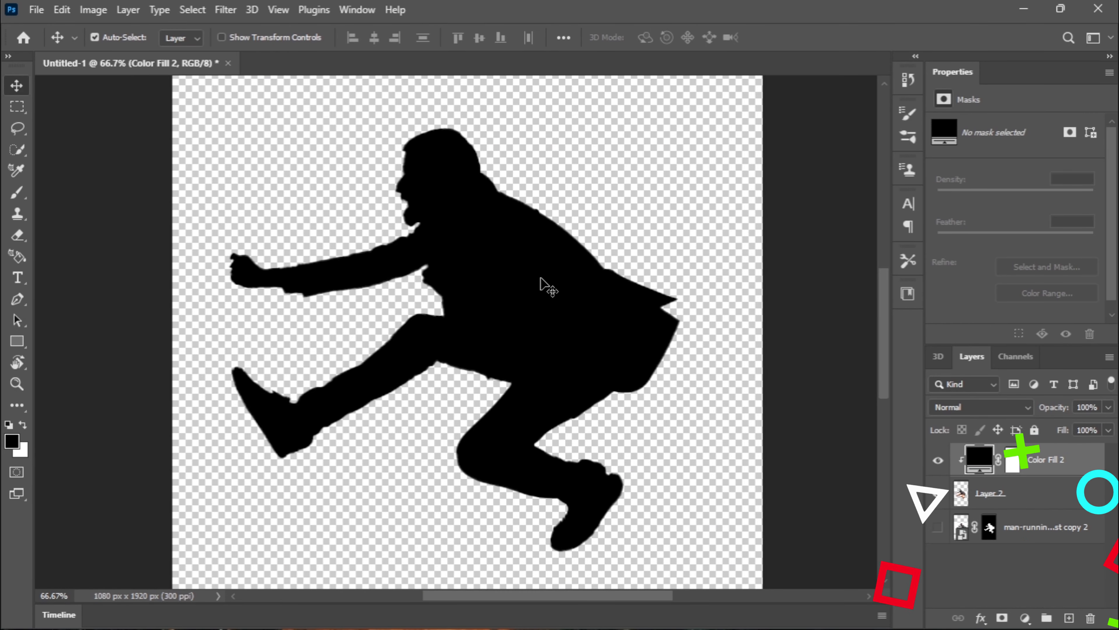
- Move the man-running-fast smart object to about X 0 px, Y 602 px, comparing it with the Background hidden and shown
left_click_drag(523, 263, 545, 264)
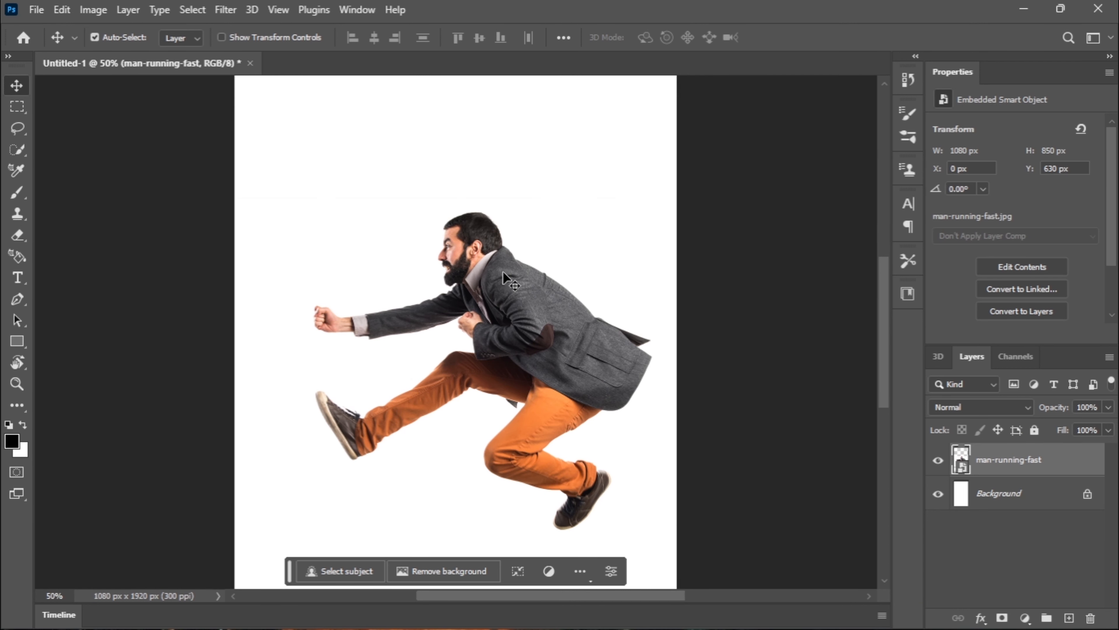
left_click_drag(503, 271, 552, 312)
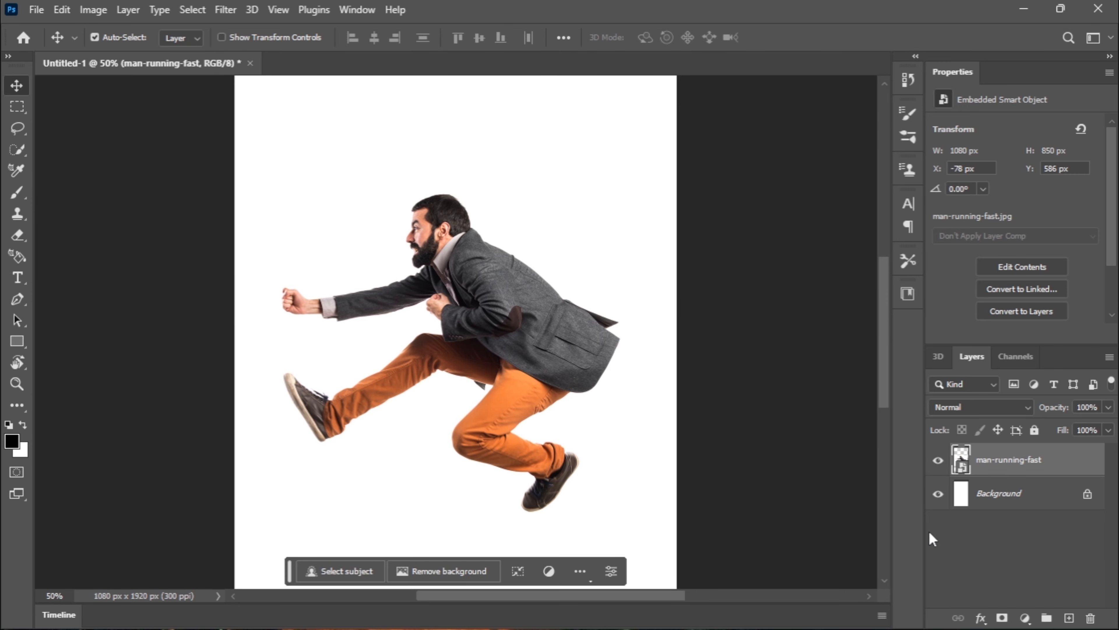
left_click(938, 493)
left_click(938, 494)
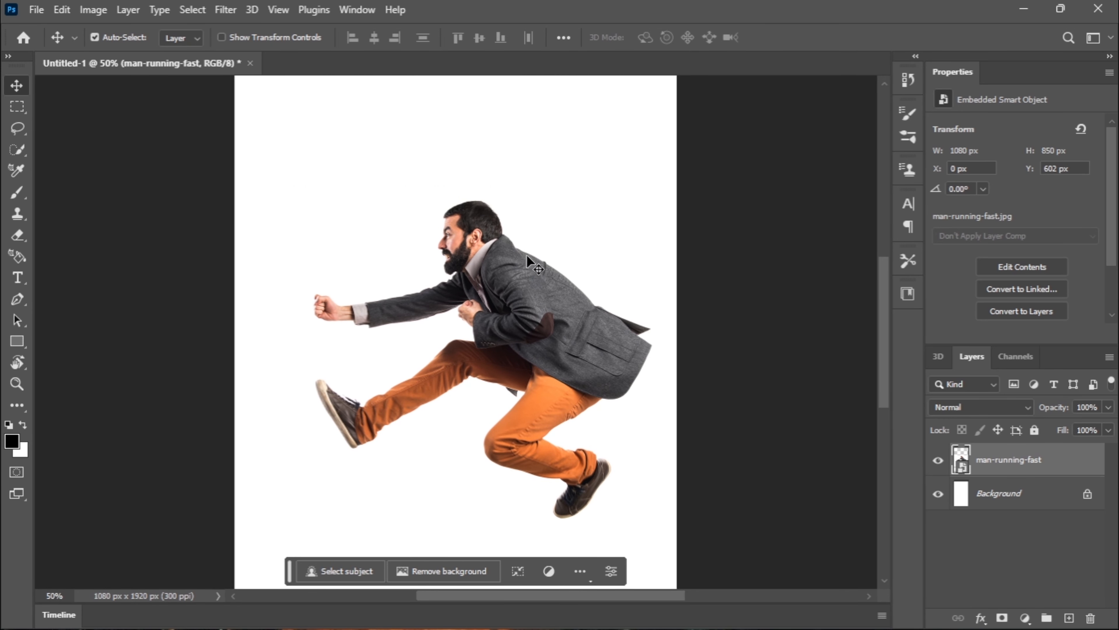
- Select the running man with Select Subject and turn the selection into a layer mask on man-running-fast
key("w")
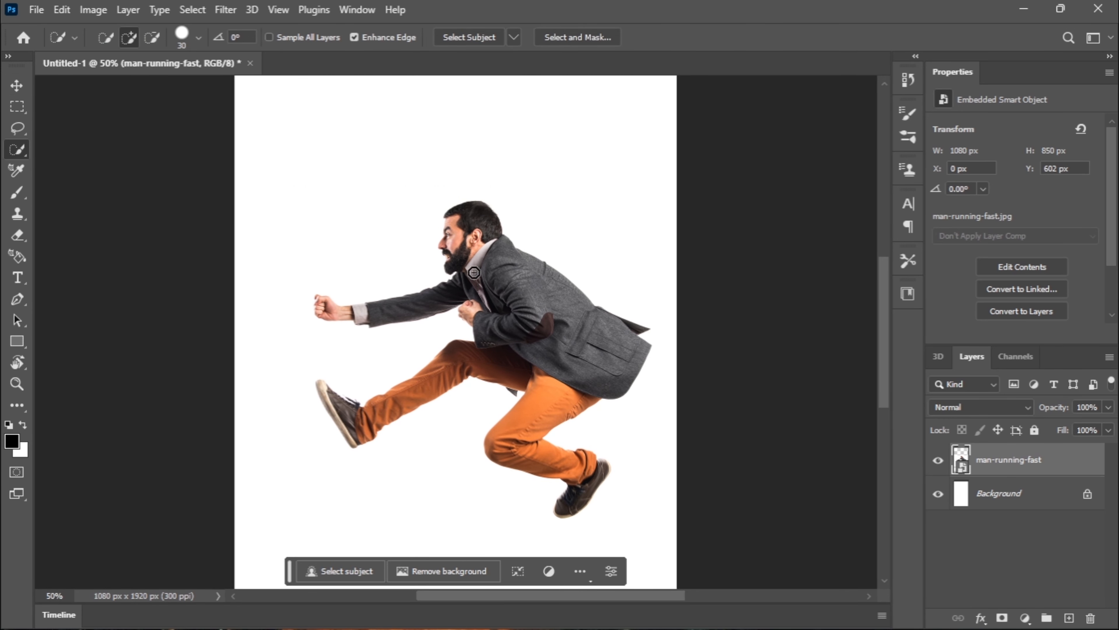
left_click(470, 37)
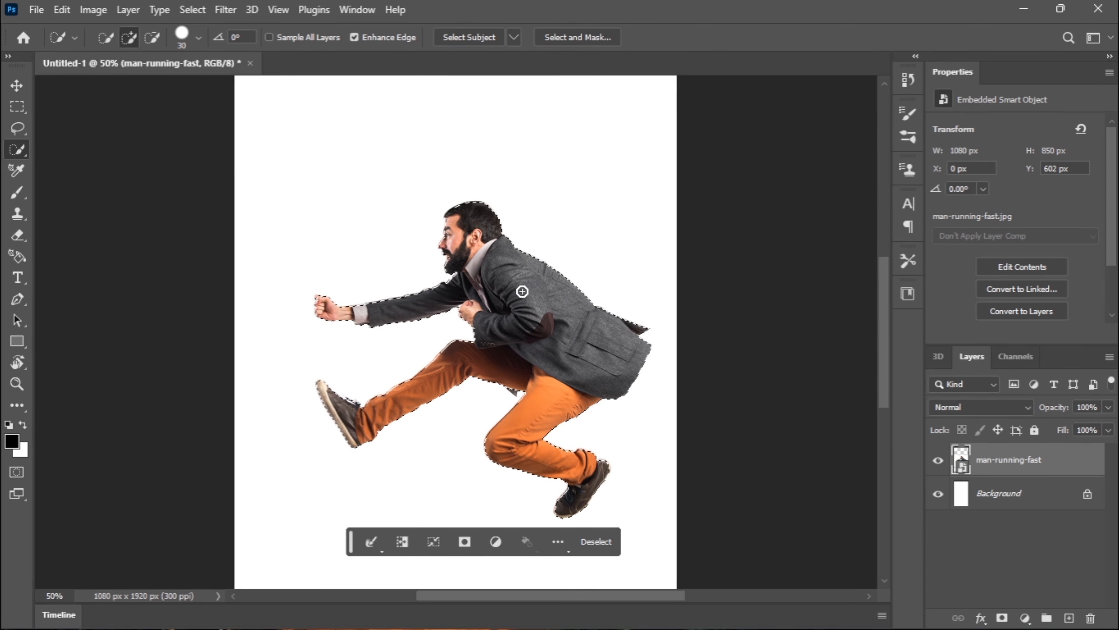
left_click(1003, 617)
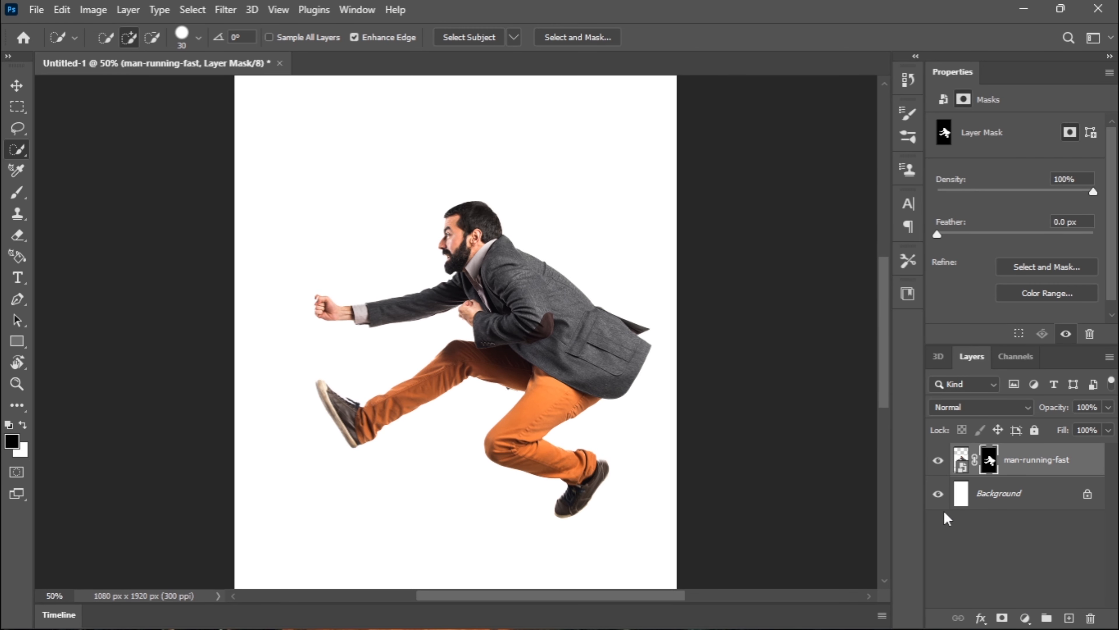
- Hide the Background layer and move the masked man to about X -36 px, Y 586 px
left_click(938, 494)
key("v")
left_click_drag(552, 334, 537, 328)
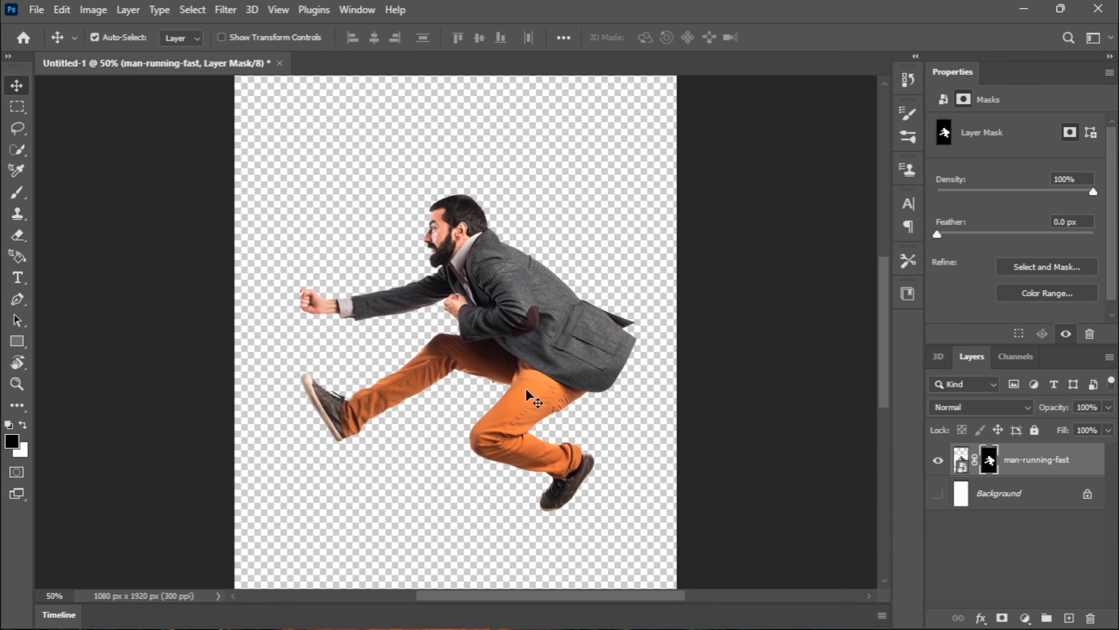
left_click(740, 432)
- Add a black Solid Color fill layer and place it directly below man-running-fast, discarding the extra empty layer
left_click(1069, 618)
left_click(1091, 618)
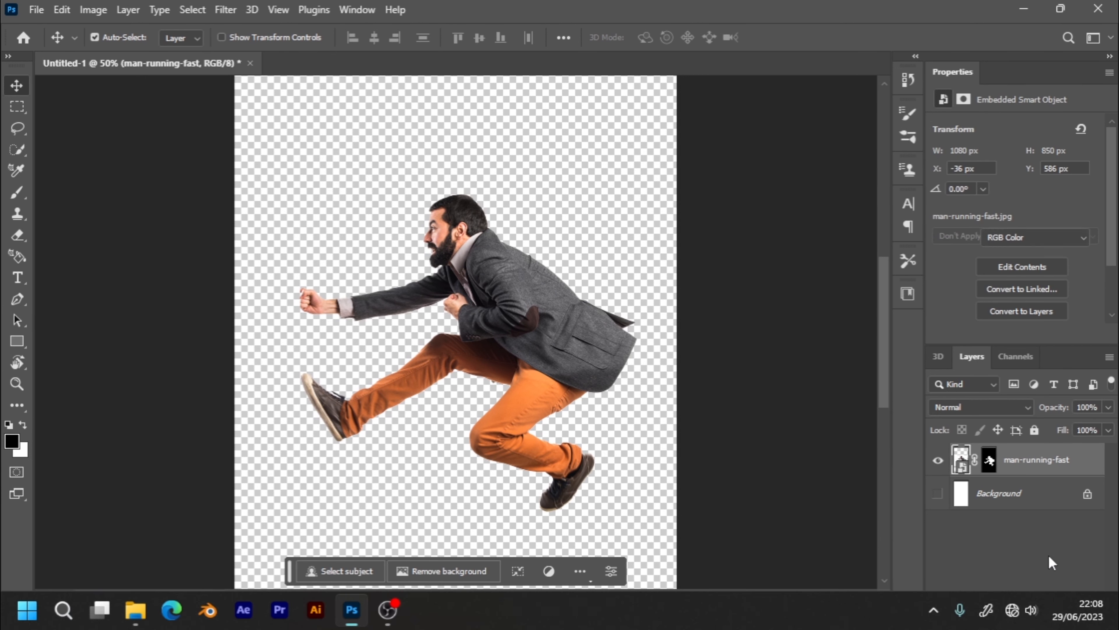
left_click(1025, 617)
left_click(1014, 331)
left_click(949, 275)
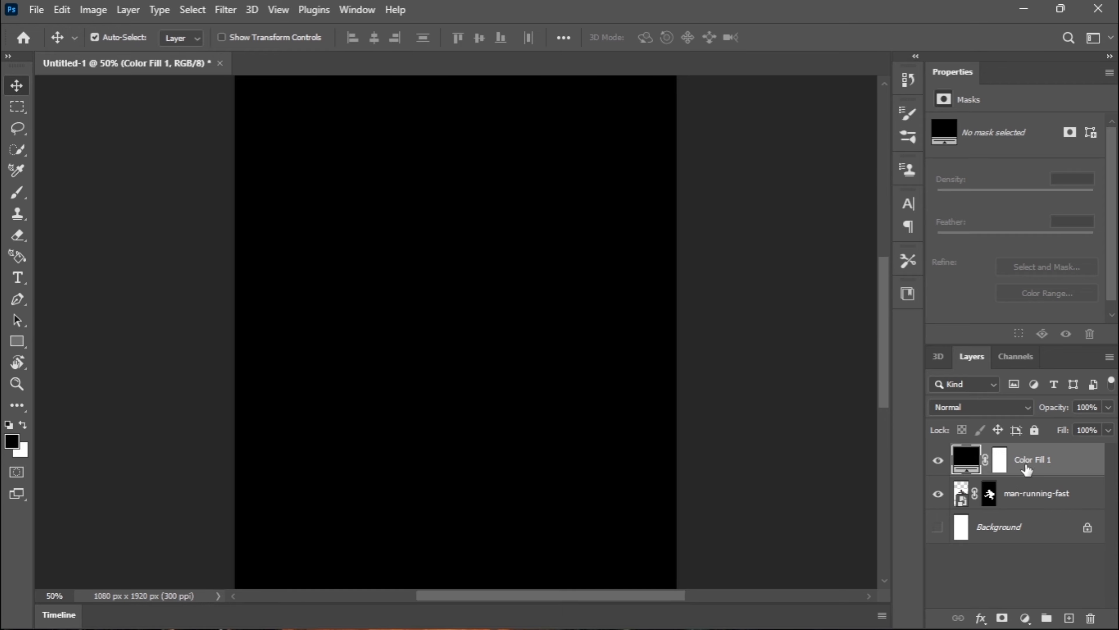
left_click_drag(1027, 469, 1017, 510)
- Paint black on the man-running-fast layer mask with a 6 px brush to hide the white fringe beside the clenched fist
scroll(630, 348, "up", 3)
left_click_drag(630, 345, 547, 388)
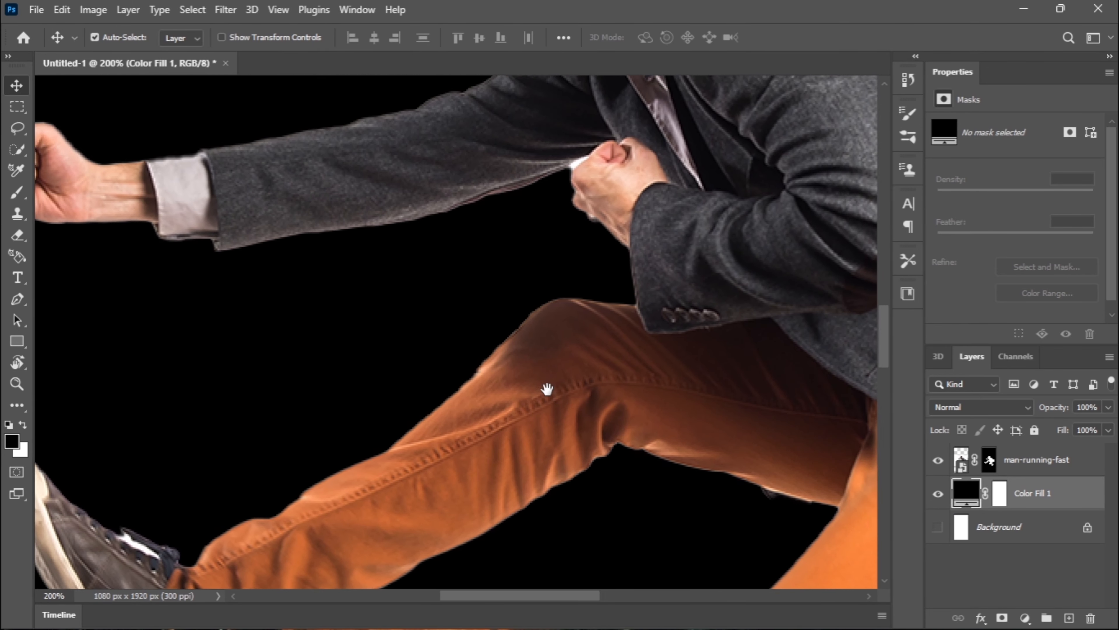
scroll(551, 170, "up", 1)
left_click_drag(551, 169, 462, 322)
left_click(1004, 460)
left_click(986, 462)
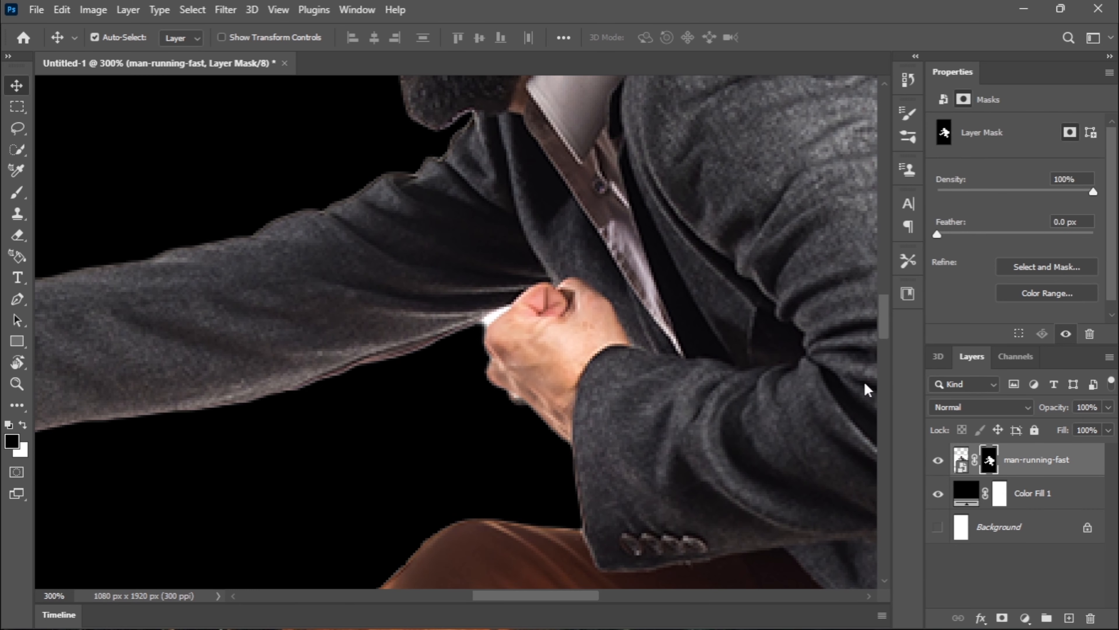
left_click(16, 192)
right_click(498, 311)
left_click_drag(594, 344, 590, 344)
left_click_drag(492, 312, 487, 319)
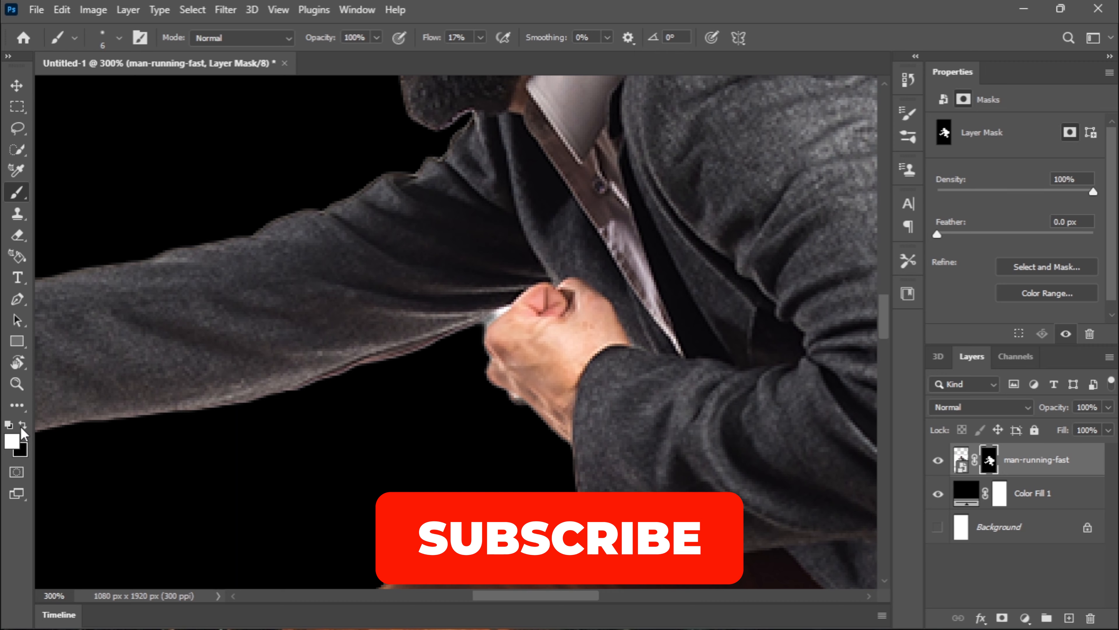
left_click_drag(500, 312, 480, 324)
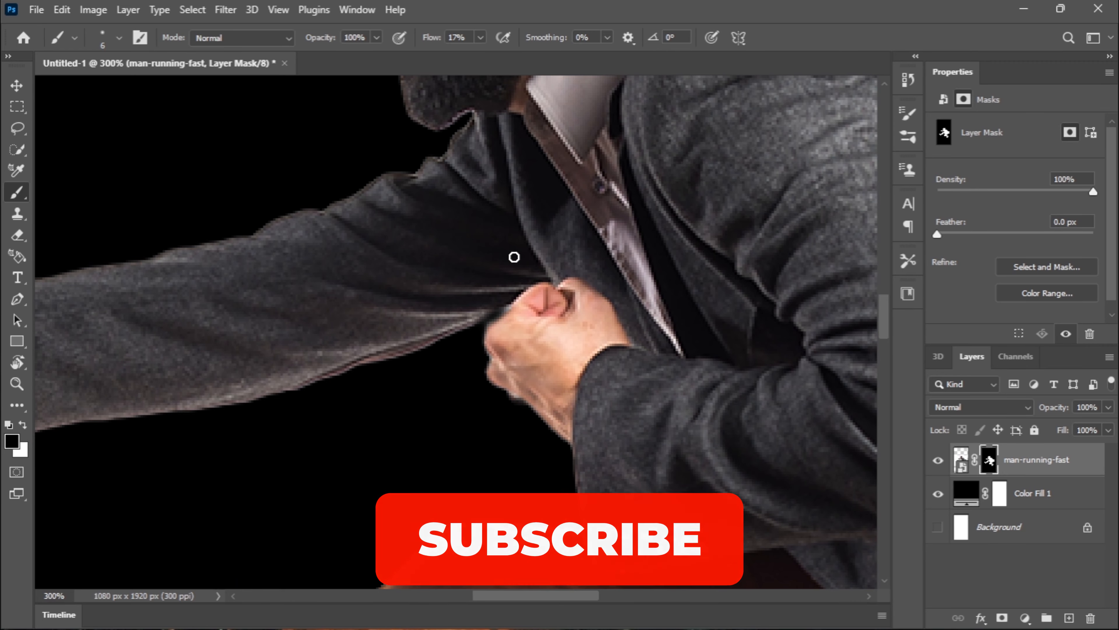
- Hide the black Color Fill 1 layer and show the white Background again, switching back to the Move tool
scroll(512, 257, "down", 4)
left_click_drag(565, 380, 546, 297)
left_click(939, 493)
left_click(1038, 497)
left_click(938, 528)
left_click(23, 85)
scroll(485, 251, "down", 2)
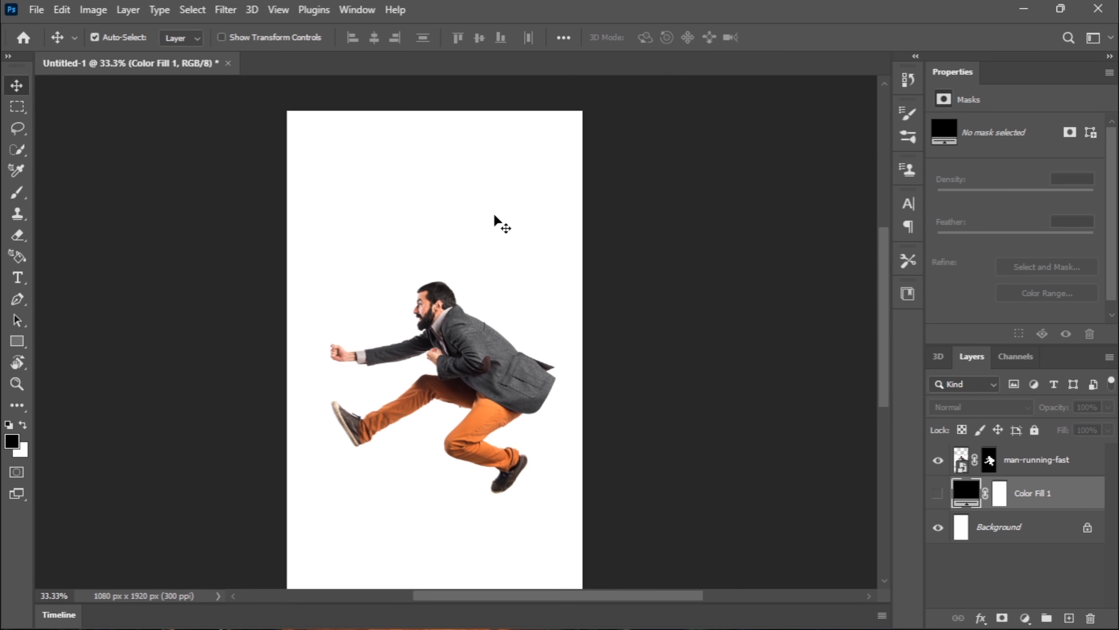
- Duplicate the masked man-running-fast layer, and undo the second extra duplicate
left_click(1045, 461)
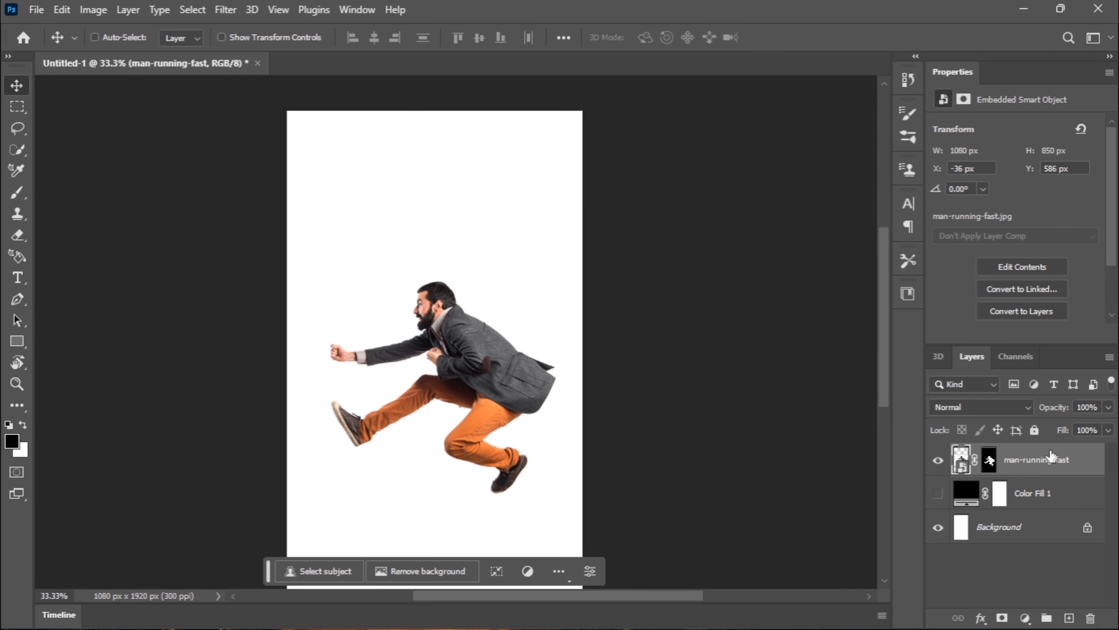
key("ctrl+j")
right_click(1040, 493)
left_click(930, 47)
left_click(702, 167)
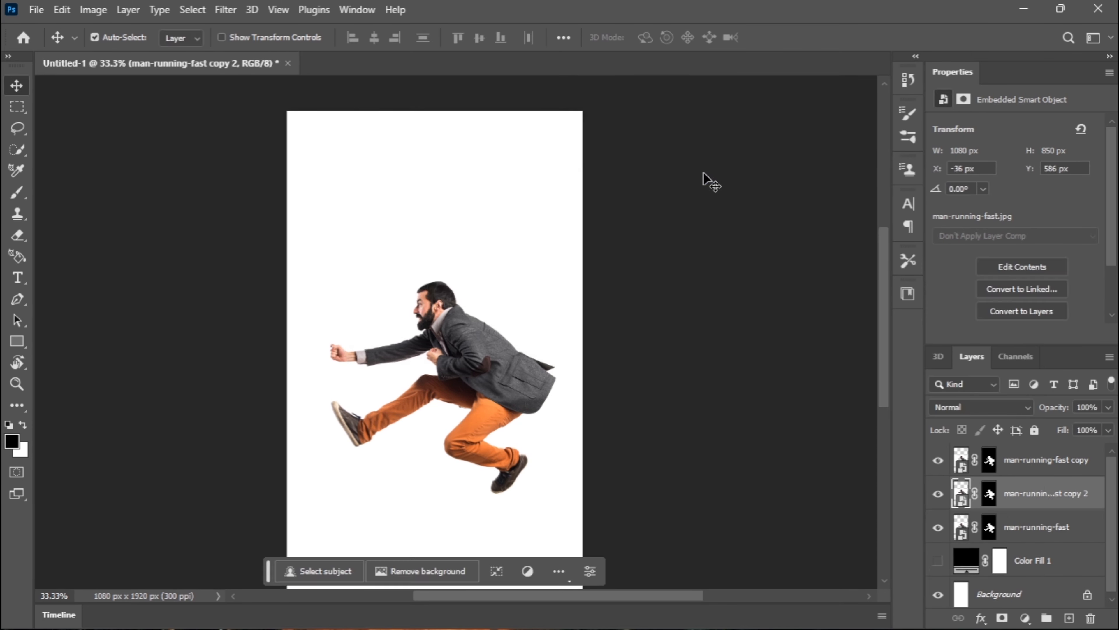
key("ctrl+z")
- Move man-running-fast copy to about X -92 px, Y 487 px and invert its layer mask, with the Background hidden
left_click_drag(464, 346, 454, 251)
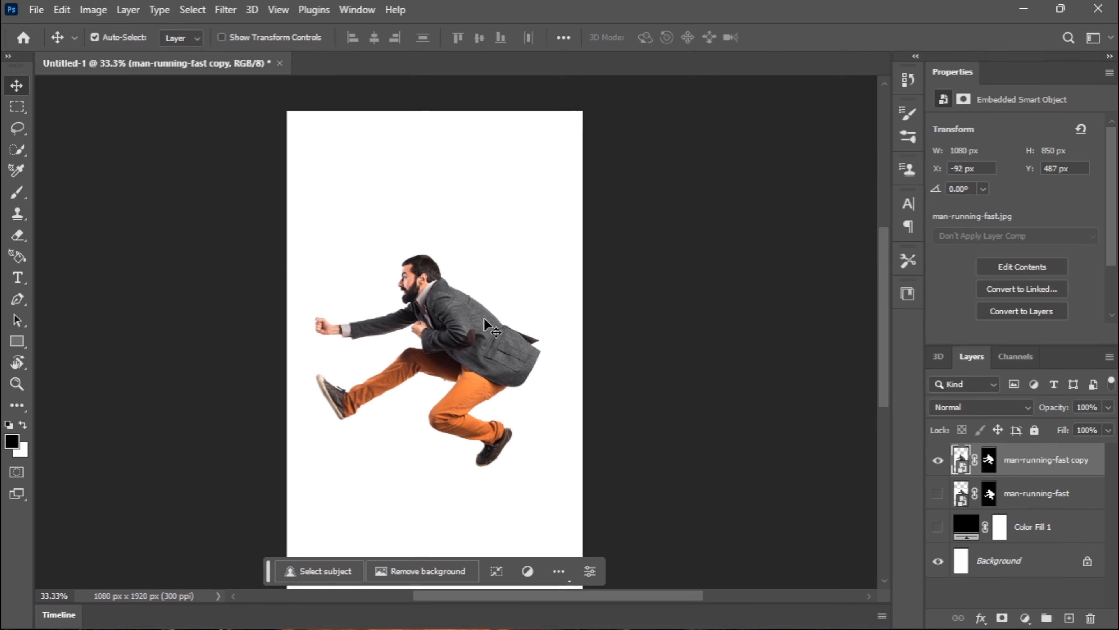
left_click(989, 459)
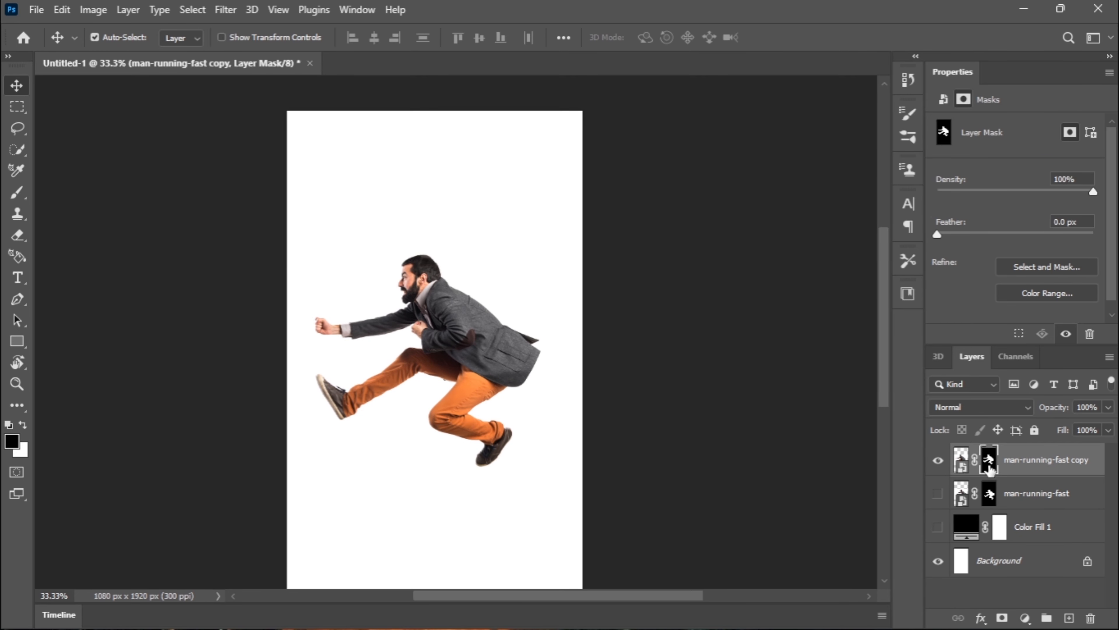
key("ctrl+i")
left_click(939, 560)
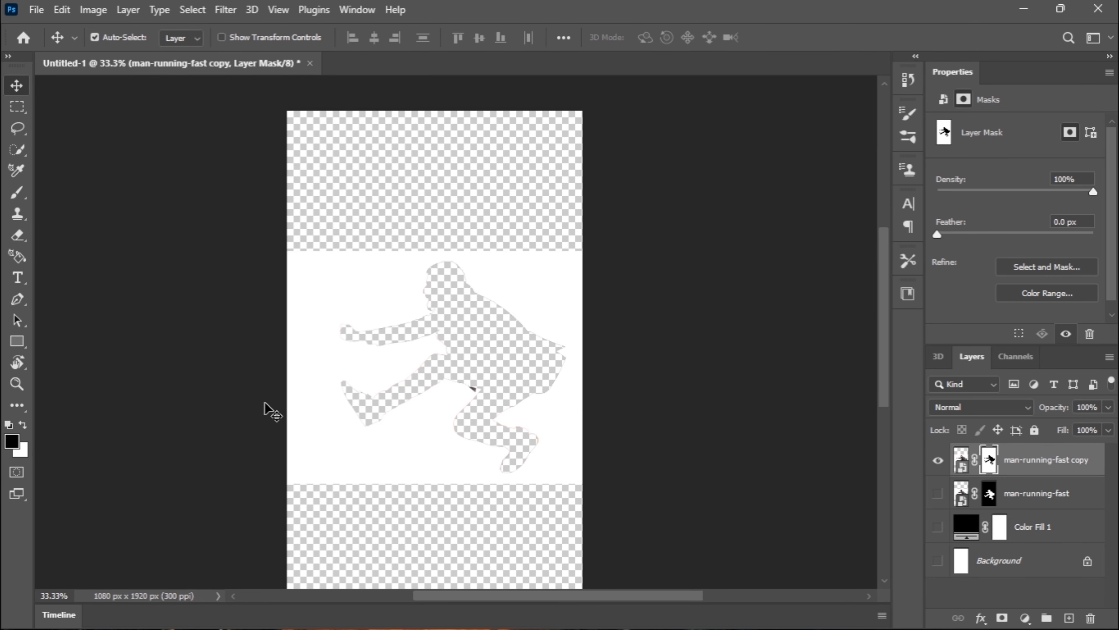
- Isolate man-running-fast and its inverted copy in turn to compare the masks, shifting the inverted copy slightly
left_click(938, 493, "alt")
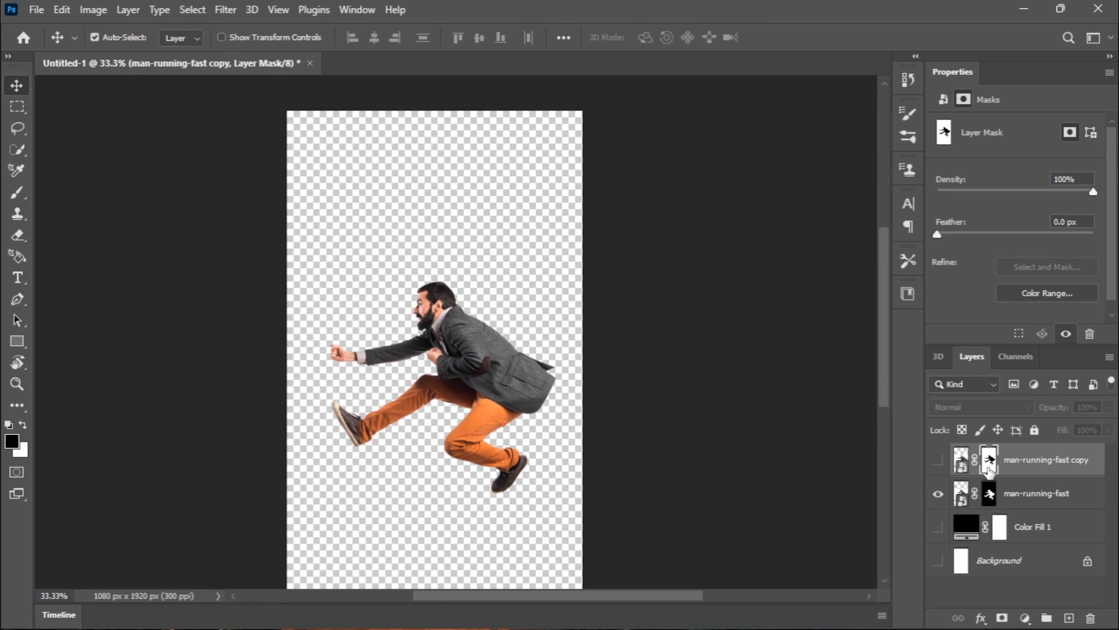
left_click(938, 460, "alt")
left_click_drag(544, 317, 567, 326)
left_click(938, 461, "alt")
- Duplicate the man-running-fast layer as man-running-fast copy 2 and hide the original
left_click(1027, 491)
key("ctrl+j")
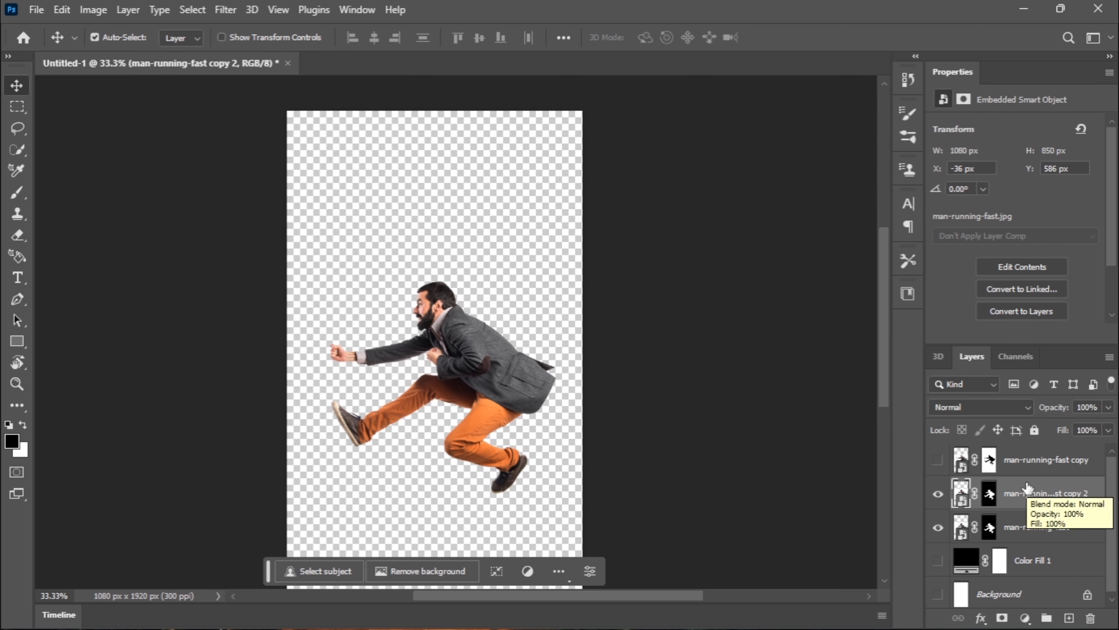
left_click(938, 531)
- Delete all layers except man-running-fast copy 2
key("ctrl+plus")
key("ctrl+plus")
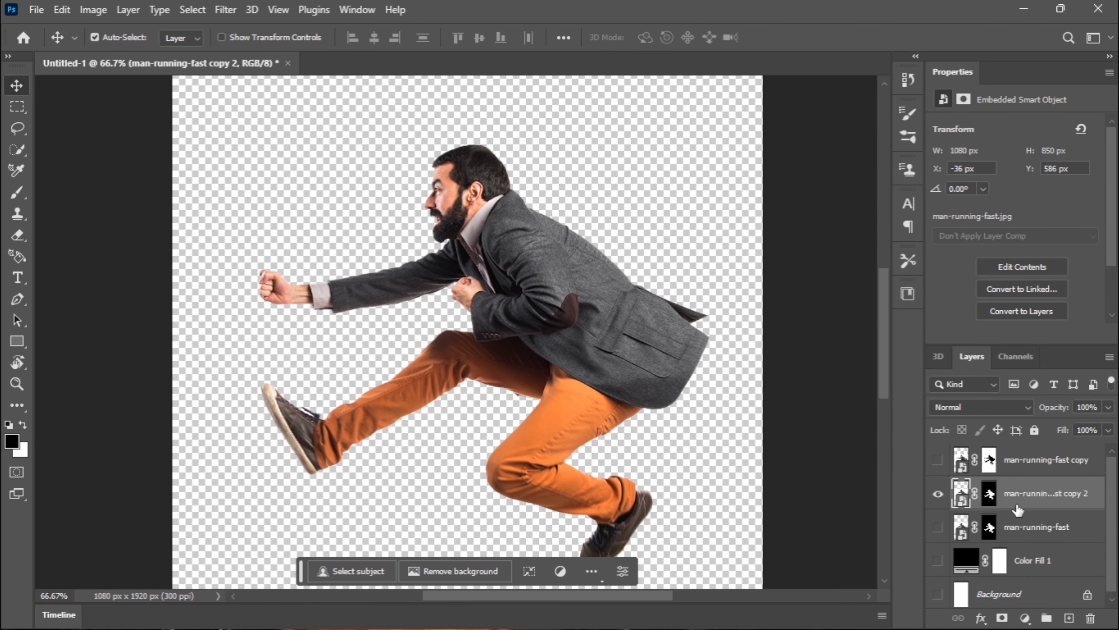
left_click(1045, 462)
key("Delete")
left_click(1009, 500)
key("Delete")
left_click(1020, 525)
key("Delete")
key("Delete")
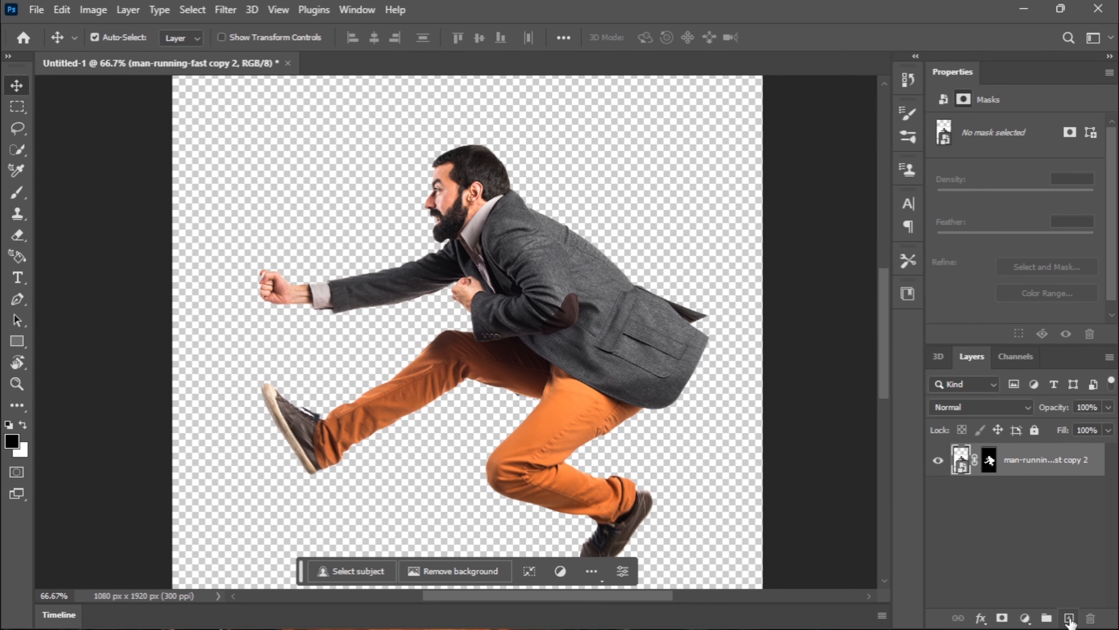
- Stamp the visible man into a pixel layer above man-running-fast copy 2, delete the leftover empty layer and hide the masked source
left_click(1069, 618)
left_click(1013, 487)
key("ctrl+shift+alt+e")
left_click_drag(972, 468, 1091, 618)
left_click(938, 494)
- Reposition the stamped Layer 2 at about X 103 px, Y 593 px, briefly showing man-running-fast copy 2 for comparison
left_click_drag(561, 299, 537, 290)
left_click(938, 493)
left_click(938, 494)
left_click_drag(591, 326, 607, 306)
left_click_drag(607, 306, 609, 294)
- Add a red Solid Color fill layer above Layer 2, discarding the extra empty layer
left_click(1069, 619)
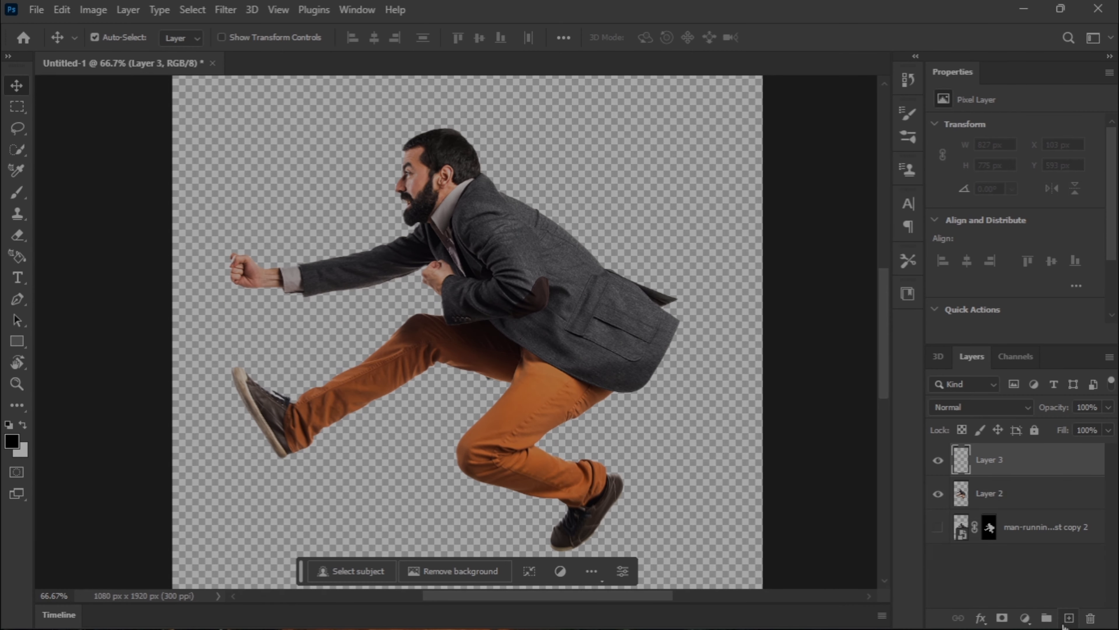
left_click(1091, 618)
left_click(1026, 618)
left_click(1009, 338)
left_click(753, 310)
left_click(779, 300)
left_click(949, 277)
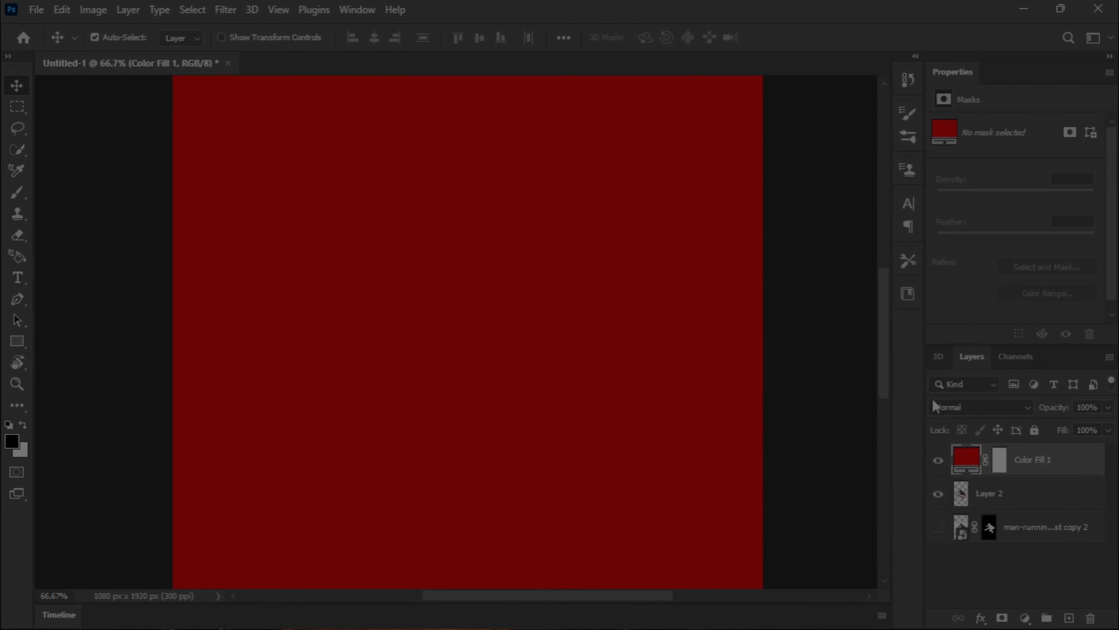
- Clip the red fill layer to Layer 2 with a clipping mask and select Layer 2
right_click(1048, 468)
left_click(969, 343)
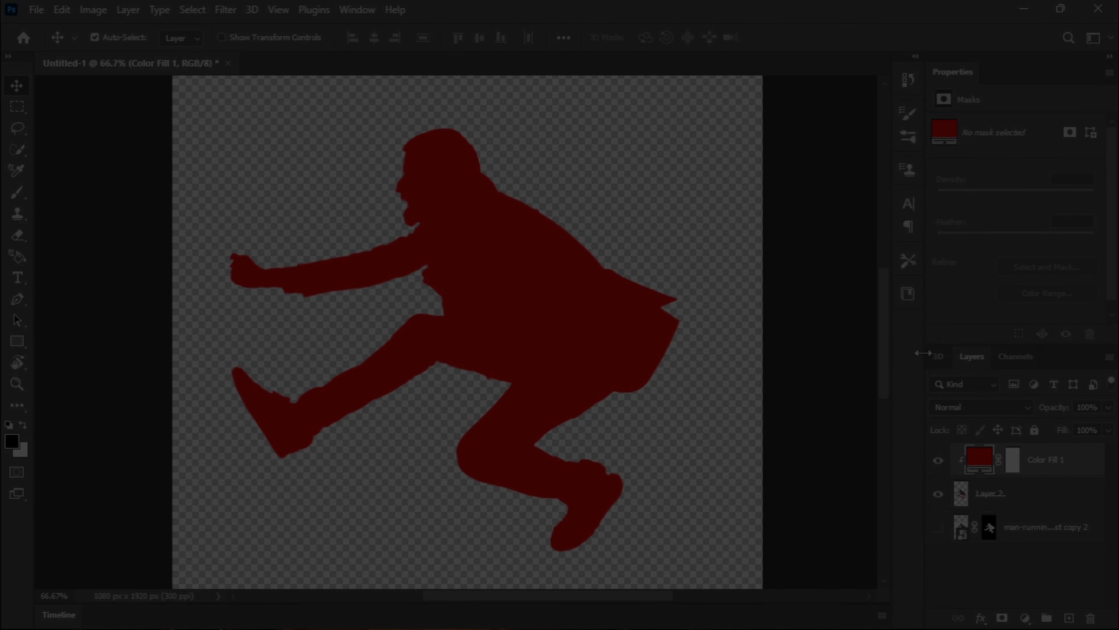
left_click(1020, 503)
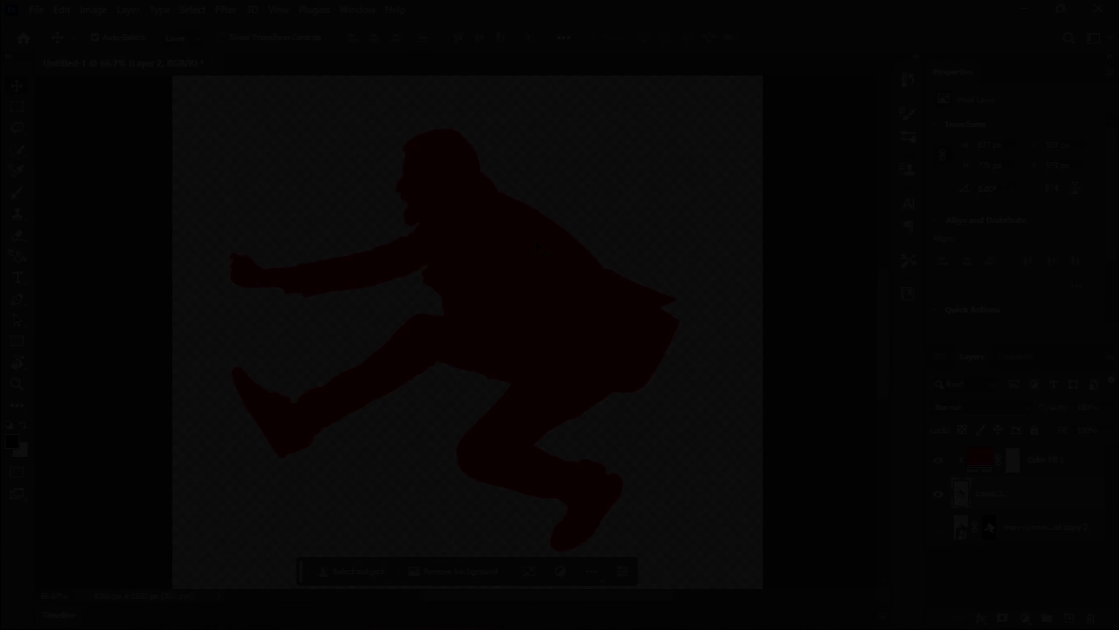